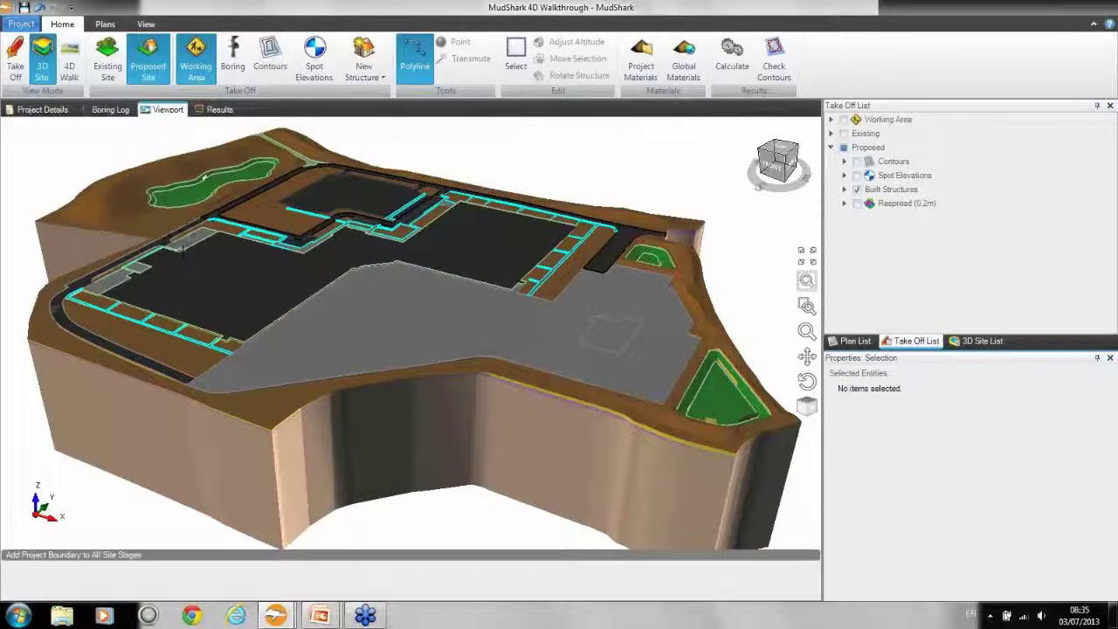
Switch the proposed site to the 4D walkthrough and walk across it, looking around at the surrounding ground and structure layers
click(76, 55)
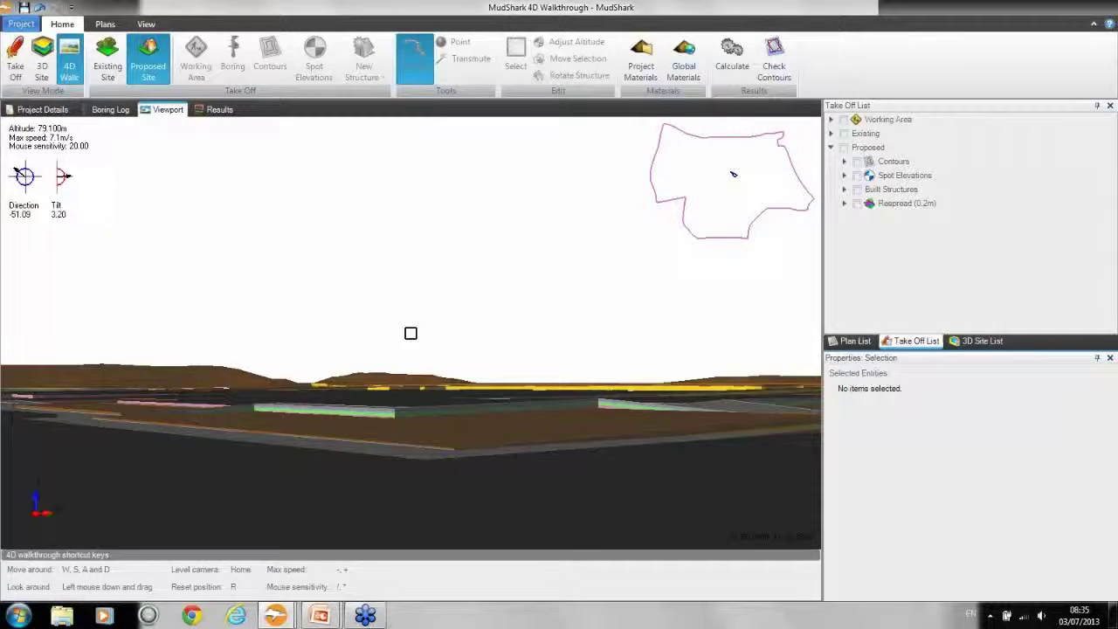
mouse_move(411, 332)
mouse_down()
mouse_move(438, 331)
mouse_move(410, 333)
mouse_up()
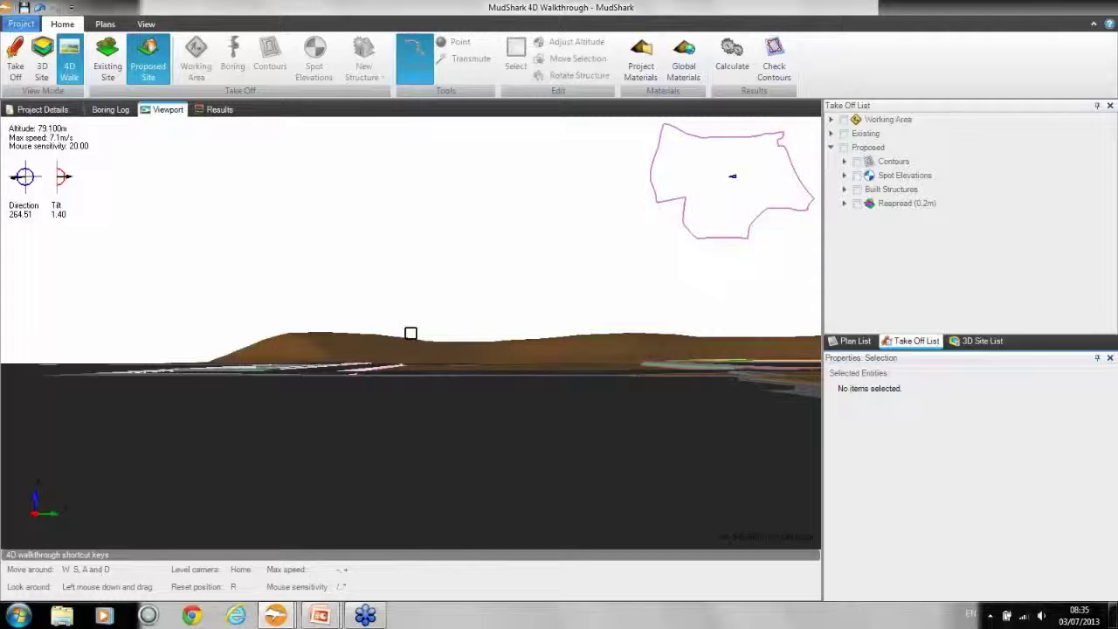
key(w)
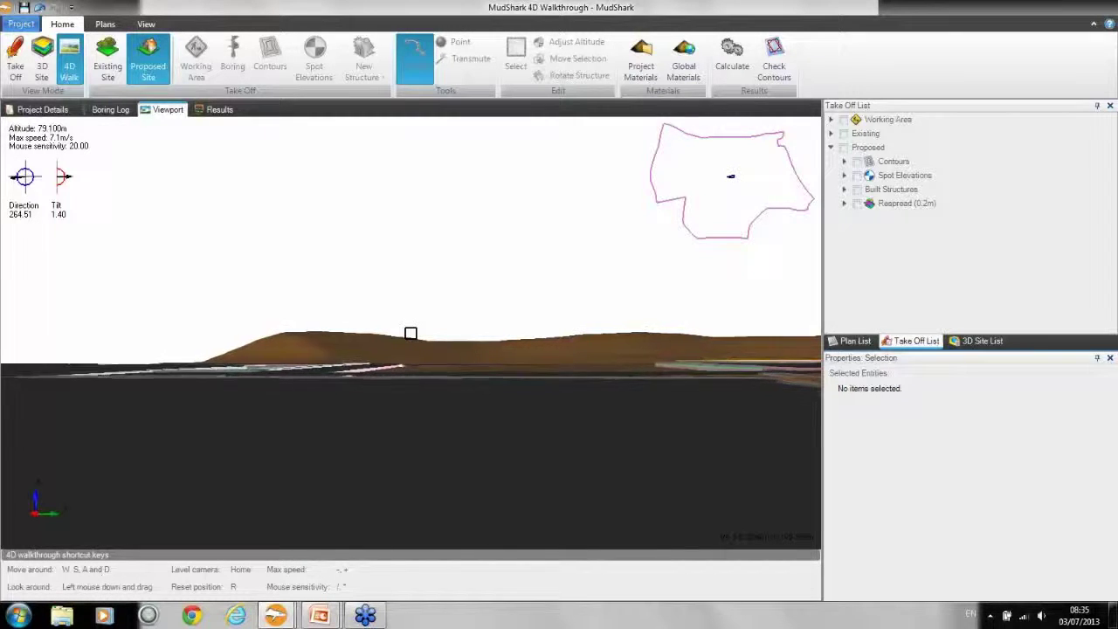
key(w)
drag(411, 333, 388, 330)
key(w)
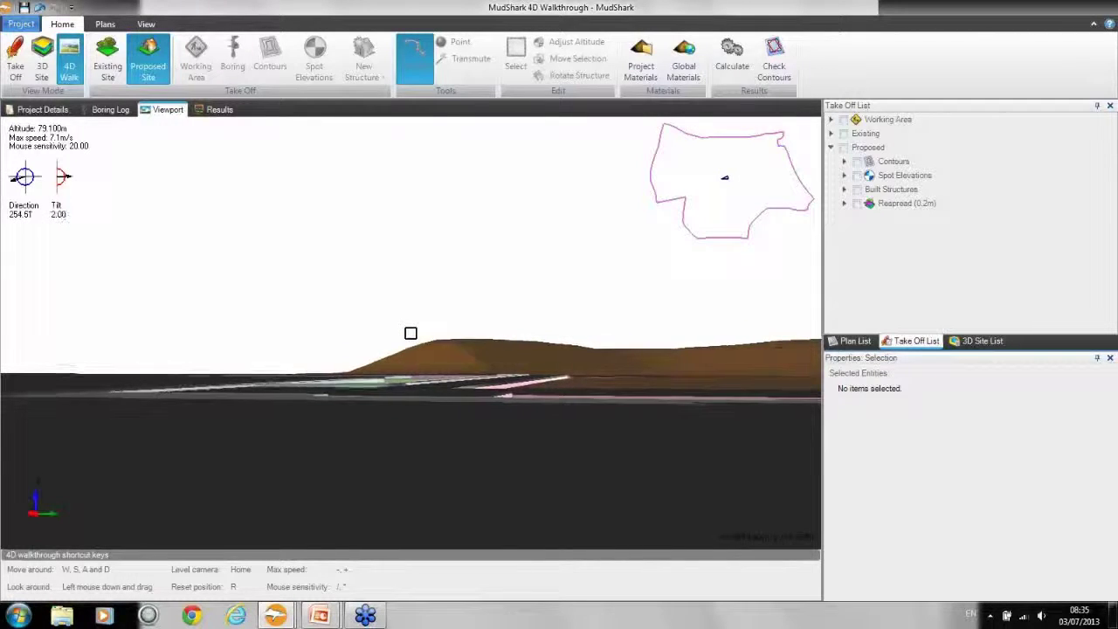
key(w)
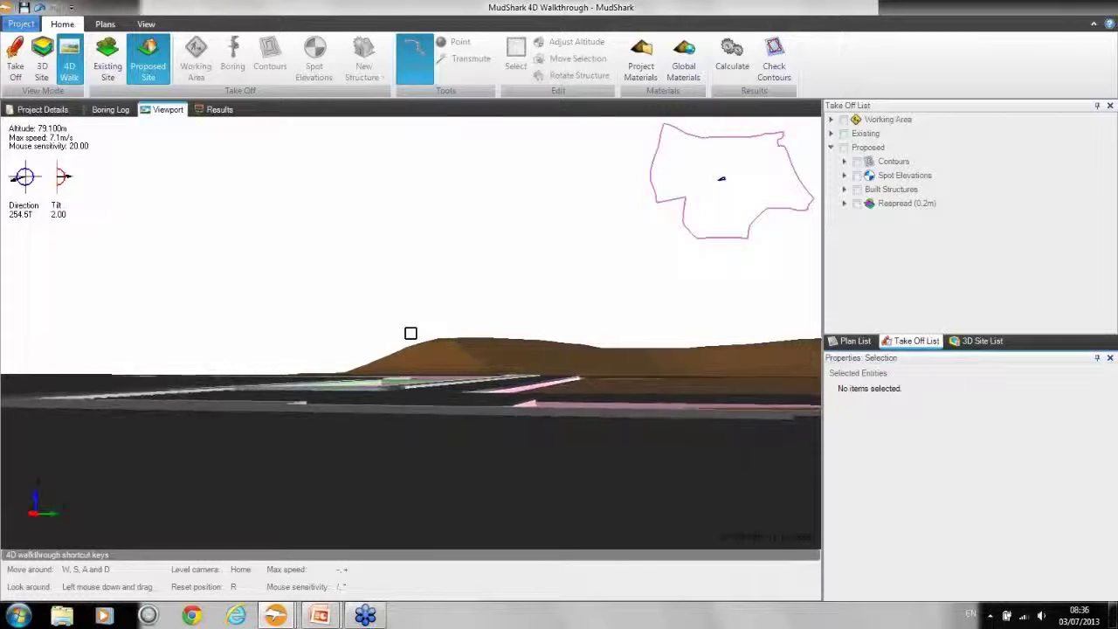
key(w)
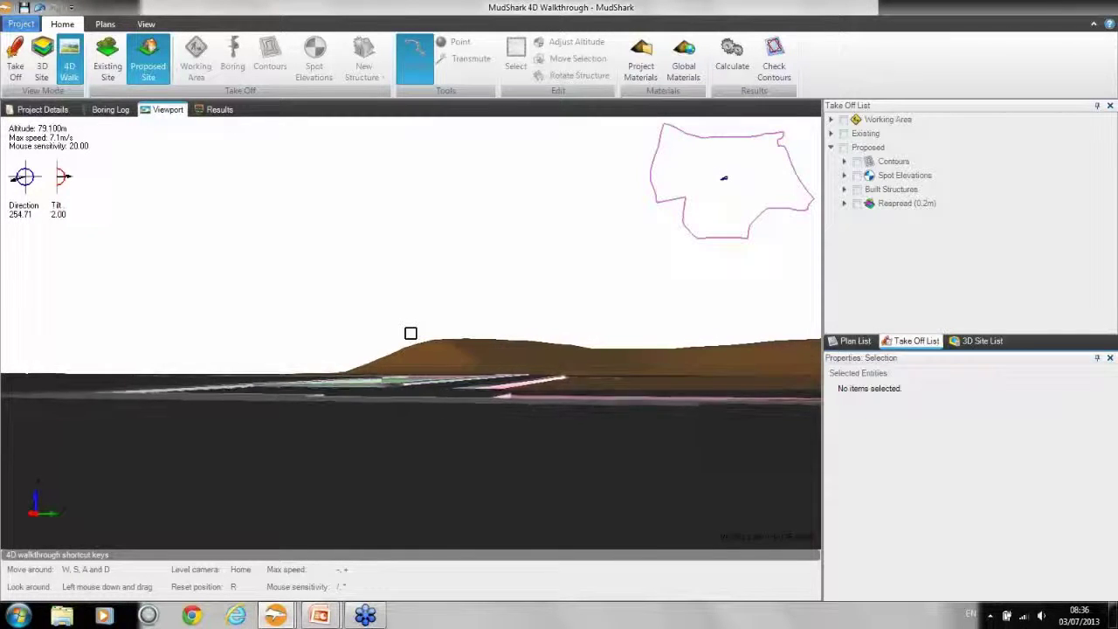
mouse_move(410, 333)
mouse_down()
mouse_move(425, 331)
mouse_move(411, 333)
mouse_up()
key(w)
key(w)
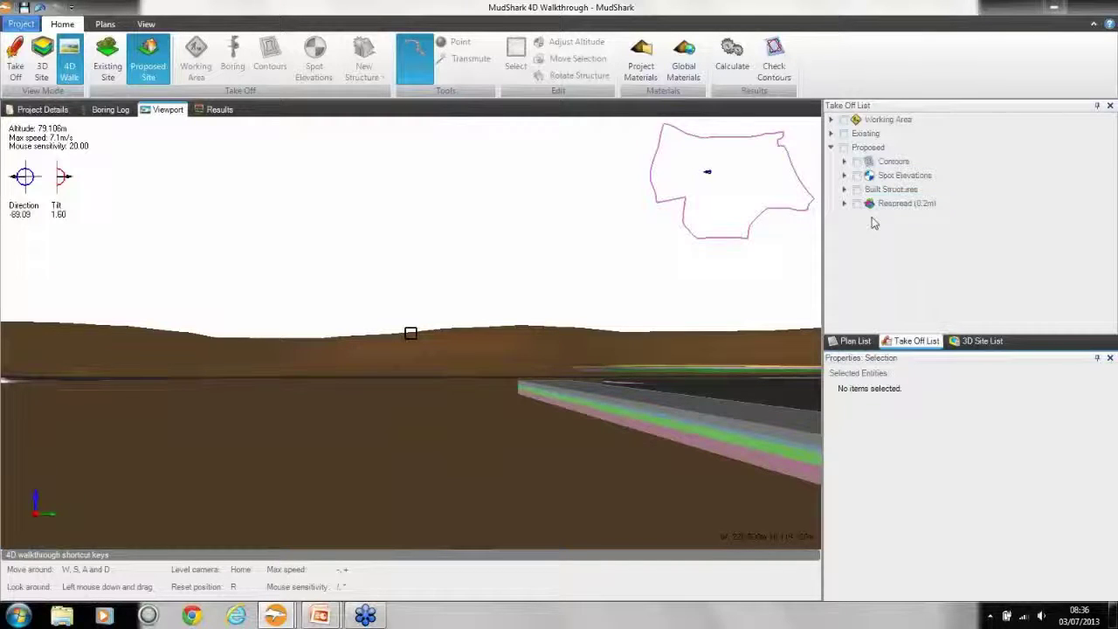
Show the proposed contours in the walkthrough and walk on across the open ground while turning towards the slopes
click(857, 164)
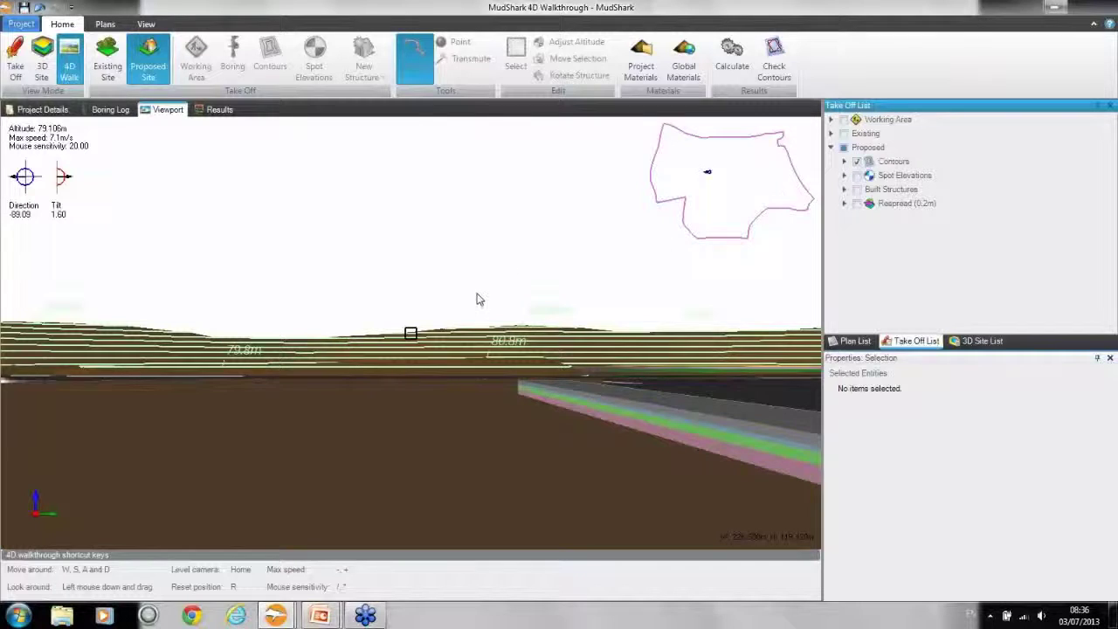
mouse_move(410, 333)
mouse_down()
mouse_move(359, 341)
mouse_move(410, 333)
mouse_up()
key(w)
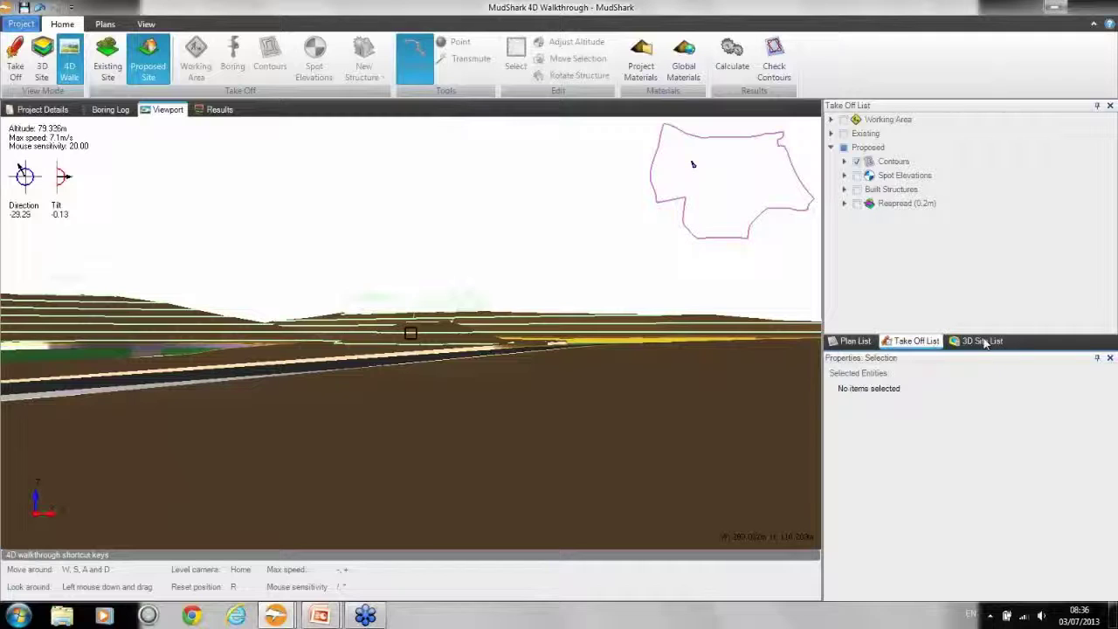
Hide the proposed Open Ground, Dry Warehouse and Access Road Macadam fill layers and walk forward to inspect the ground
click(984, 341)
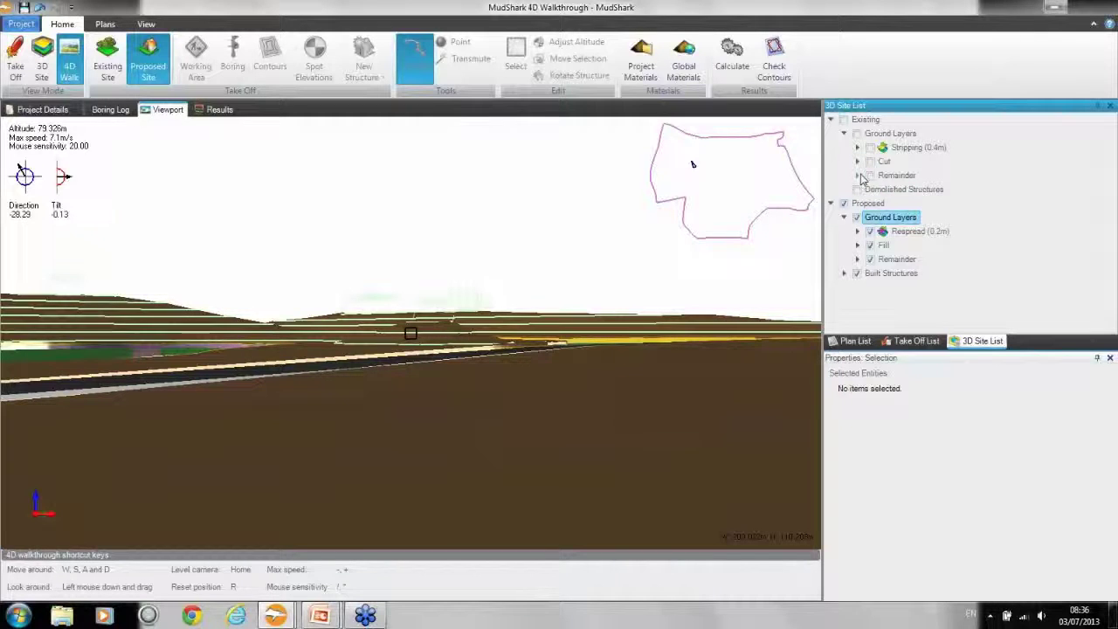
click(857, 246)
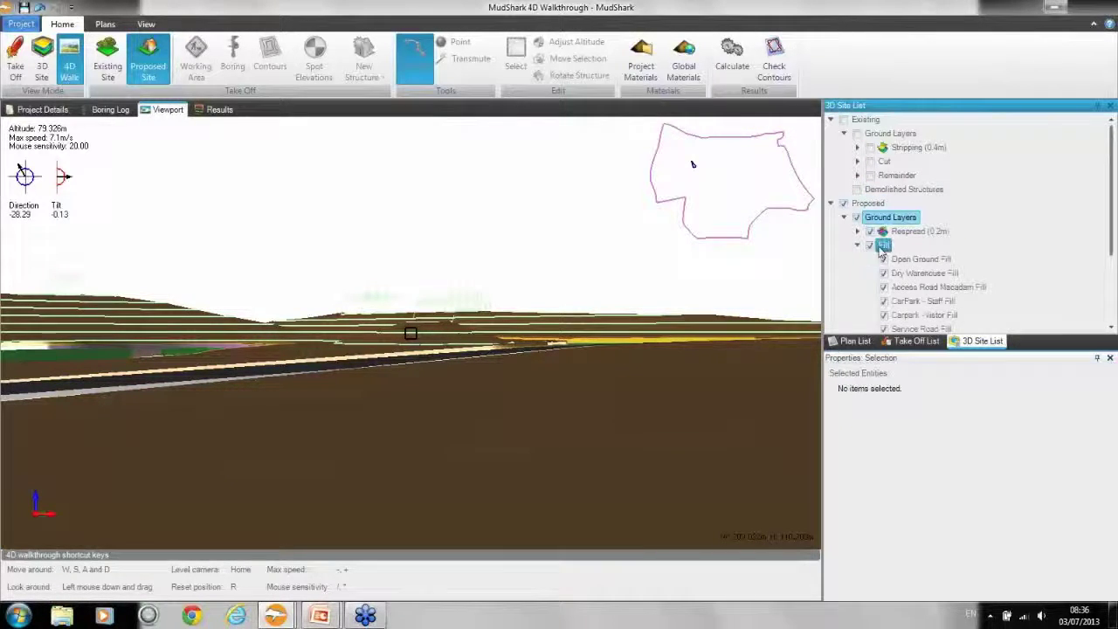
click(884, 259)
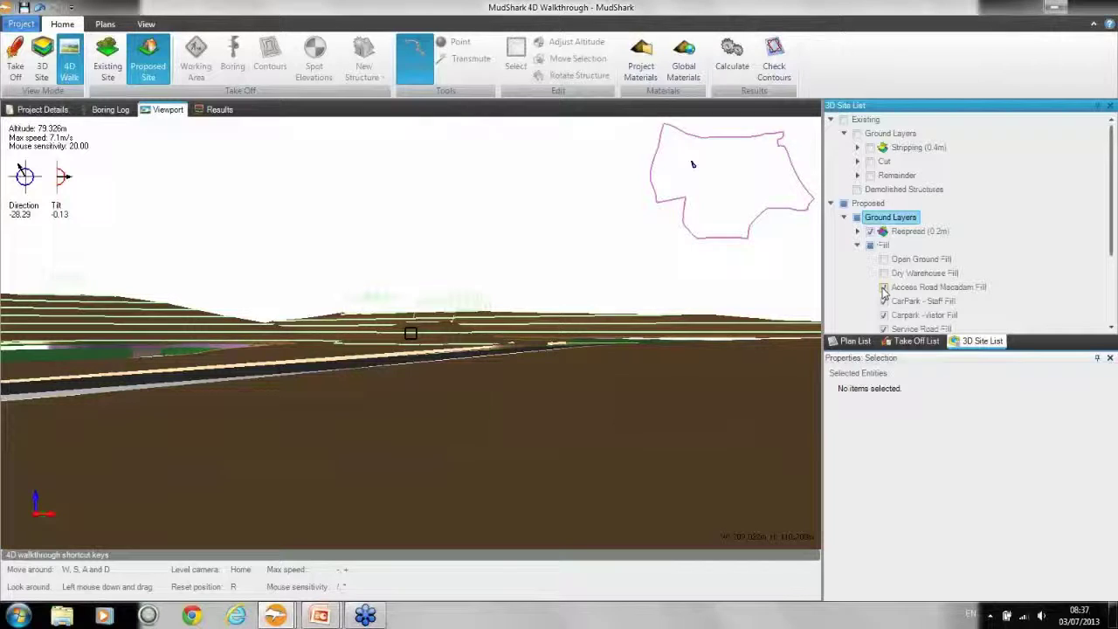
click(884, 288)
drag(553, 398, 786, 395)
key(w)
key(w)
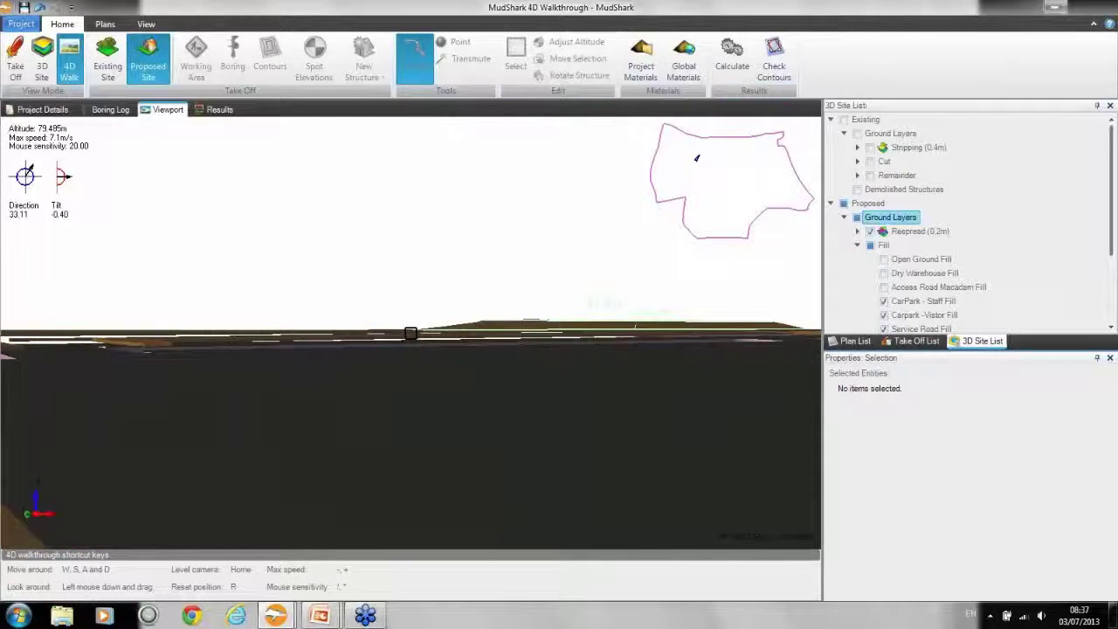
Hide all proposed Fill layers and the Respread (0.2m) layer, and look around the stripped-back site
click(869, 246)
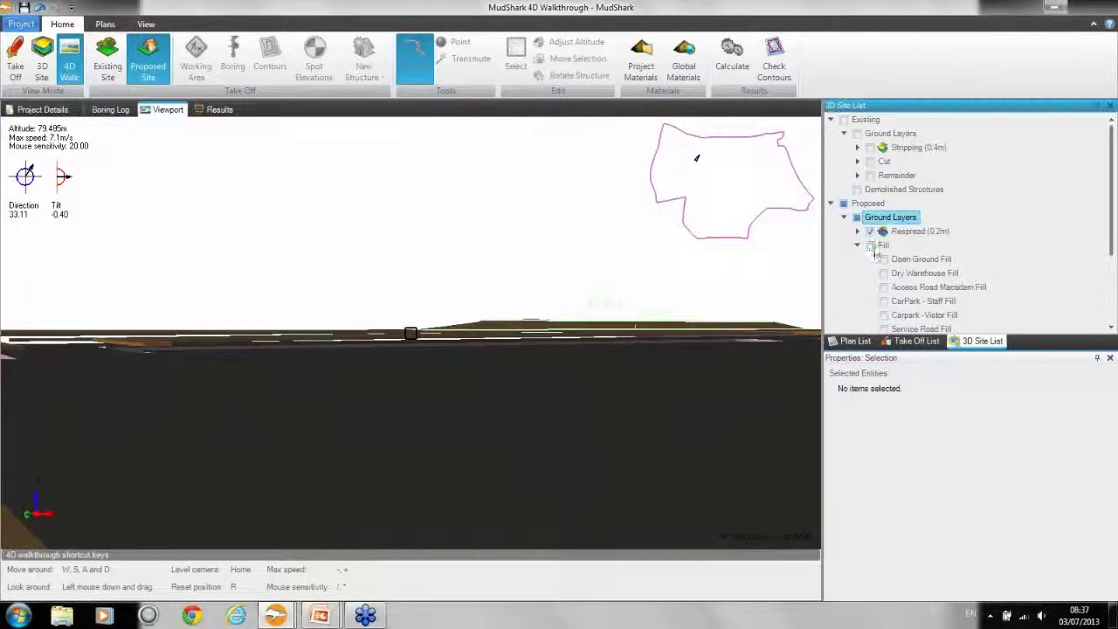
click(870, 232)
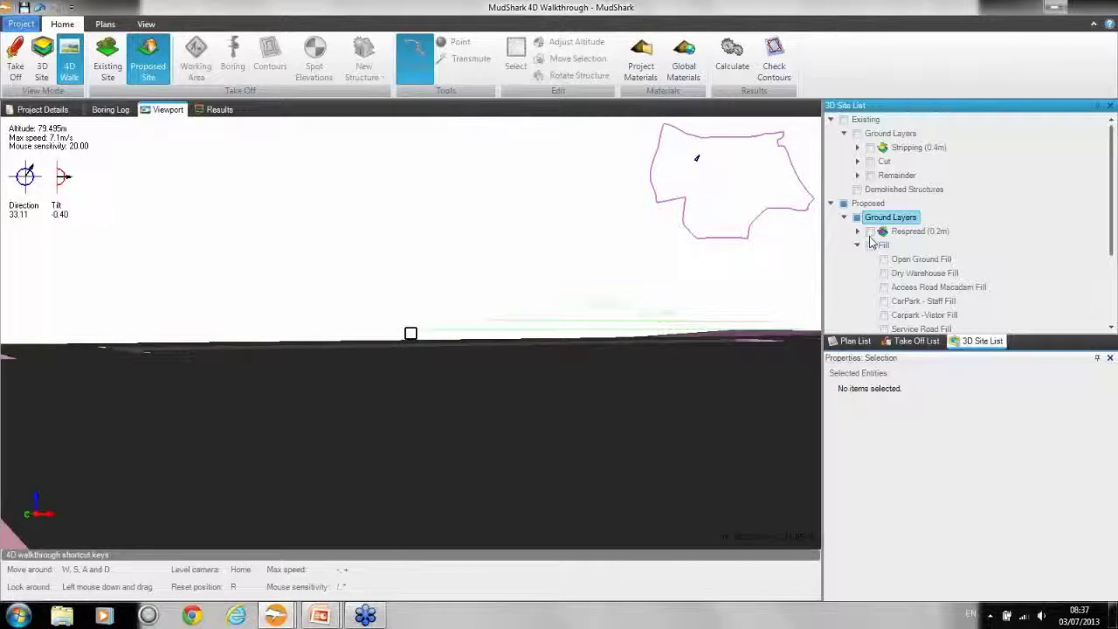
click(859, 247)
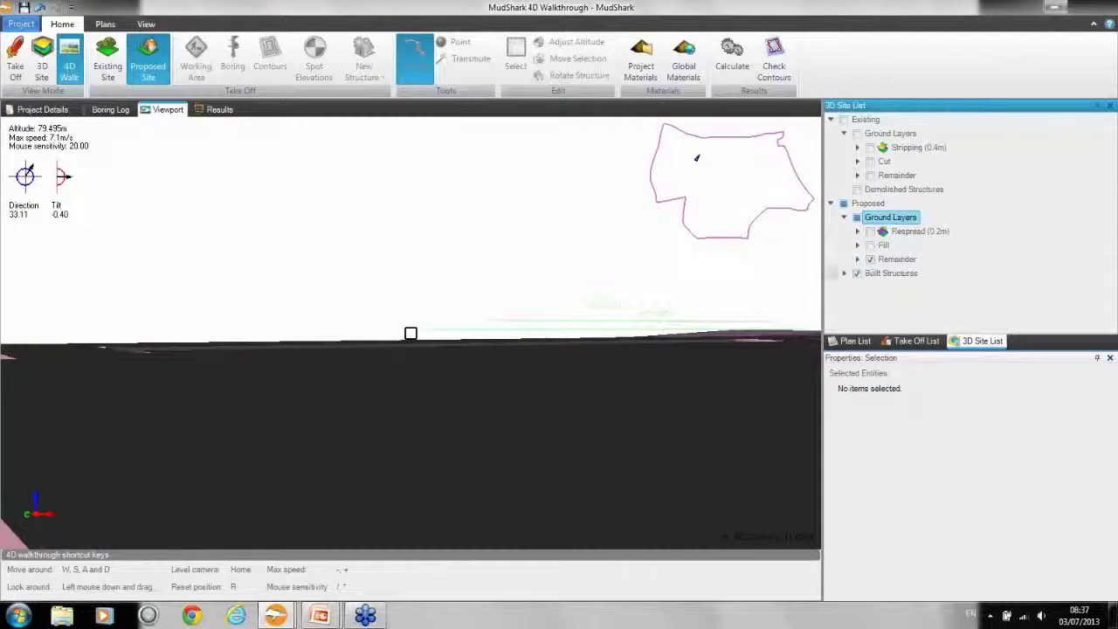
drag(589, 353, 652, 349)
drag(411, 334, 630, 336)
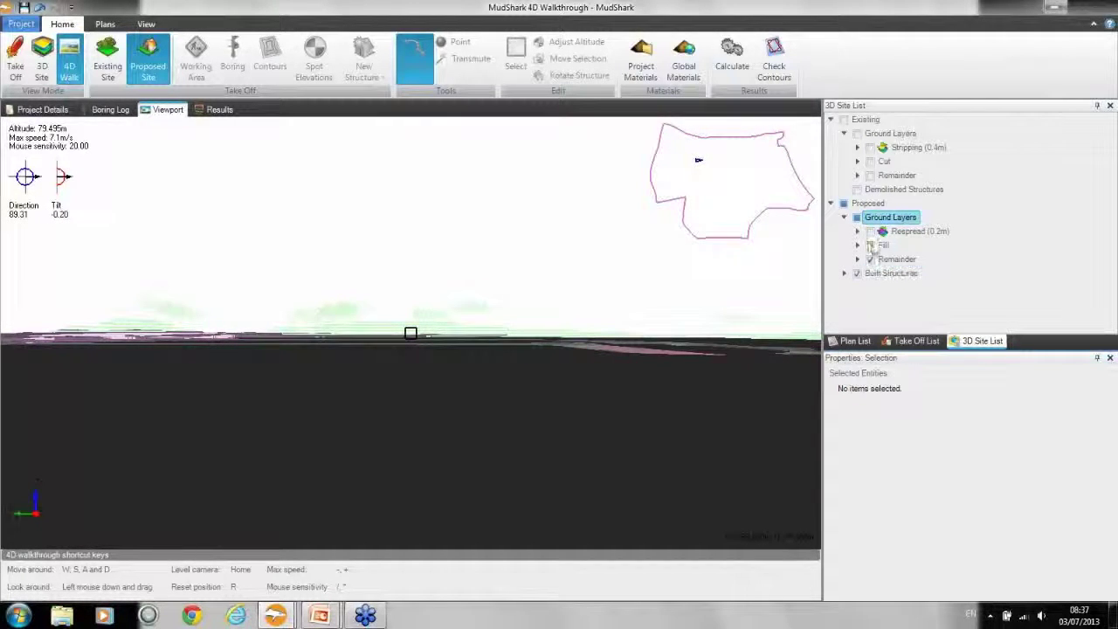
Show the Respread (0.2m) and Fill ground layers of the proposed site again
click(870, 231)
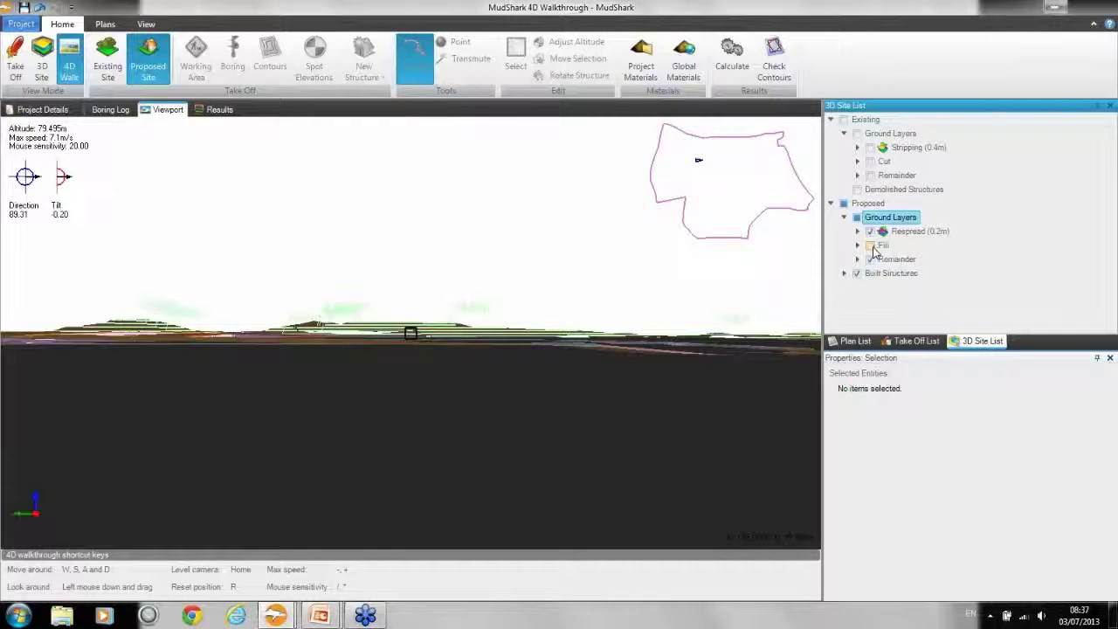
click(869, 245)
click(870, 260)
drag(646, 338, 568, 337)
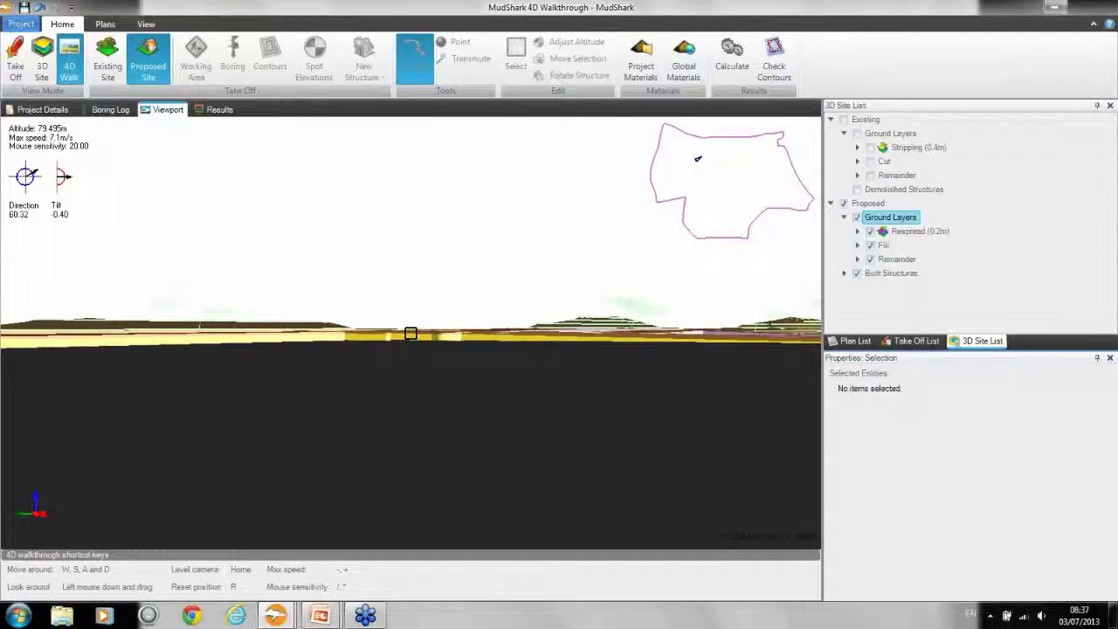
Frame the contoured slopes in the walkthrough and export a viewport snapshot as MudShark 4D WalkthroughSnapshot.png to the MudShark folder
key(w)
mouse_move(410, 334)
mouse_down()
mouse_move(381, 326)
mouse_move(376, 343)
mouse_move(407, 329)
mouse_up()
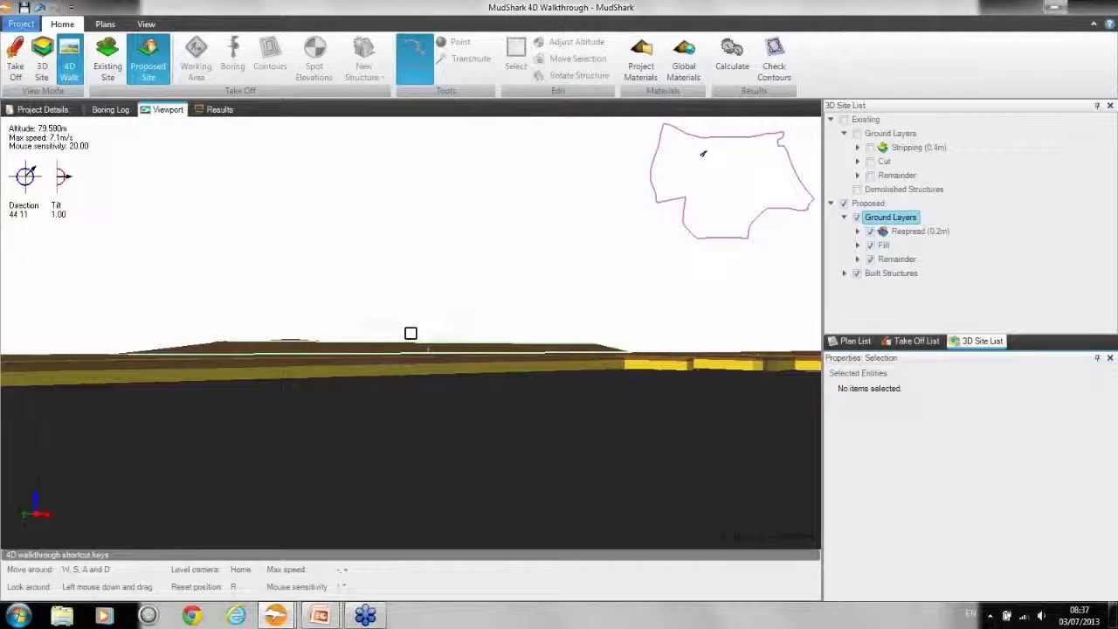
drag(411, 334, 410, 333)
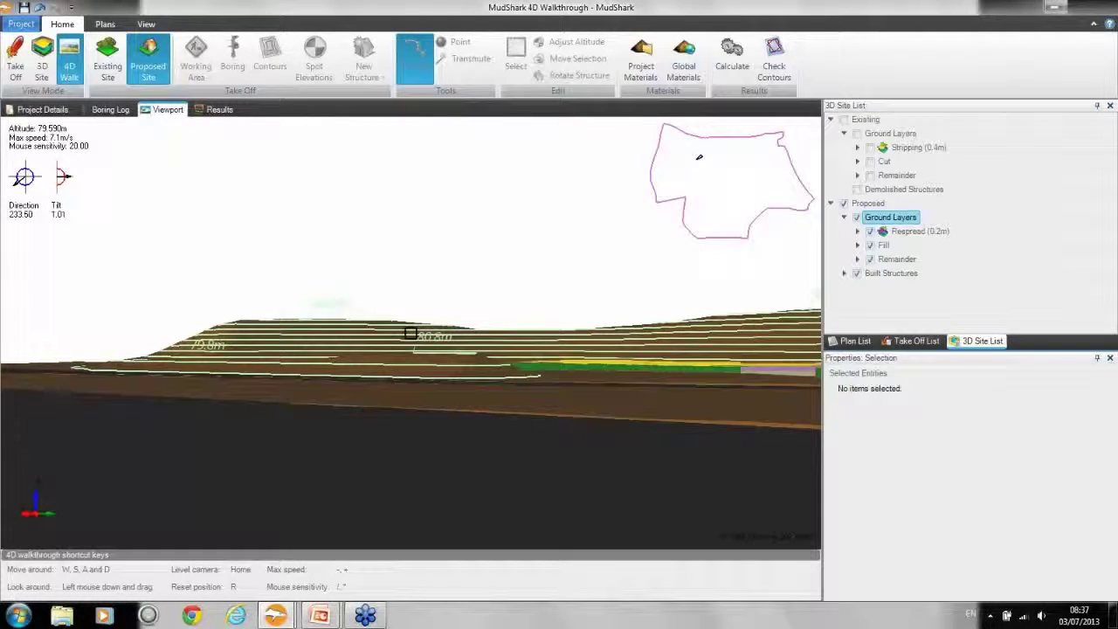
click(21, 24)
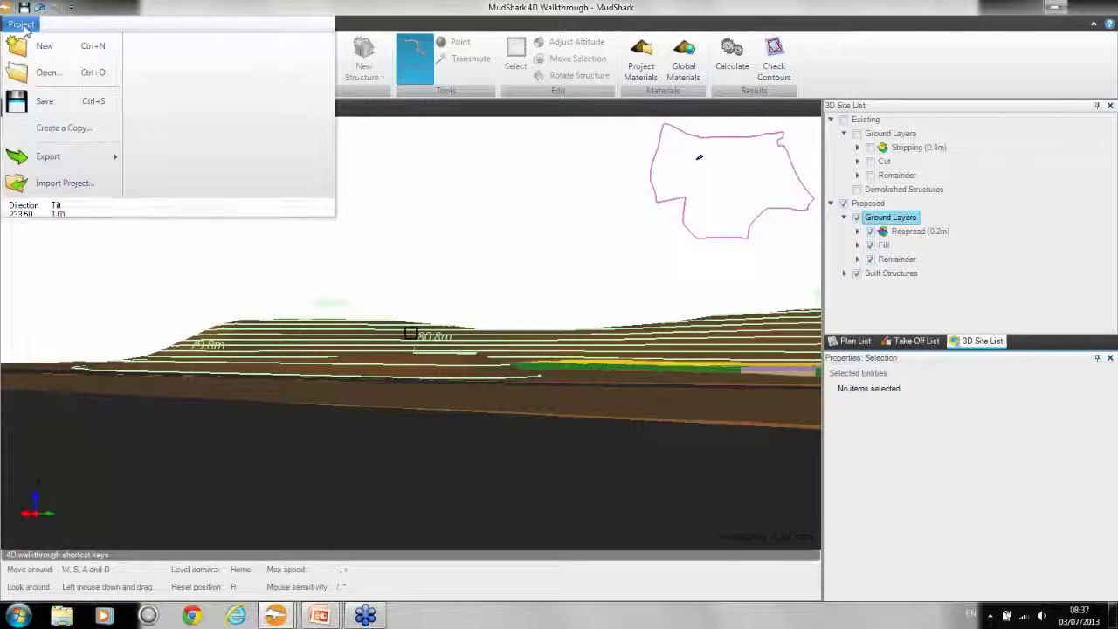
click(56, 158)
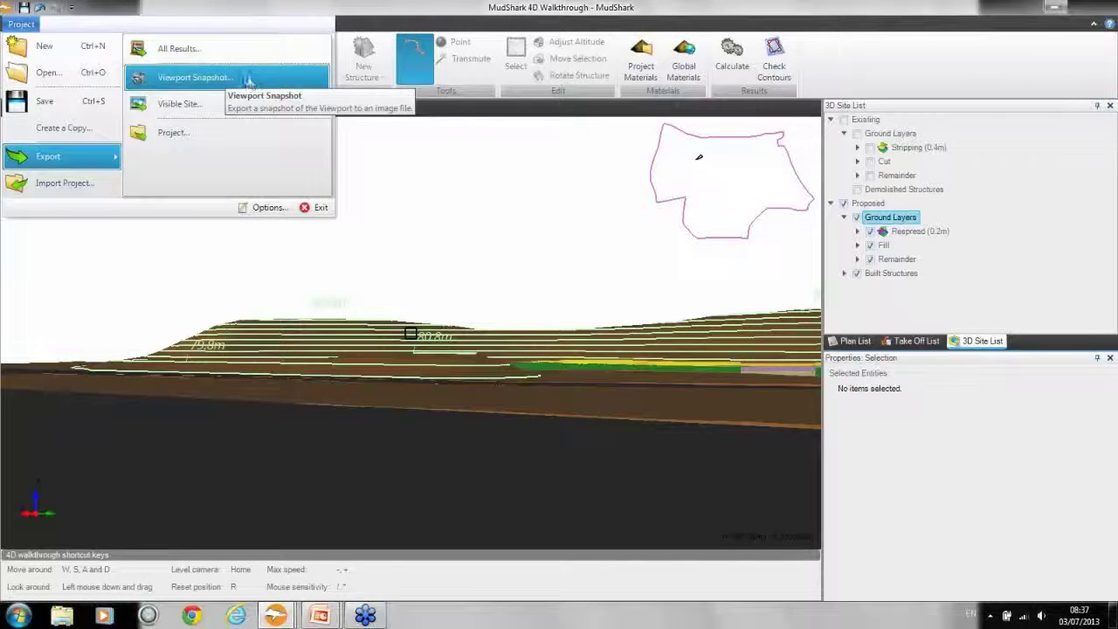
click(246, 80)
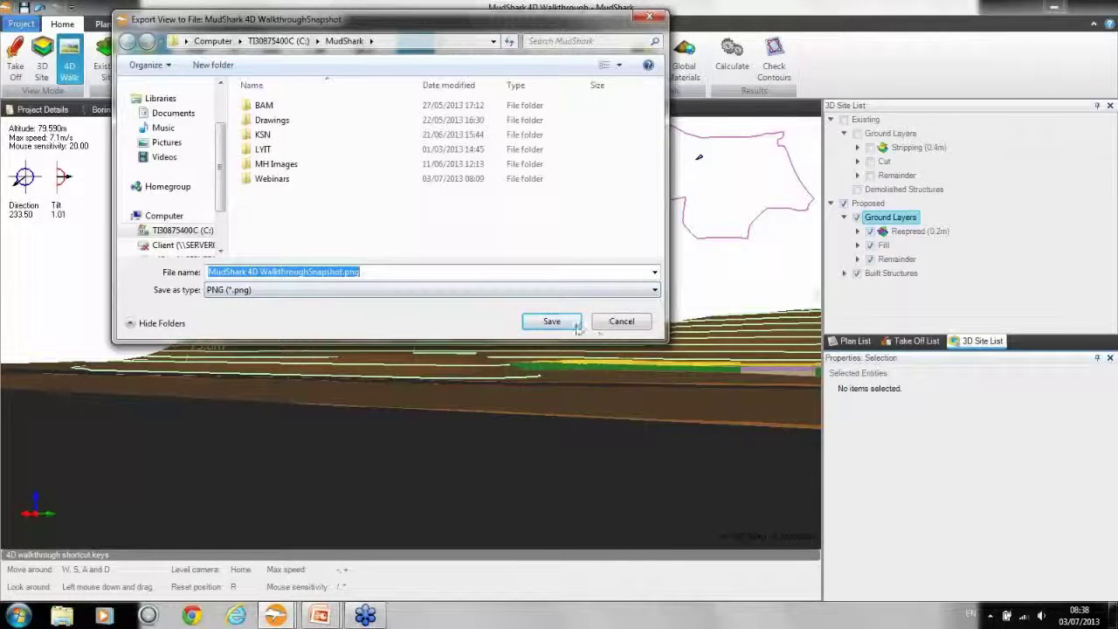
click(655, 291)
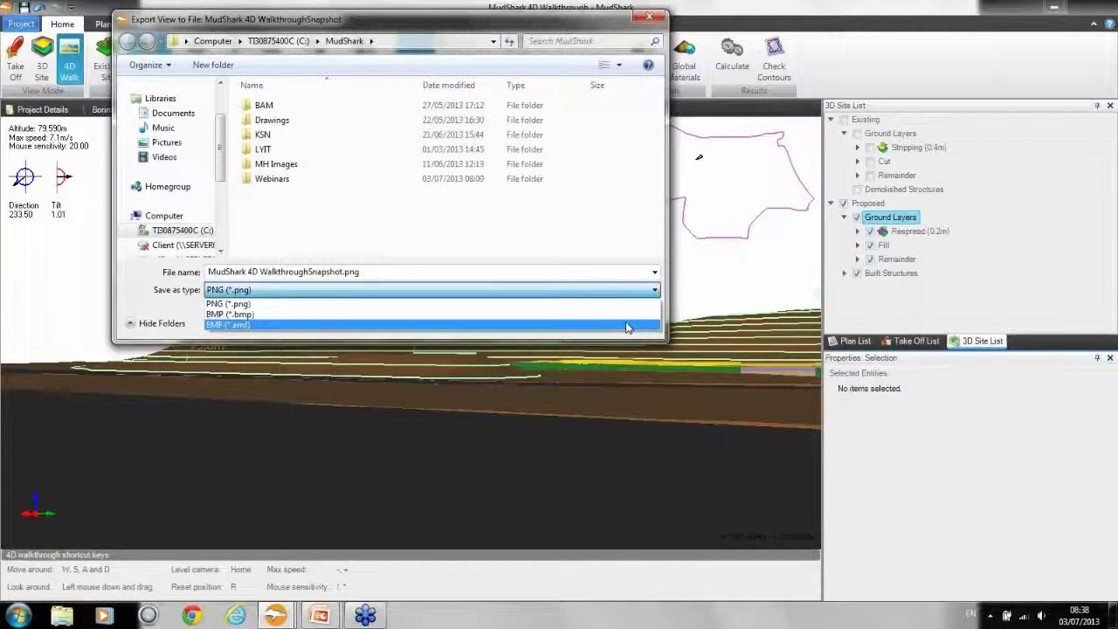
click(587, 28)
click(564, 324)
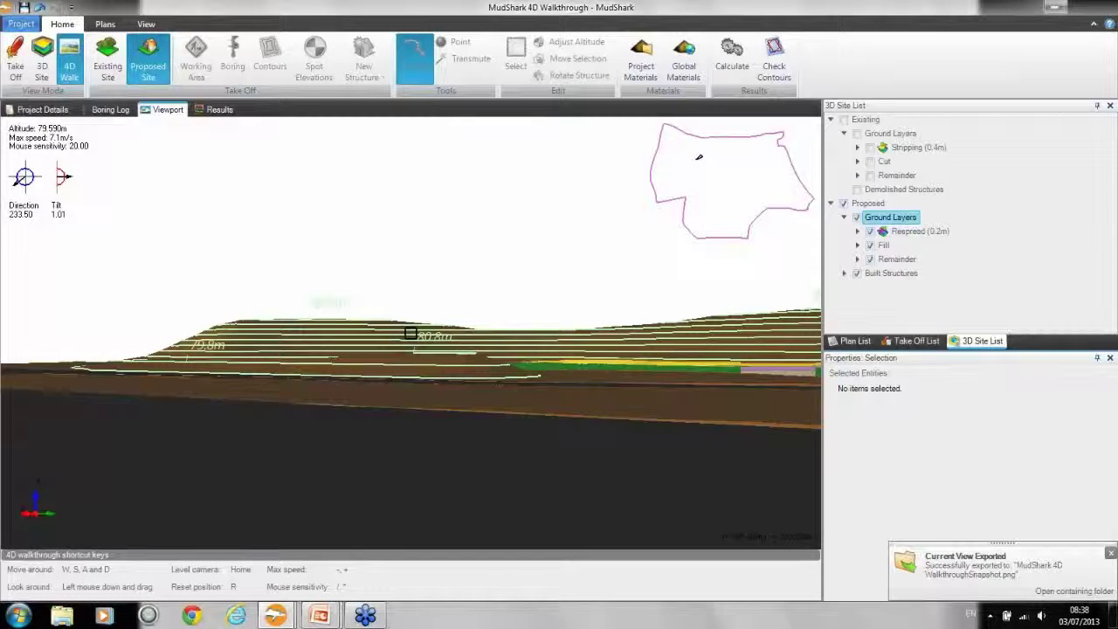
Switch to the new empty project and open DFK_Tender Documents_10165-007 PLANS AND DETAILS FULL S.pdf as the plan to insert
mouse_move(411, 333)
mouse_down()
mouse_move(472, 332)
mouse_move(410, 332)
mouse_up()
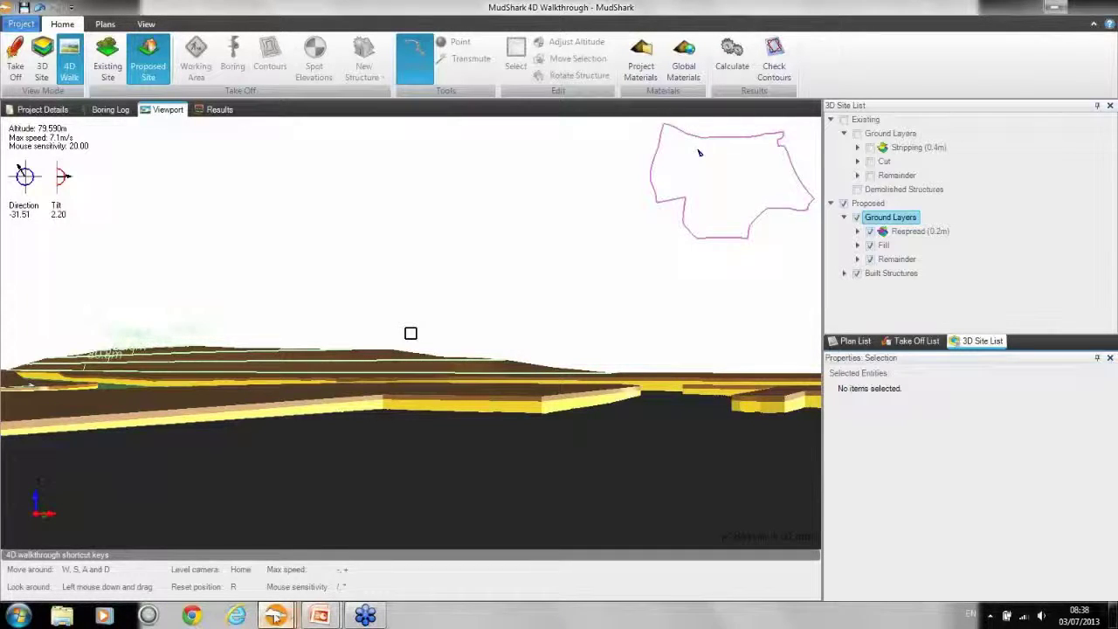
mouse_move(275, 616)
click(428, 537)
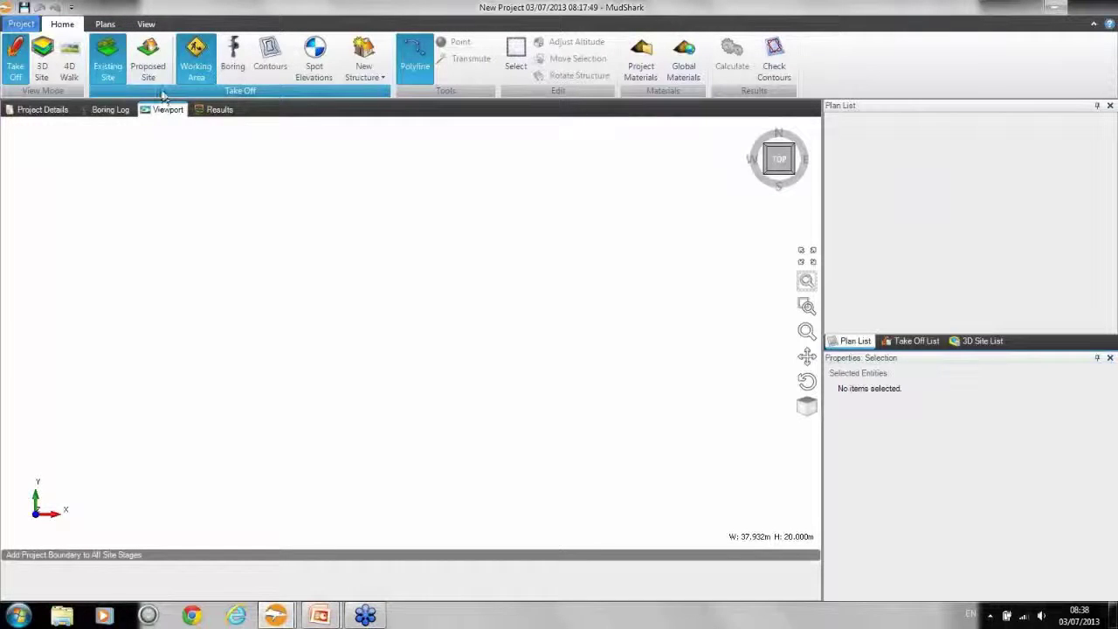
click(103, 24)
click(21, 61)
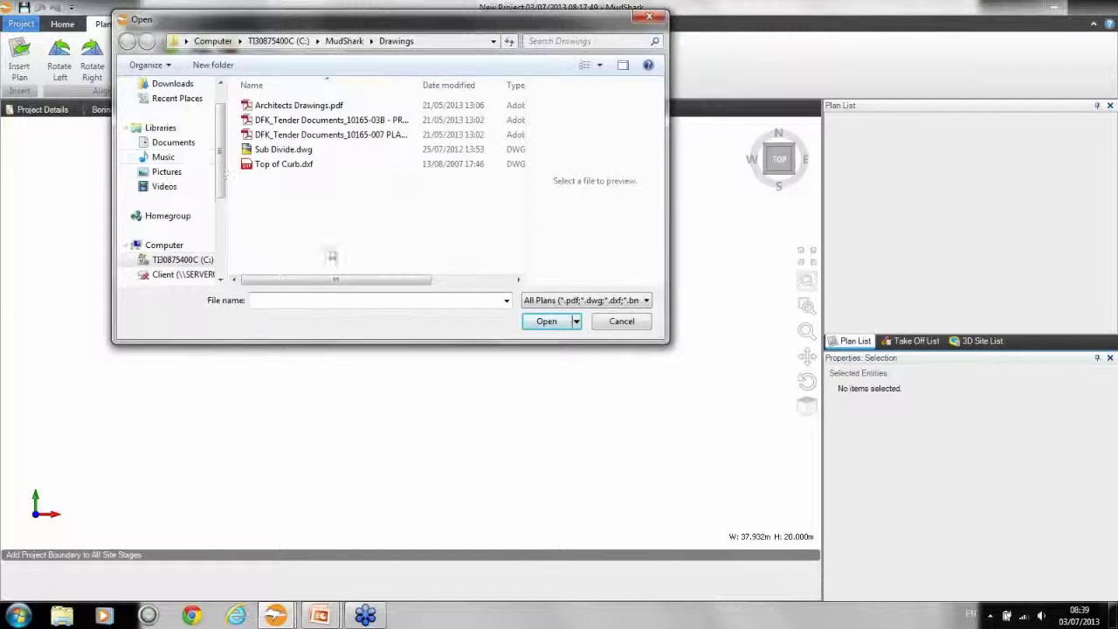
click(283, 121)
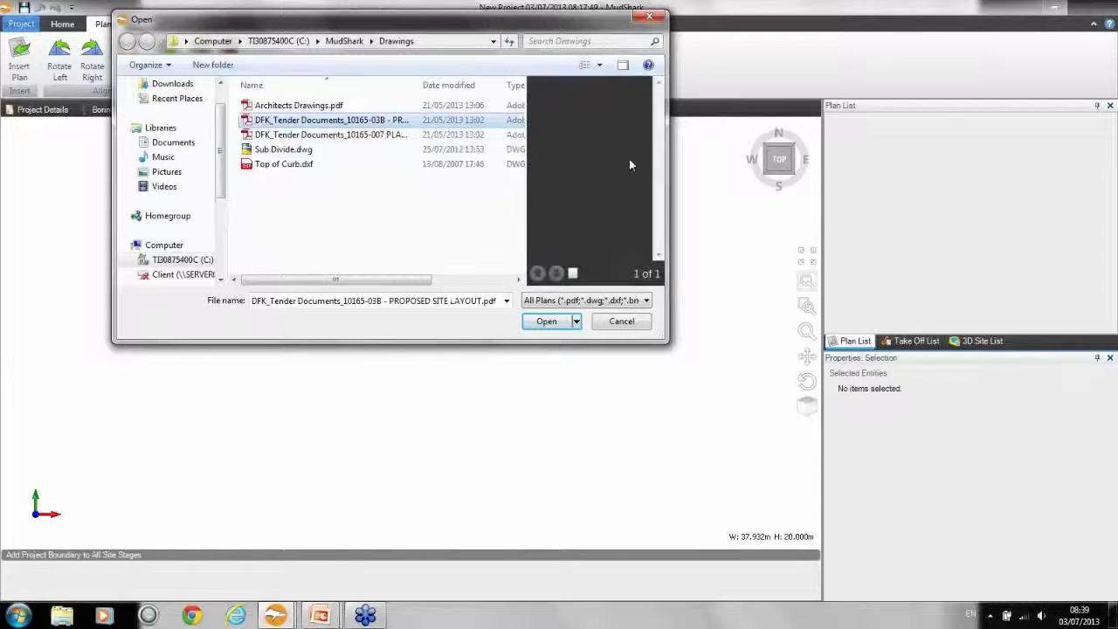
click(337, 136)
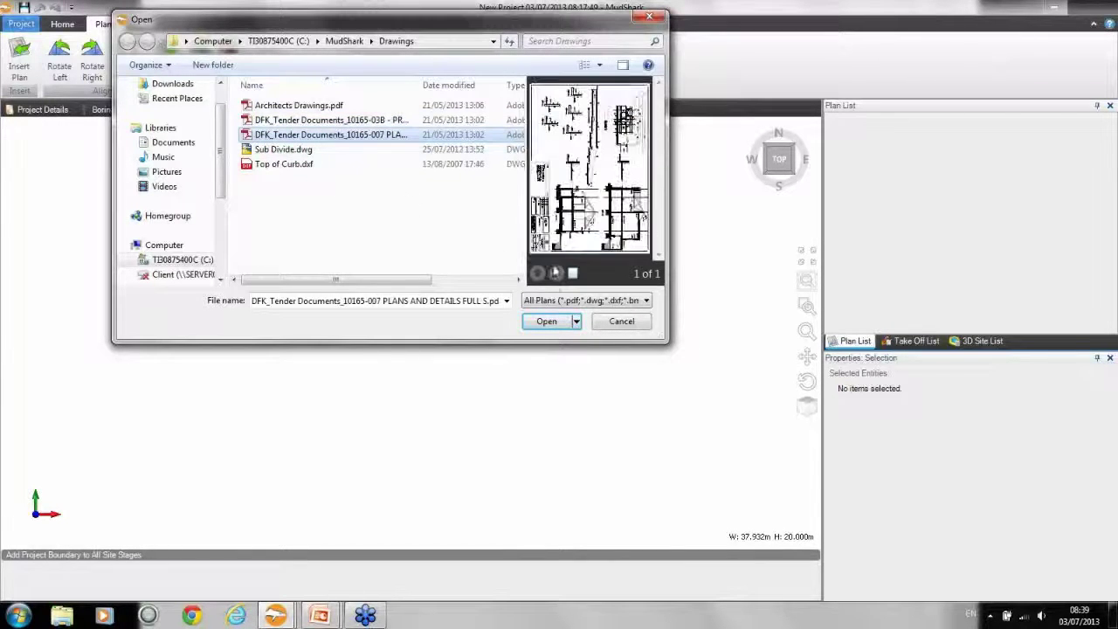
click(547, 323)
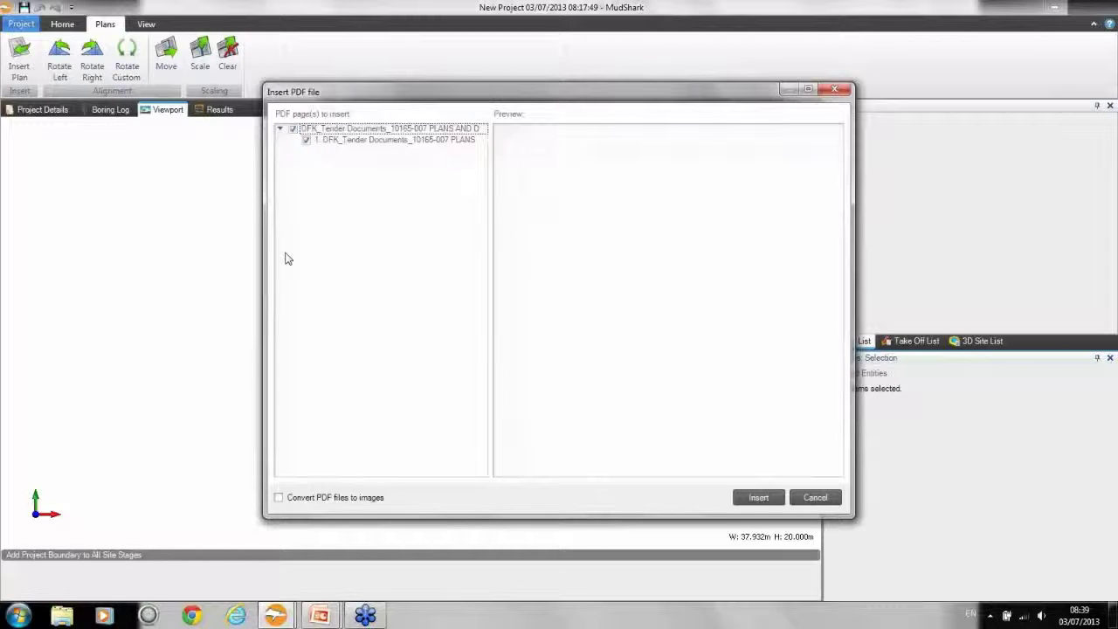
Preview page 1 of the tender PDF with it kept selected for insertion, and enable converting PDF files to images
click(350, 140)
click(330, 131)
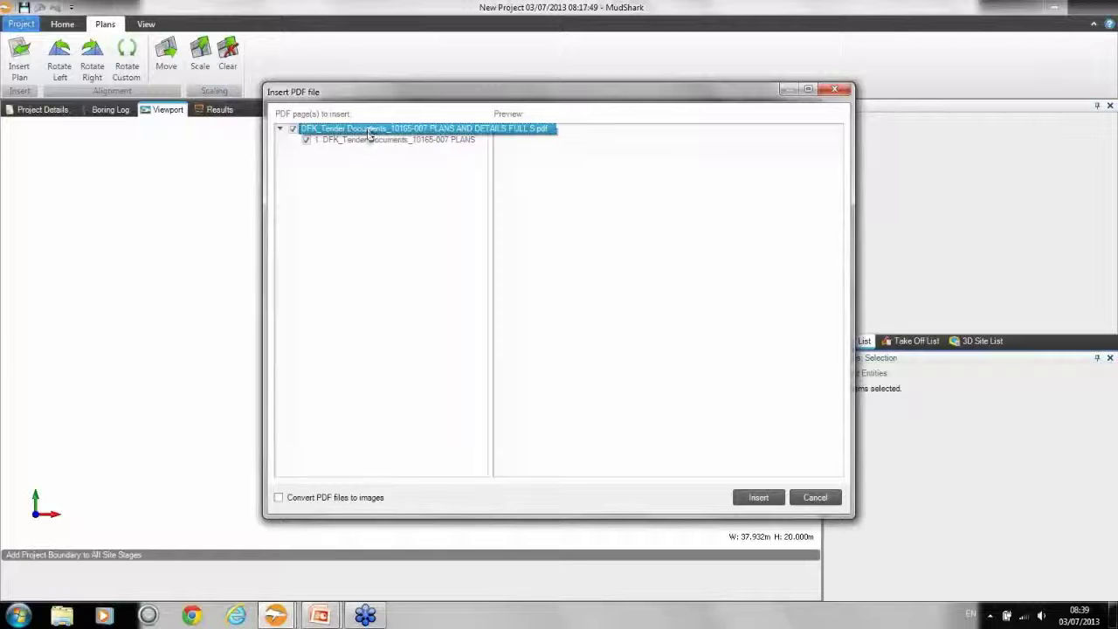
click(357, 141)
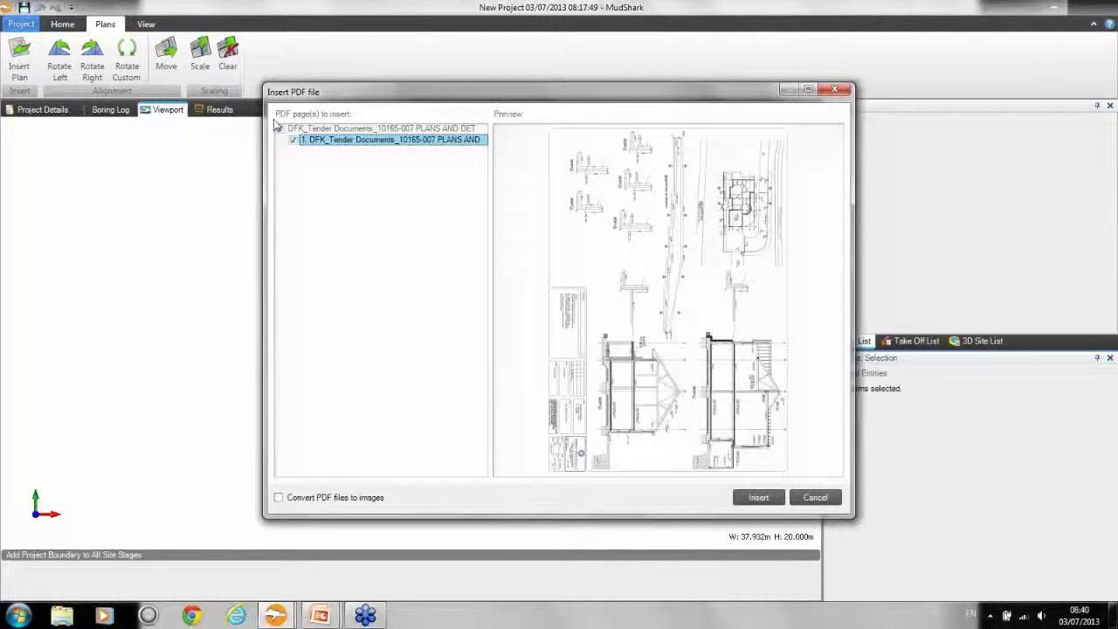
click(279, 129)
click(279, 499)
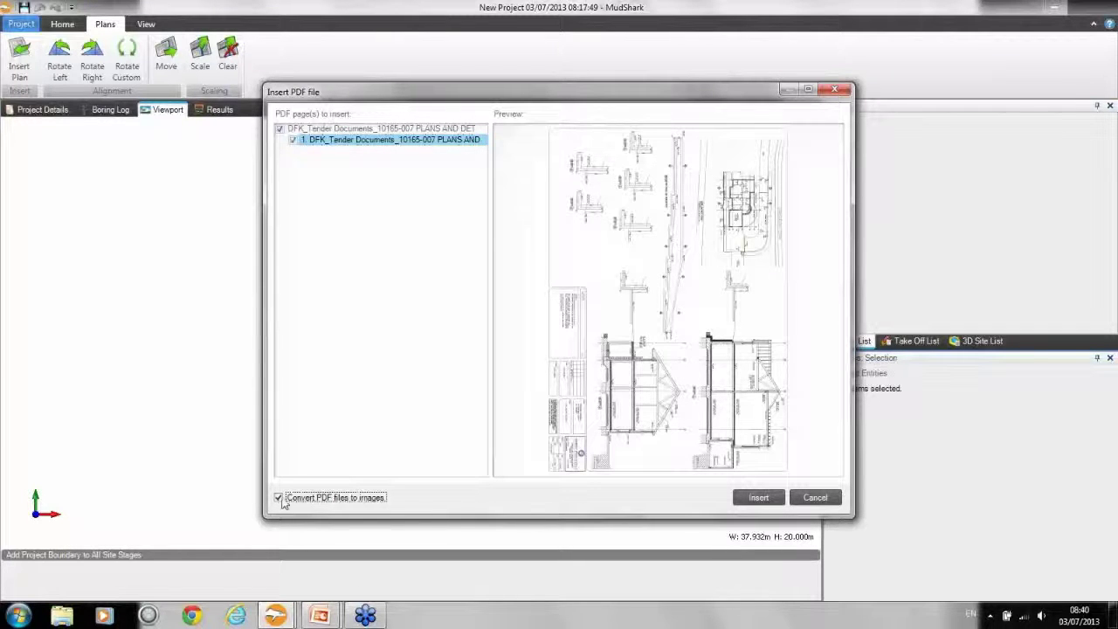
Turn off converting PDF files to images and insert the selected tender PDF page as a plan
click(279, 498)
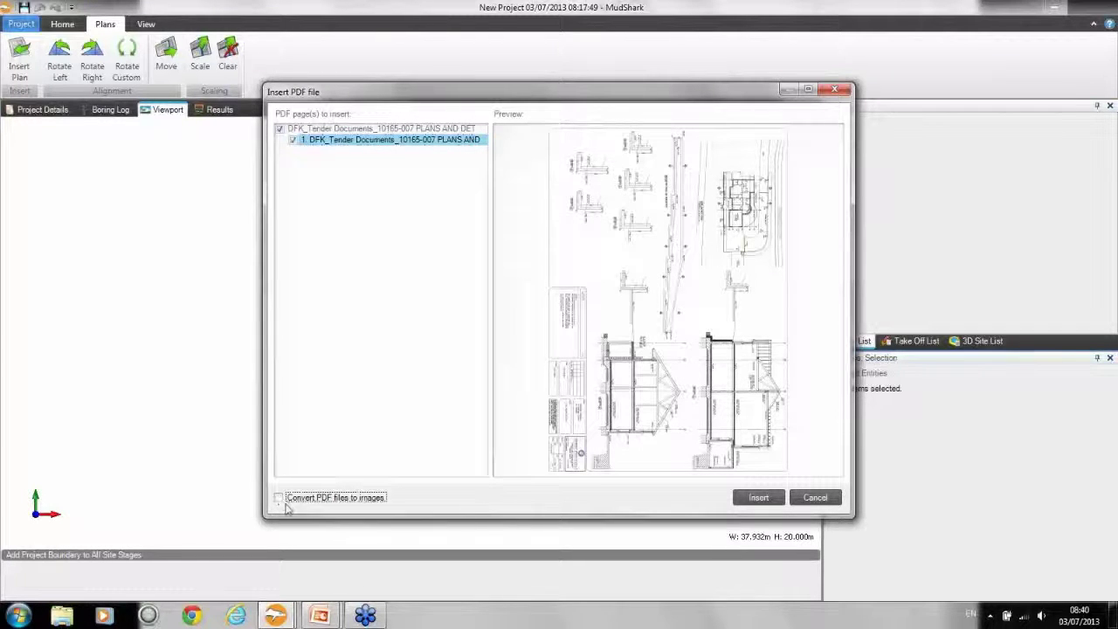
click(753, 500)
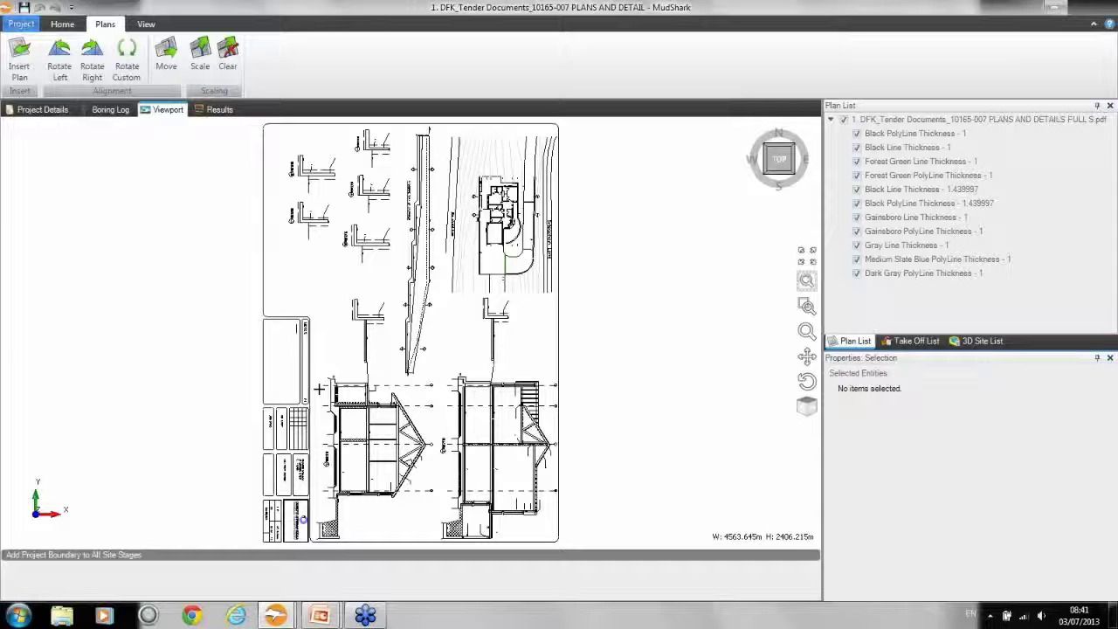
Examine the line and polyline layers that make up the inserted tender plan
click(947, 162)
click(933, 135)
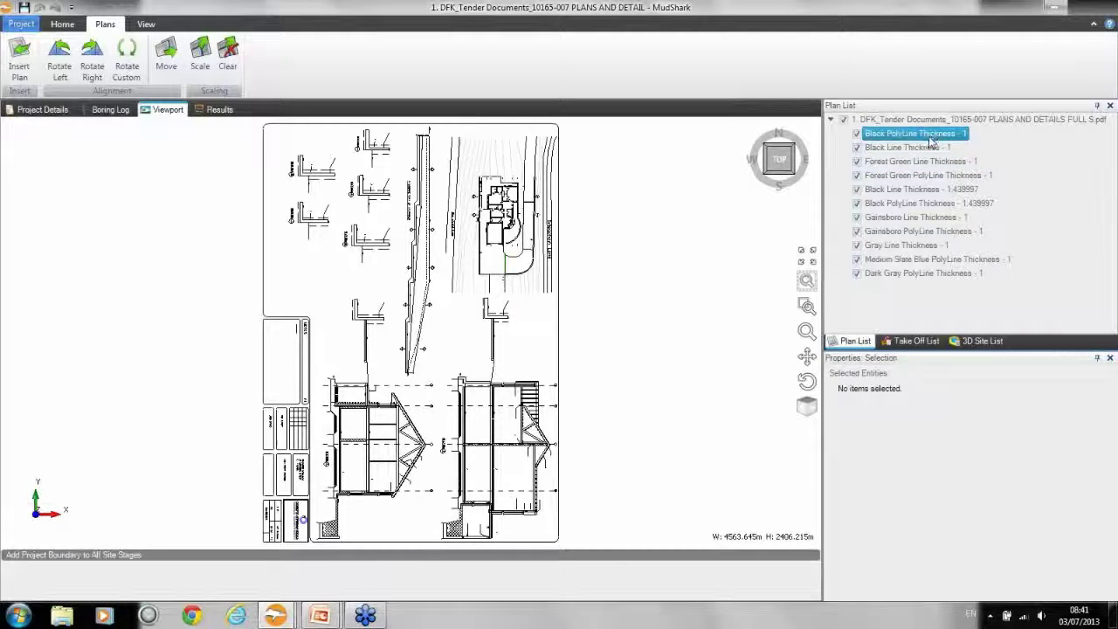
drag(933, 144, 908, 140)
click(898, 206)
drag(898, 209, 847, 216)
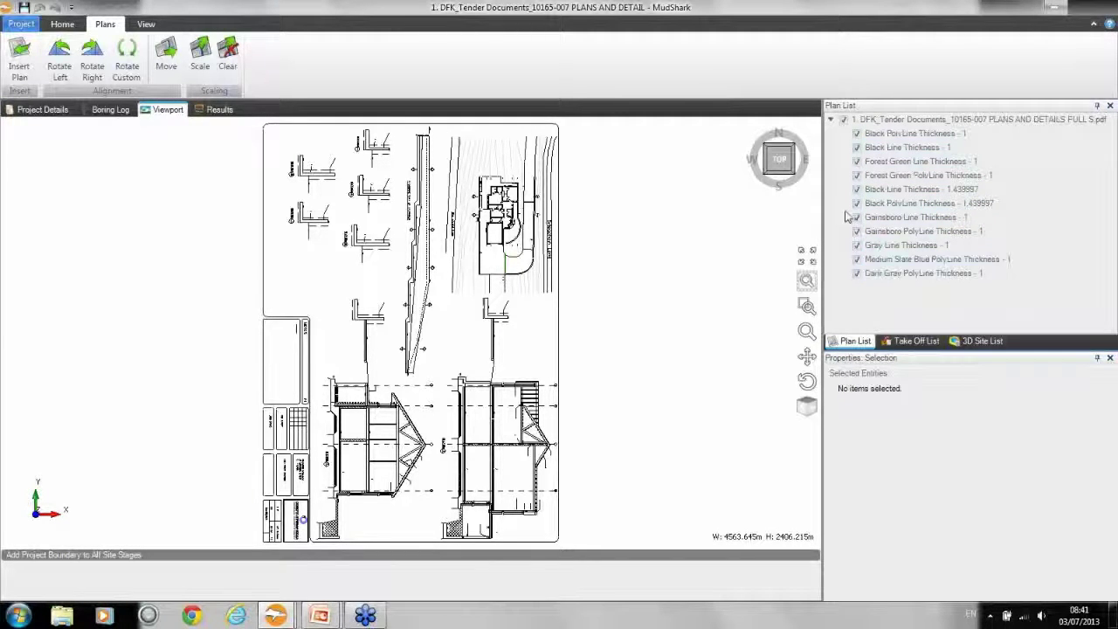
click(872, 136)
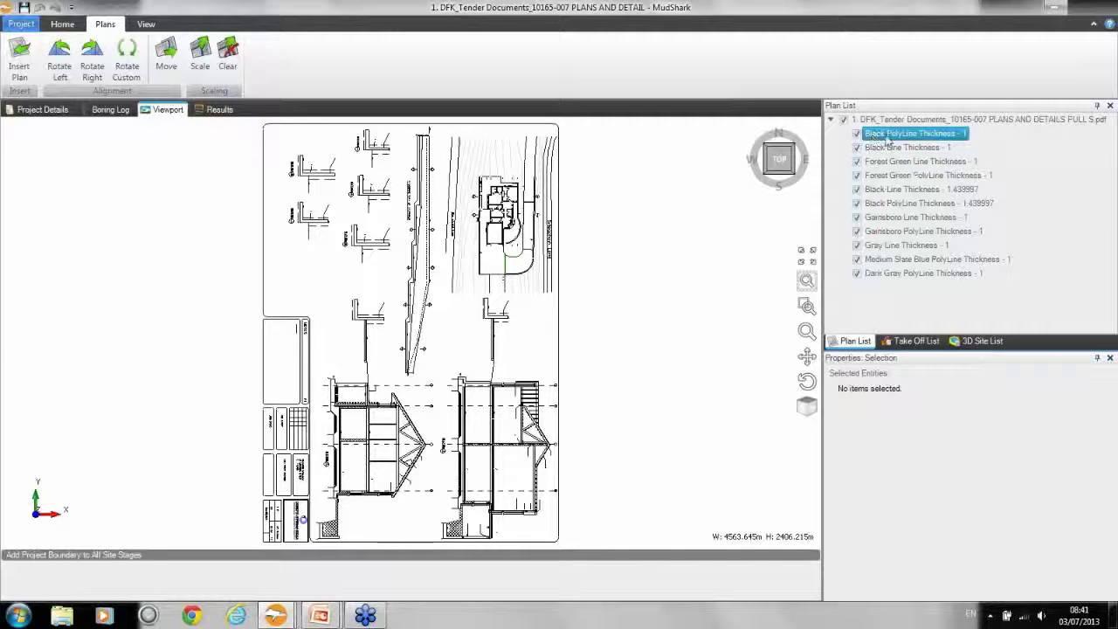
mouse_move(889, 138)
mouse_down()
mouse_move(889, 272)
mouse_move(889, 136)
mouse_up()
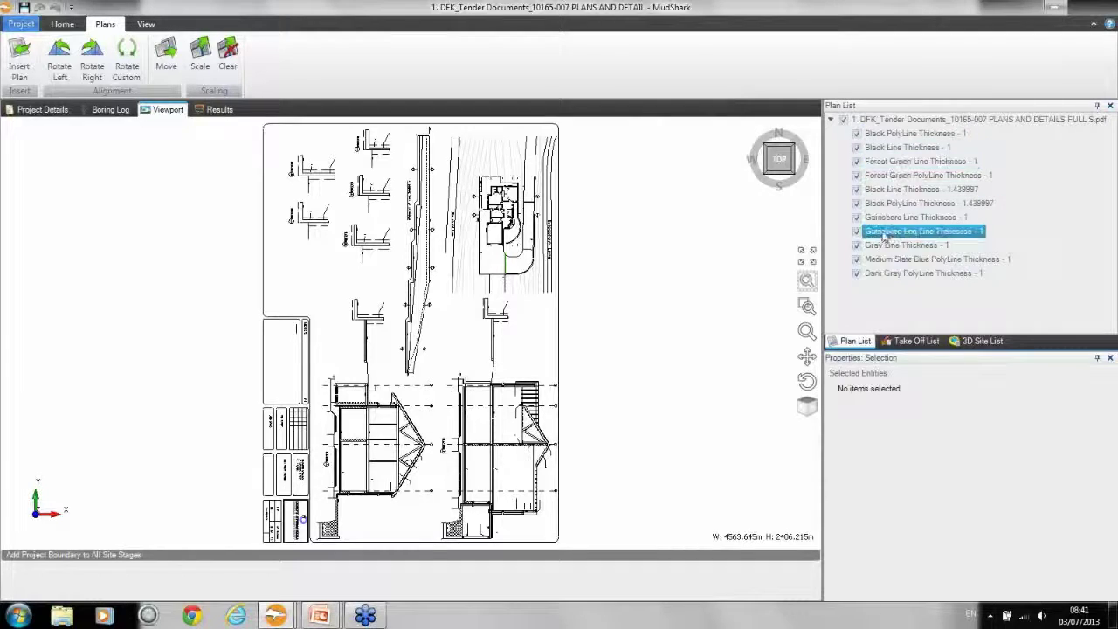
Hide every plan layer except Black Line Thickness - 1.439997 and Gainsboro PolyLine Thickness - 1, and show all layers again
click(857, 274)
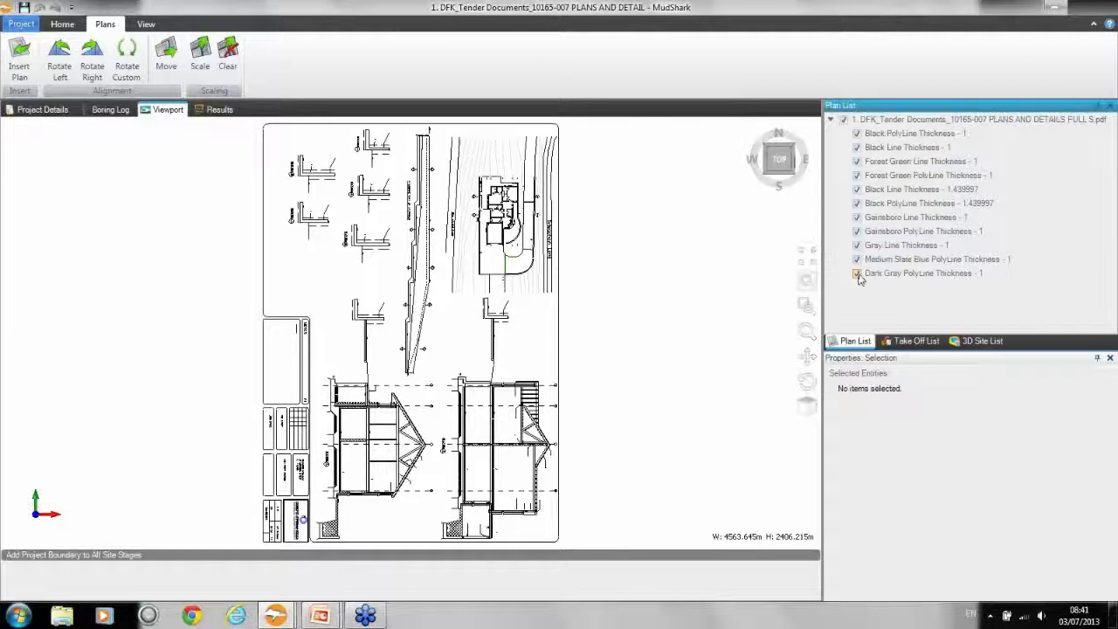
click(857, 260)
click(856, 246)
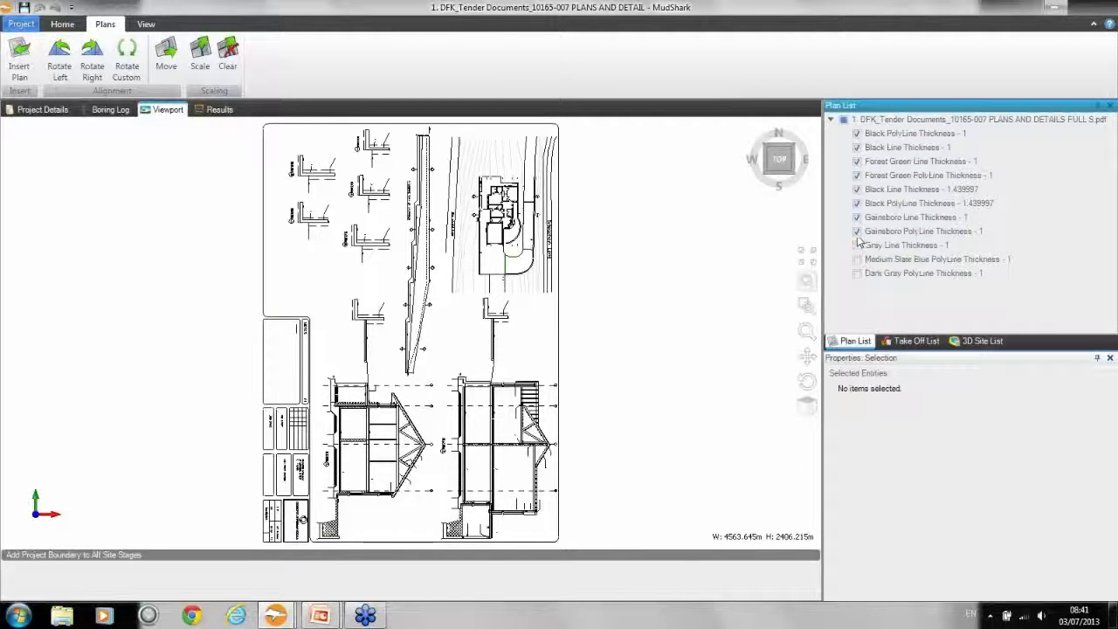
click(858, 190)
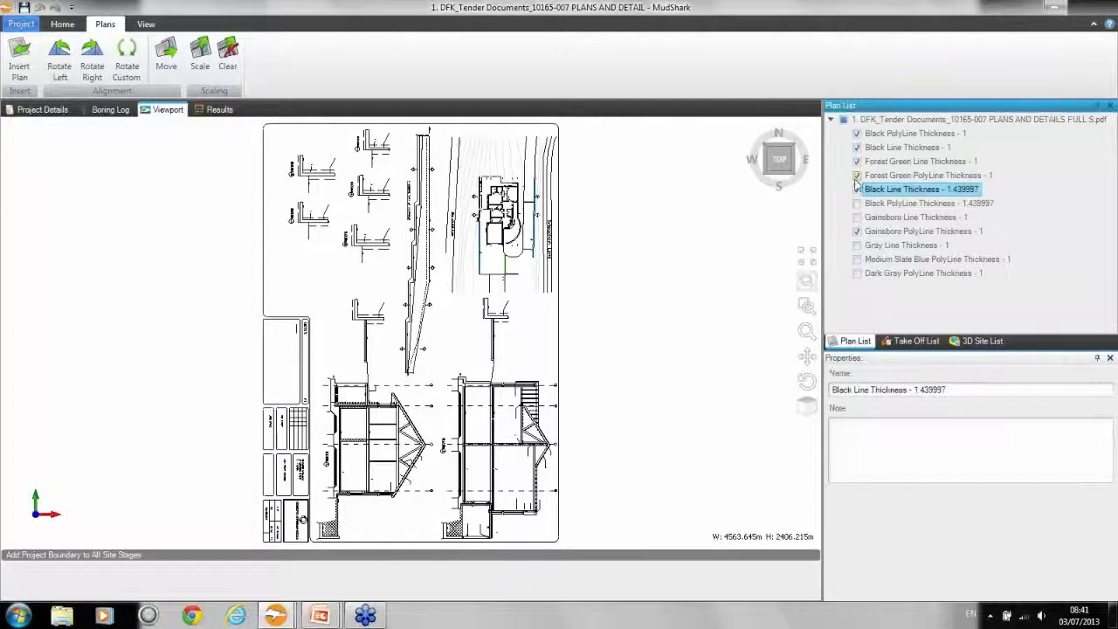
click(856, 162)
click(857, 148)
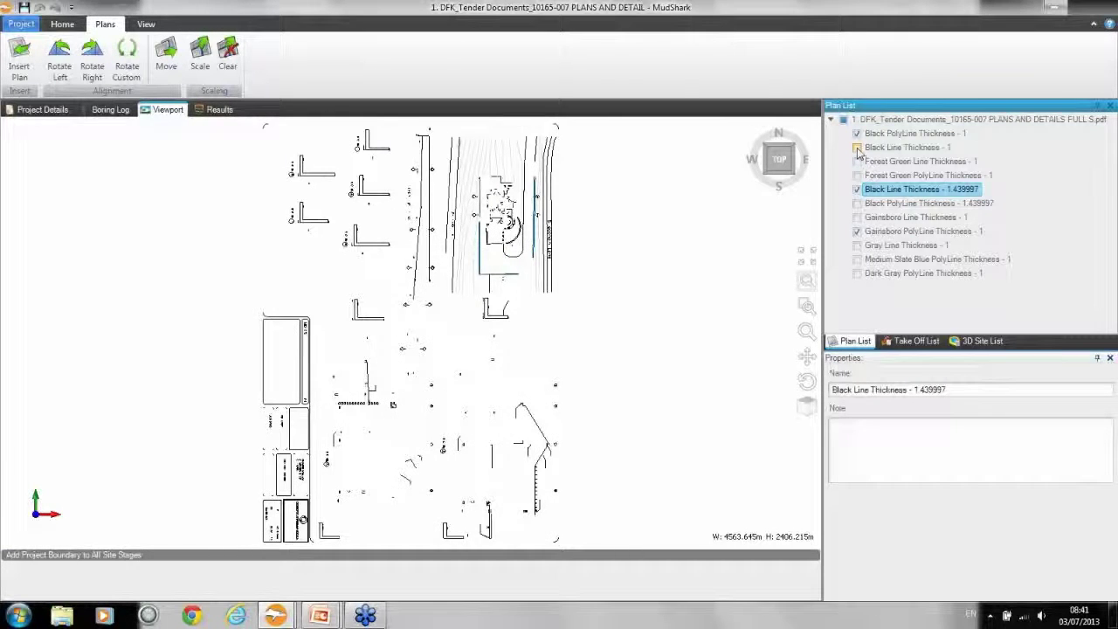
click(857, 134)
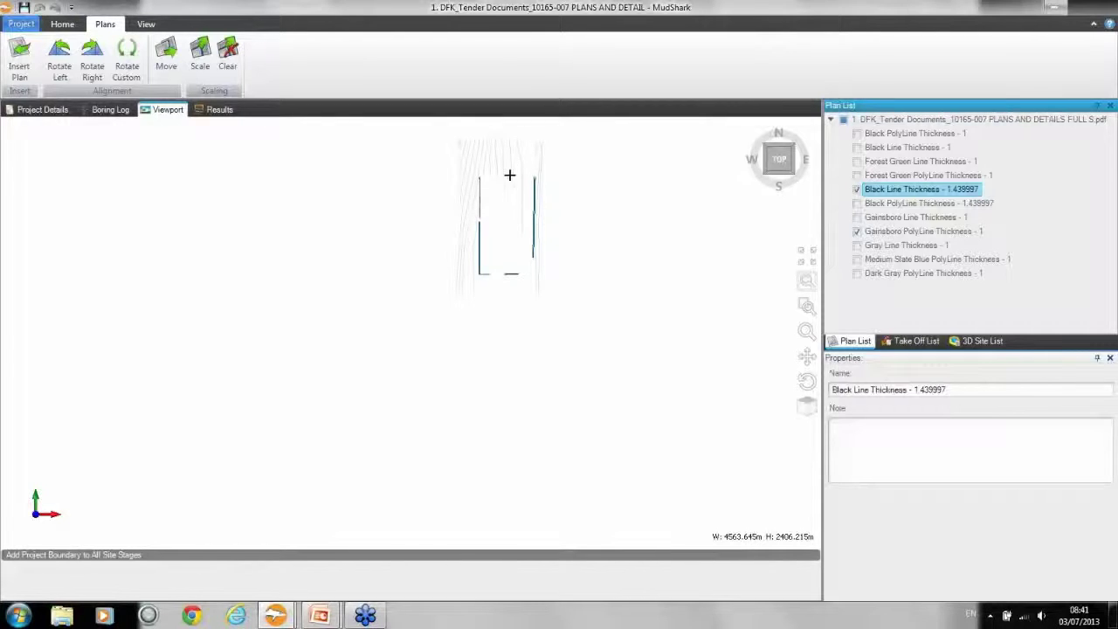
click(843, 120)
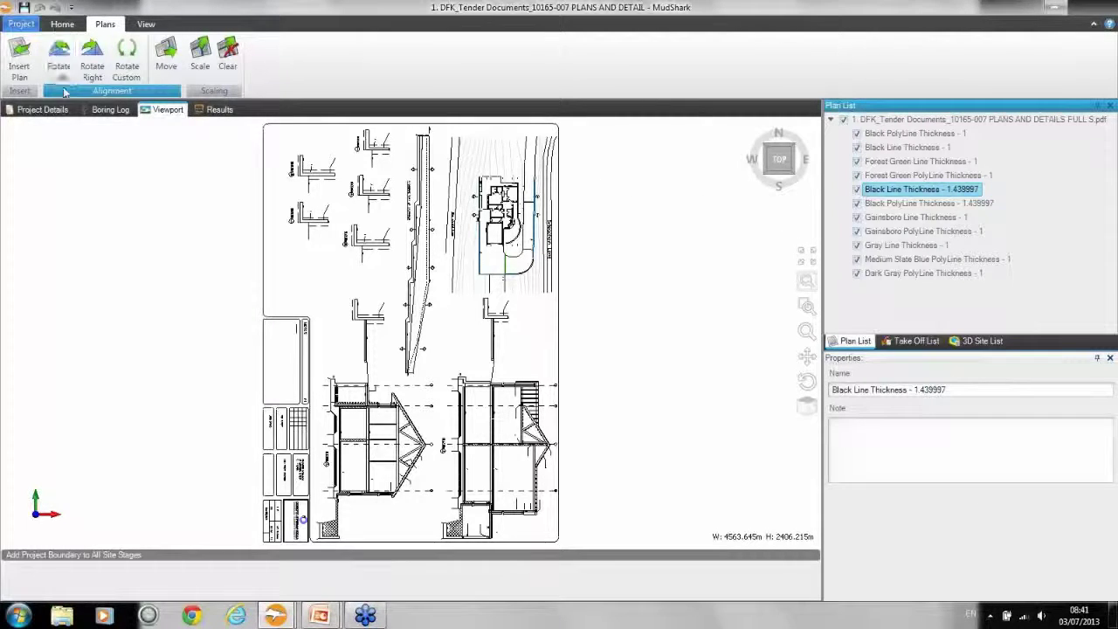
Rotate the plan a quarter turn counter-clockwise and frame the Site Layout Plan with its contour lines, highlighting the Black PolyLine Thickness - 1 layer
click(59, 60)
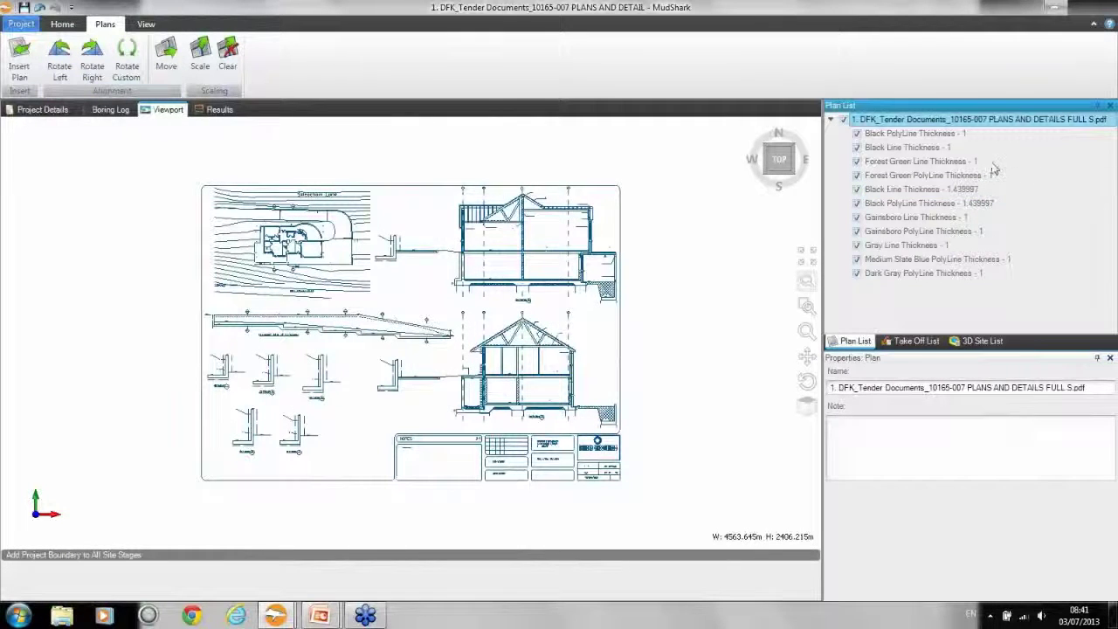
click(932, 135)
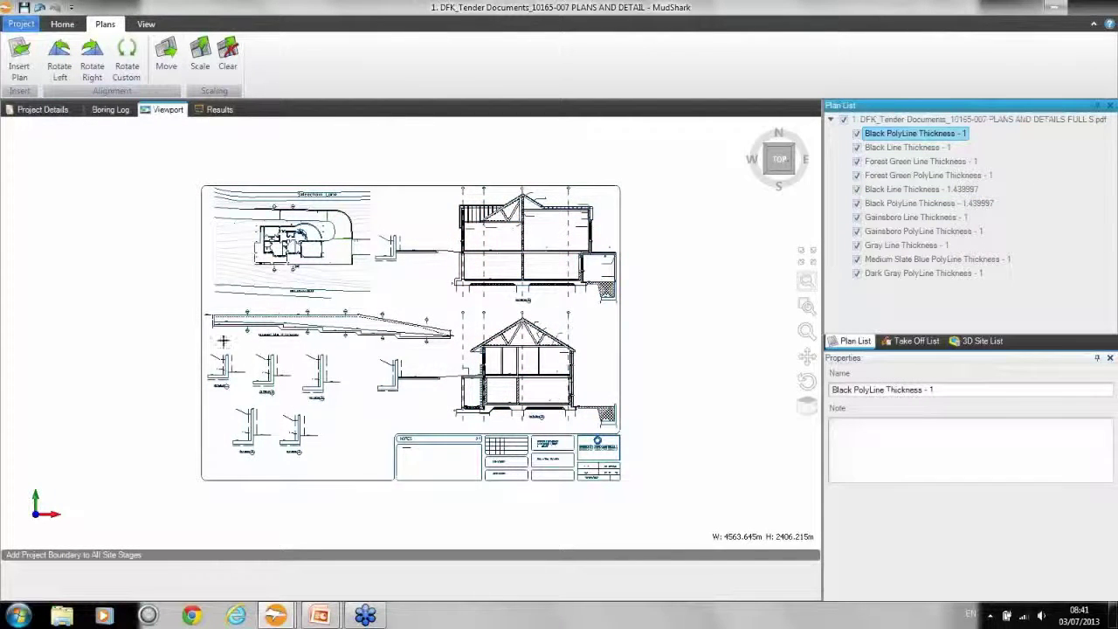
scroll(278, 235, up, 3)
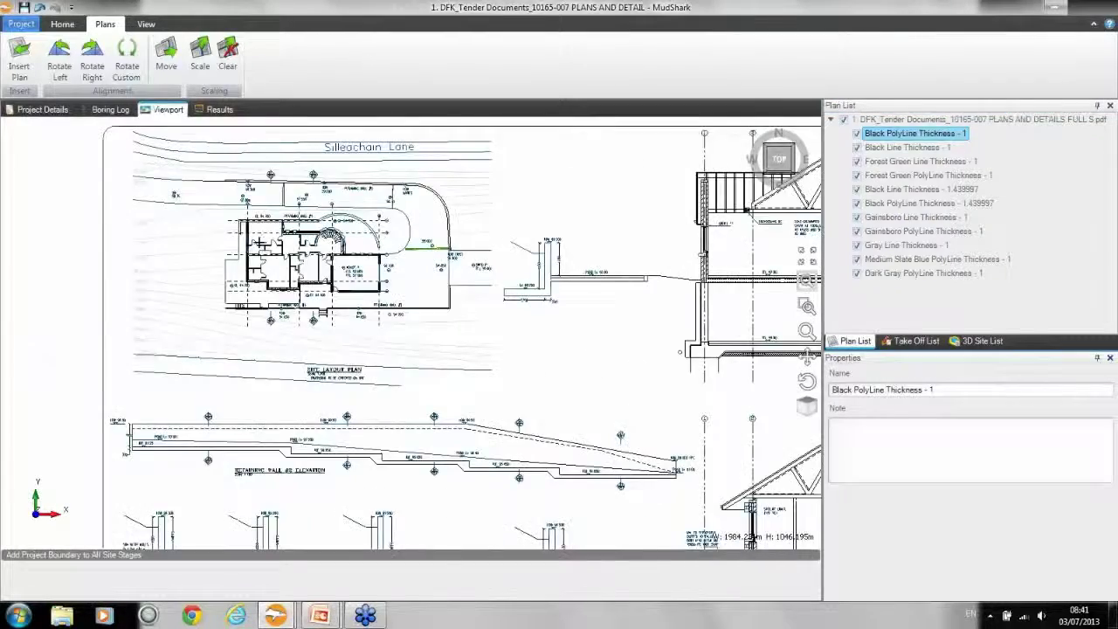
scroll(260, 242, up, 3)
middle_drag(248, 250, 577, 233)
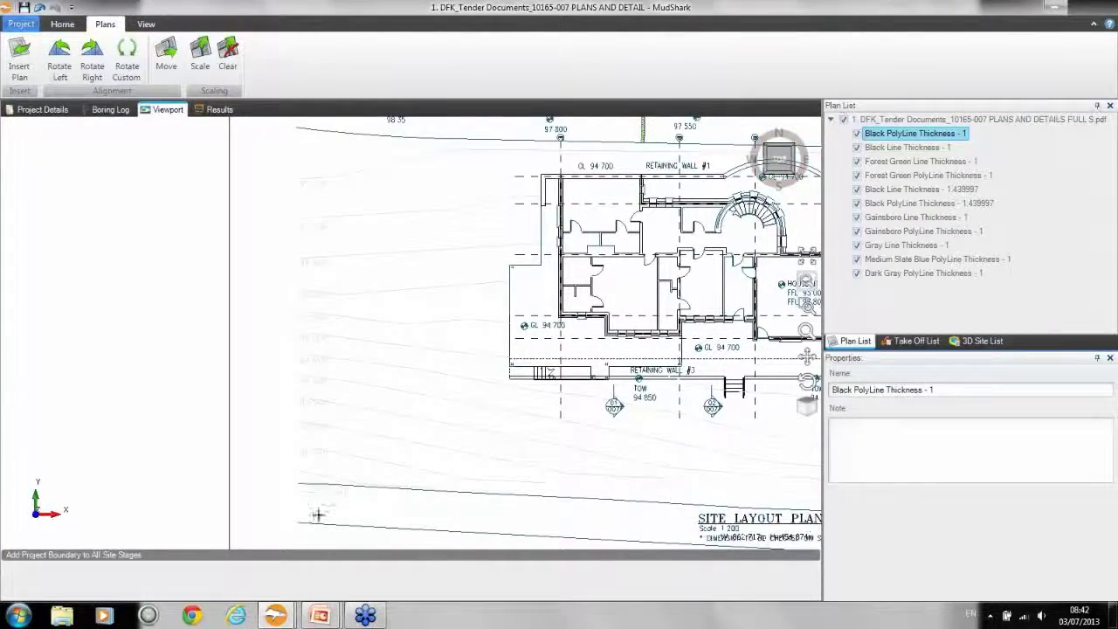
middle_drag(444, 401, 382, 398)
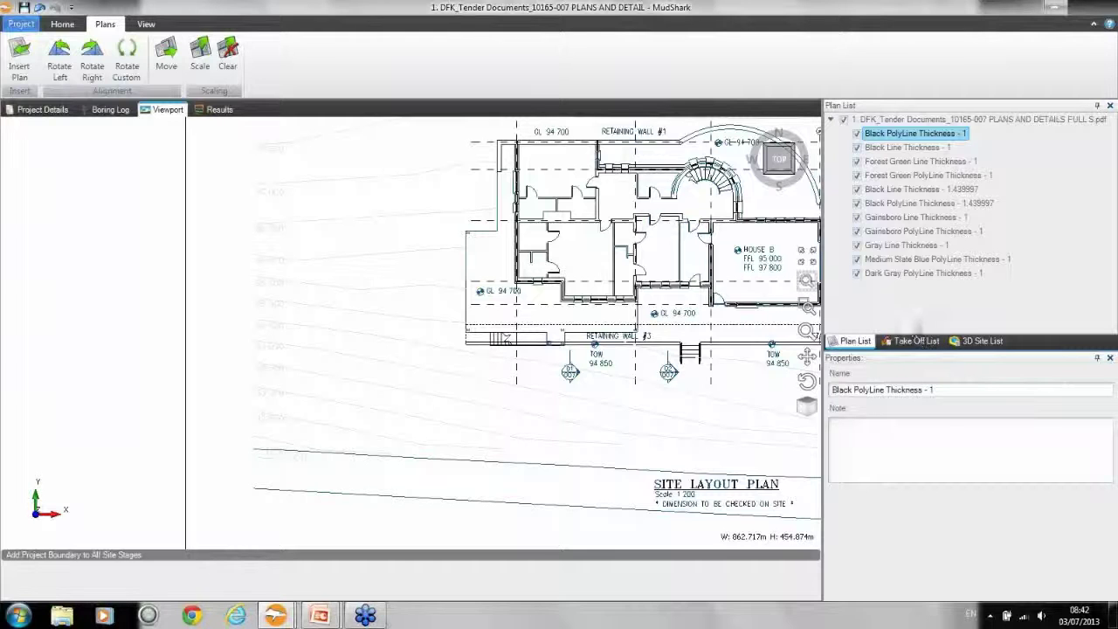
Set up adding contours to the existing site by transmuting plan lines, with the altitude source set to Custom
click(916, 342)
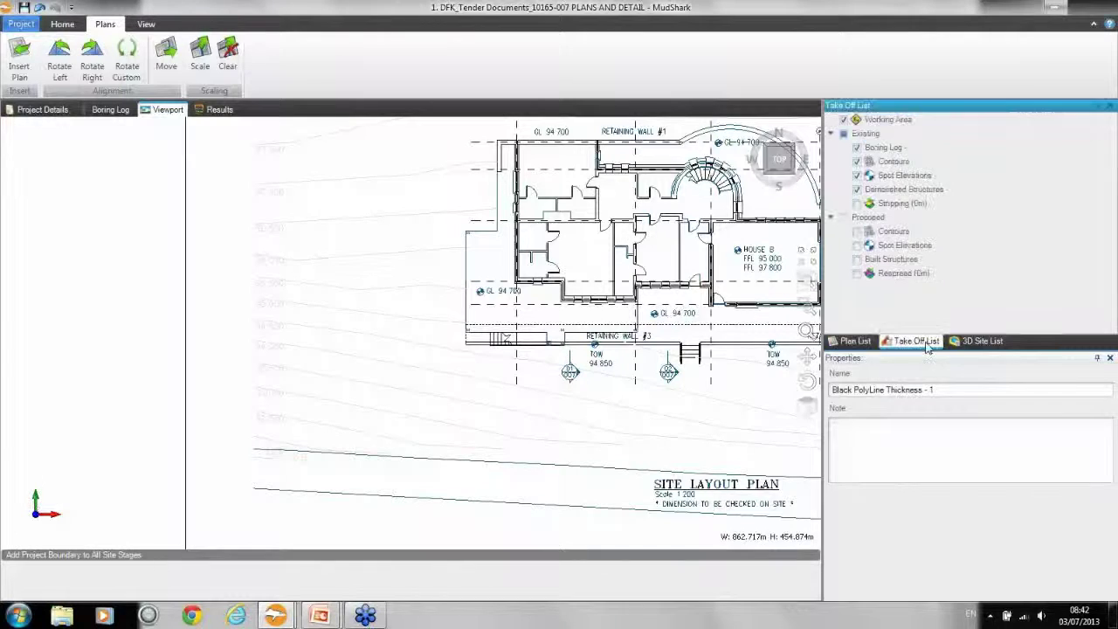
click(62, 24)
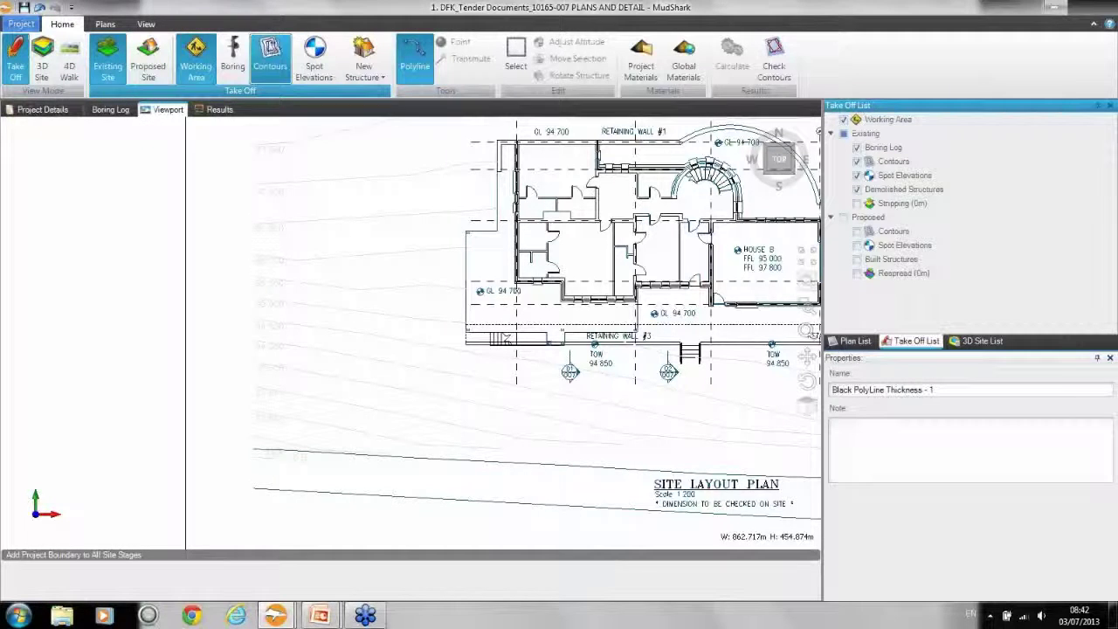
click(271, 63)
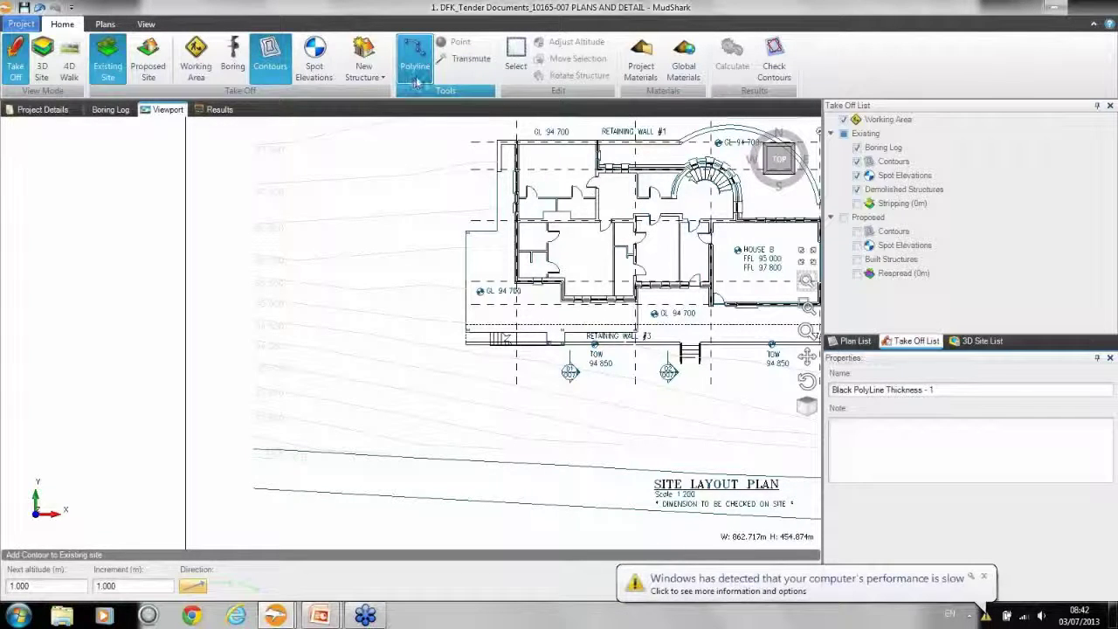
click(983, 576)
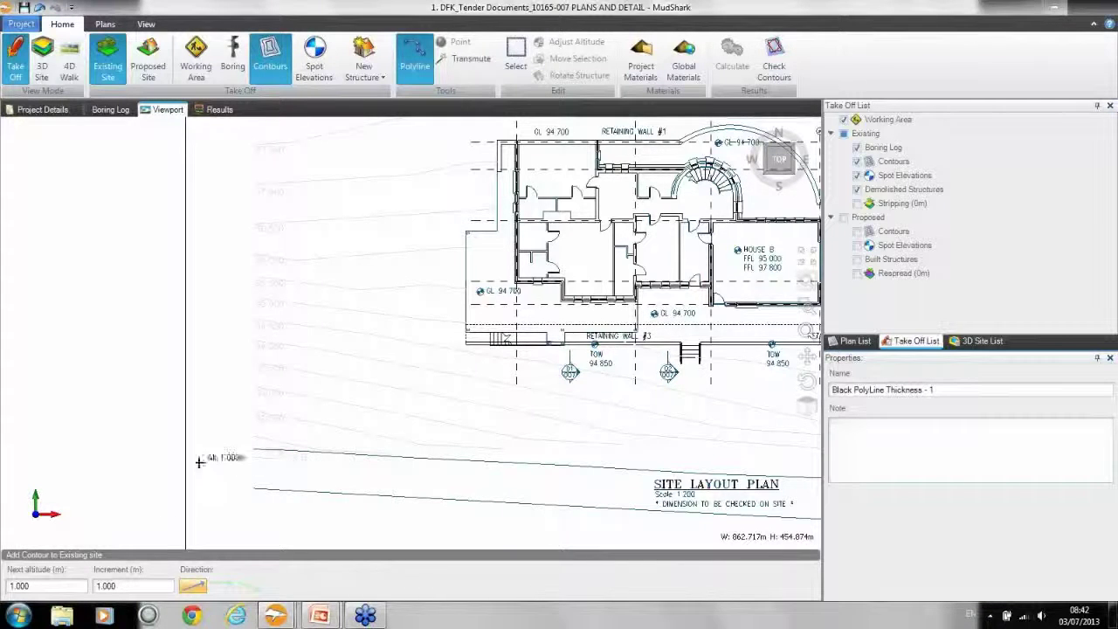
click(472, 58)
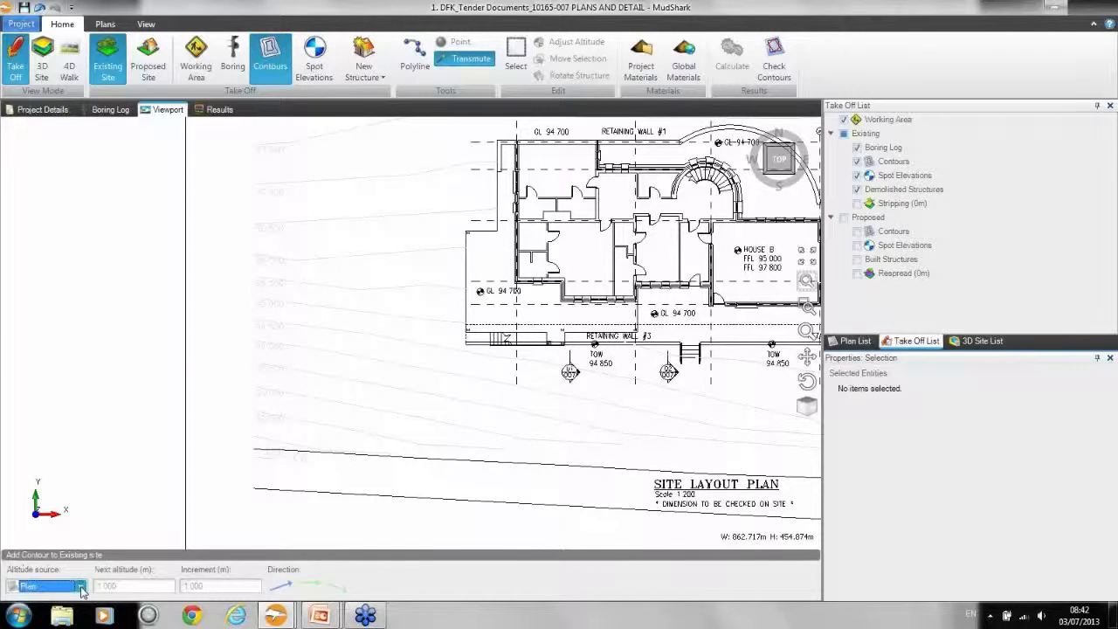
click(79, 586)
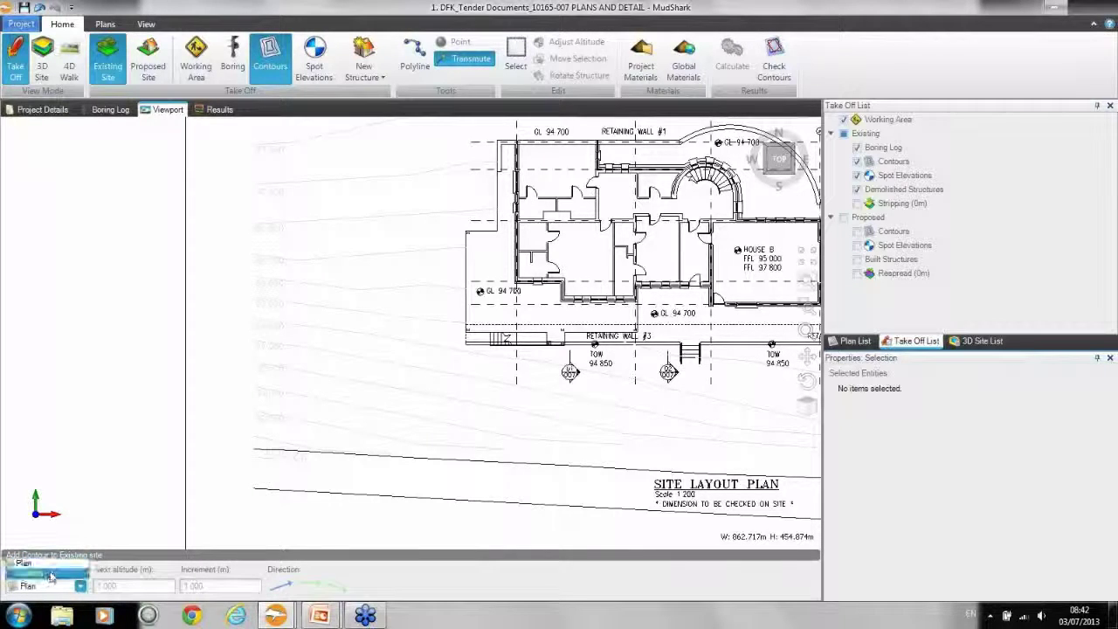
click(48, 575)
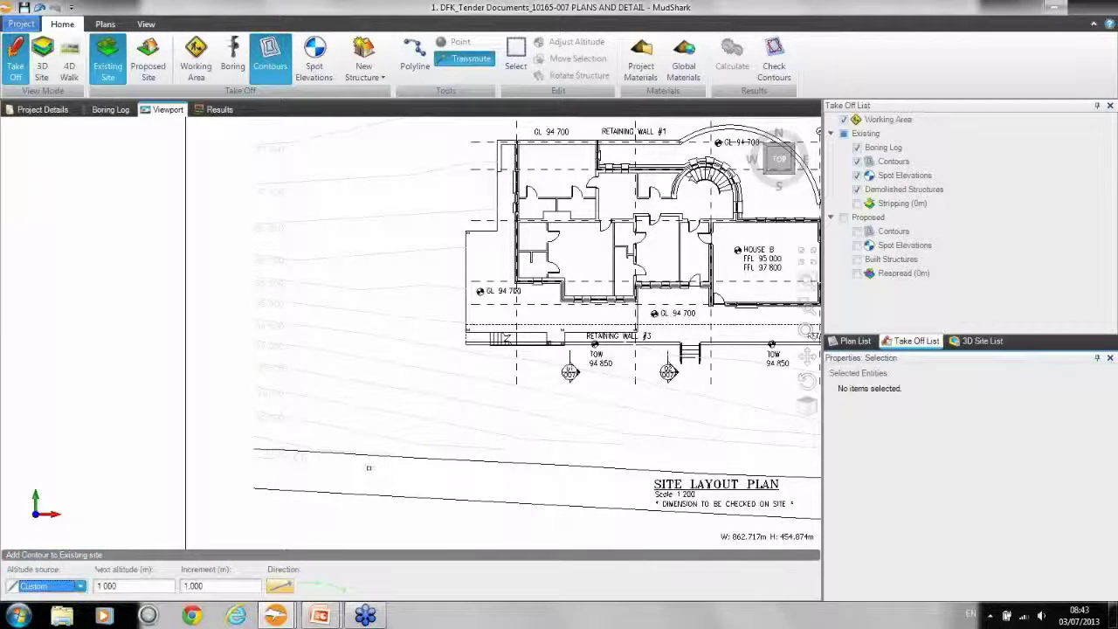
Set the next altitude to 92.5 m and the increment to 0.5 m, and transmute the plan line labelled 92.500 into a contour
scroll(334, 463, up, 3)
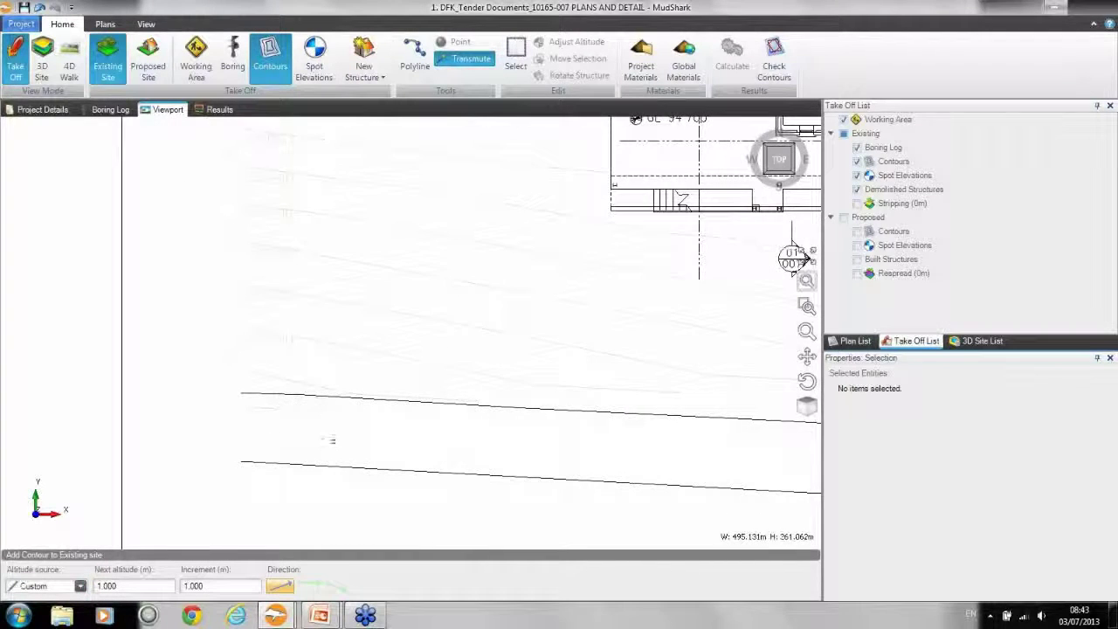
middle_drag(344, 447, 329, 472)
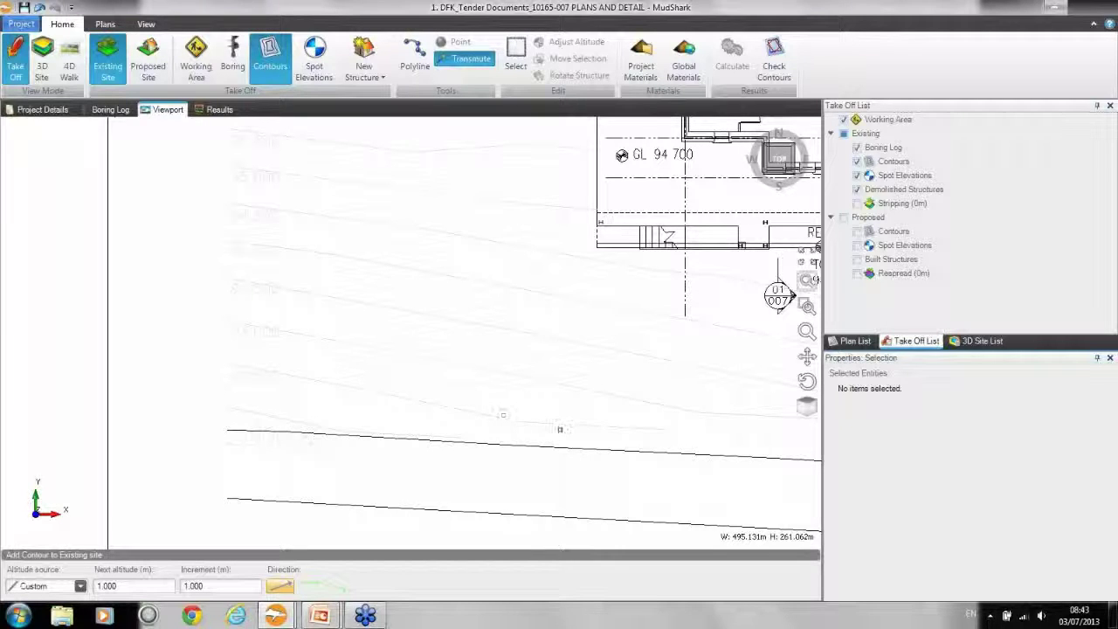
click(132, 586)
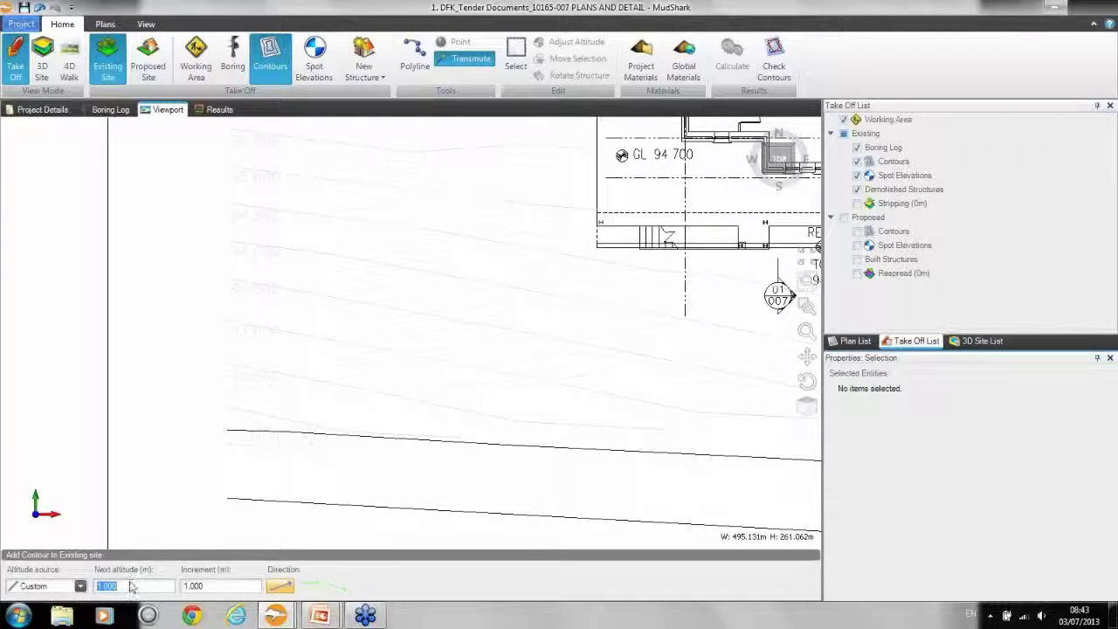
text(92)
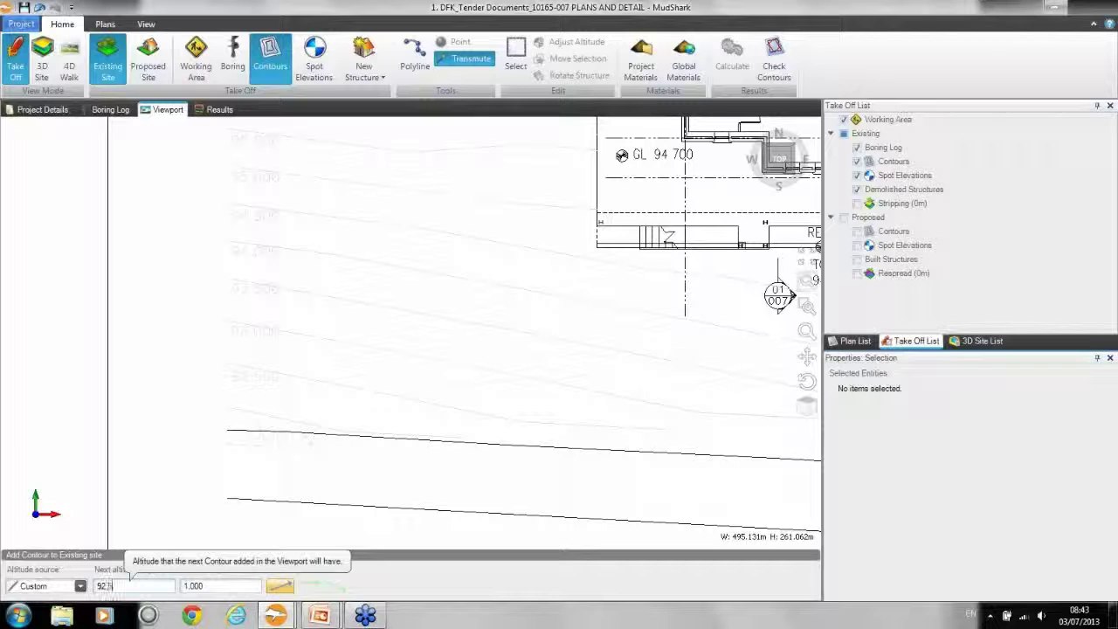
text(.5)
click(216, 587)
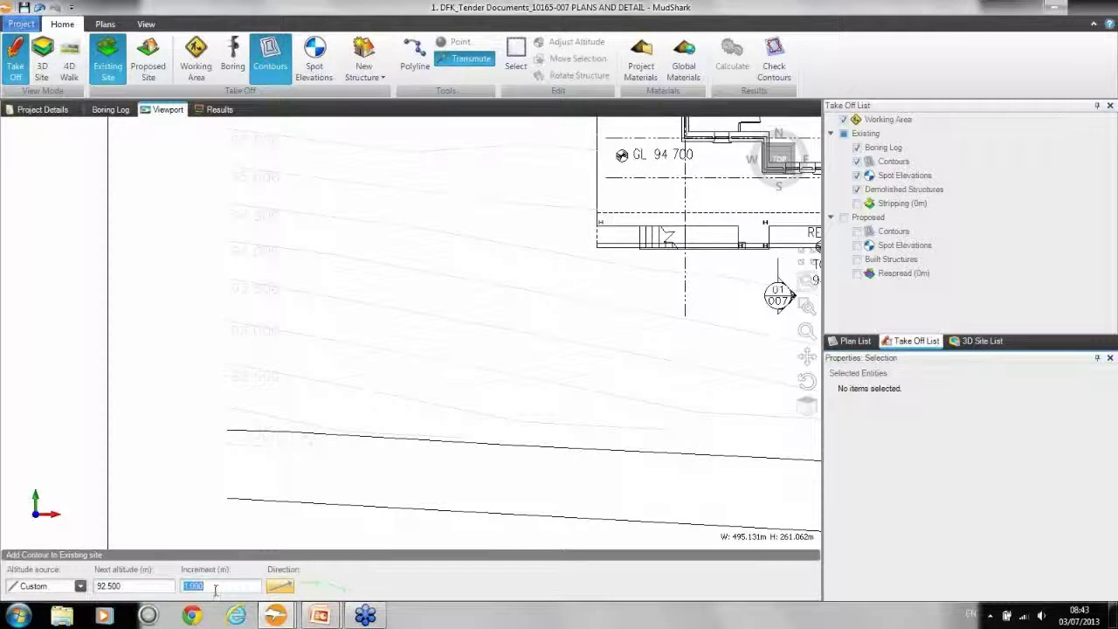
key(BackSpace)
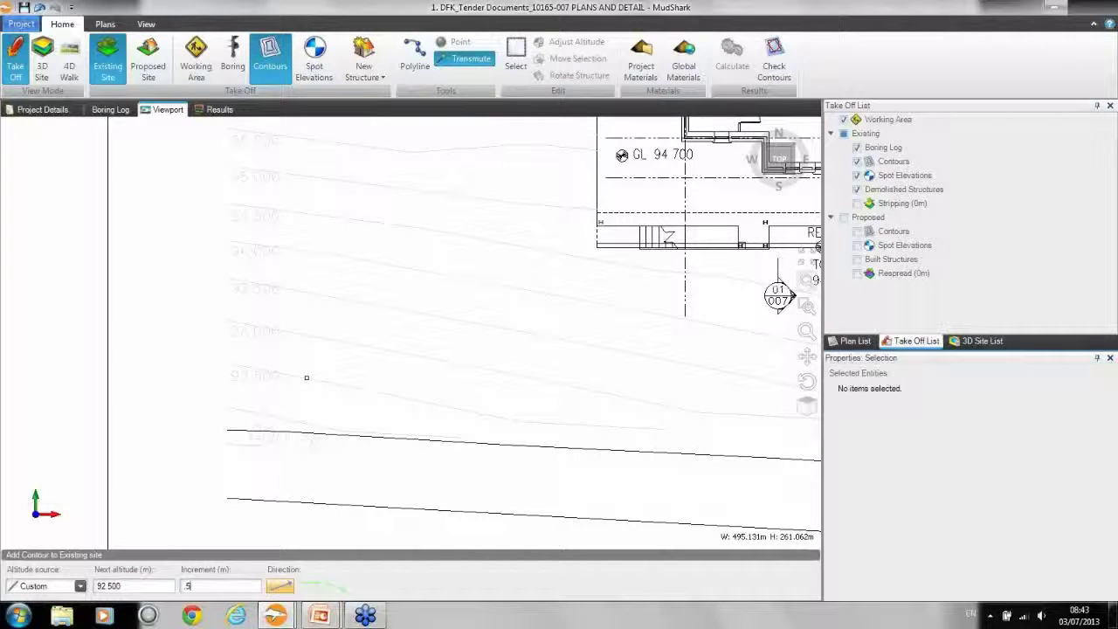
click(306, 378)
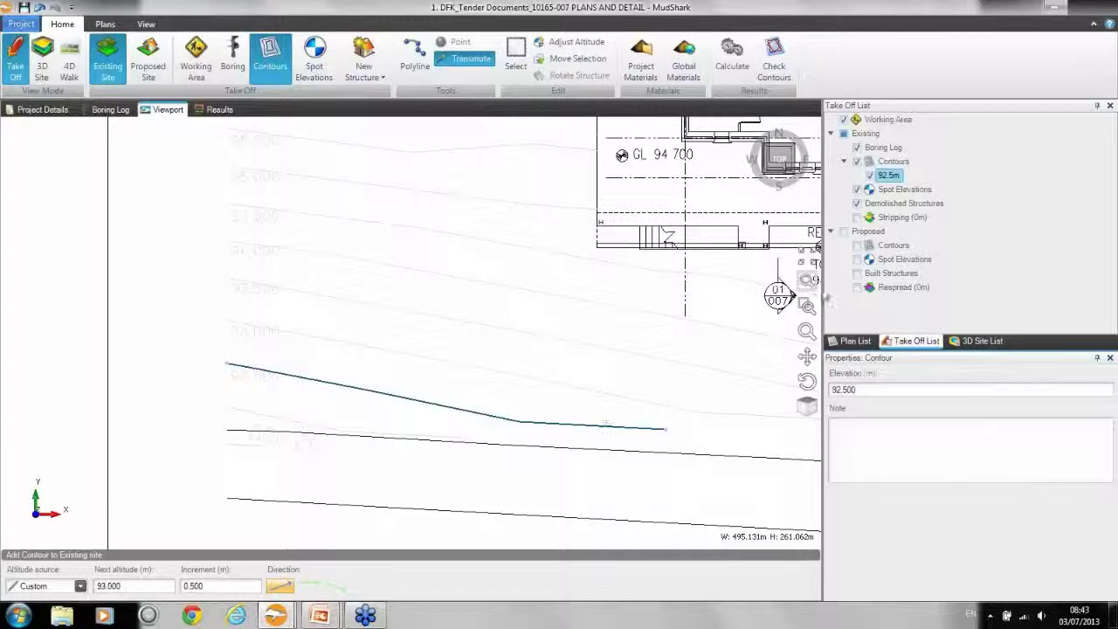
Transmute the four plan lines above the 92.5 m contour into existing contours at 93, 93.5, 94 and 94.5 m
click(891, 174)
click(876, 164)
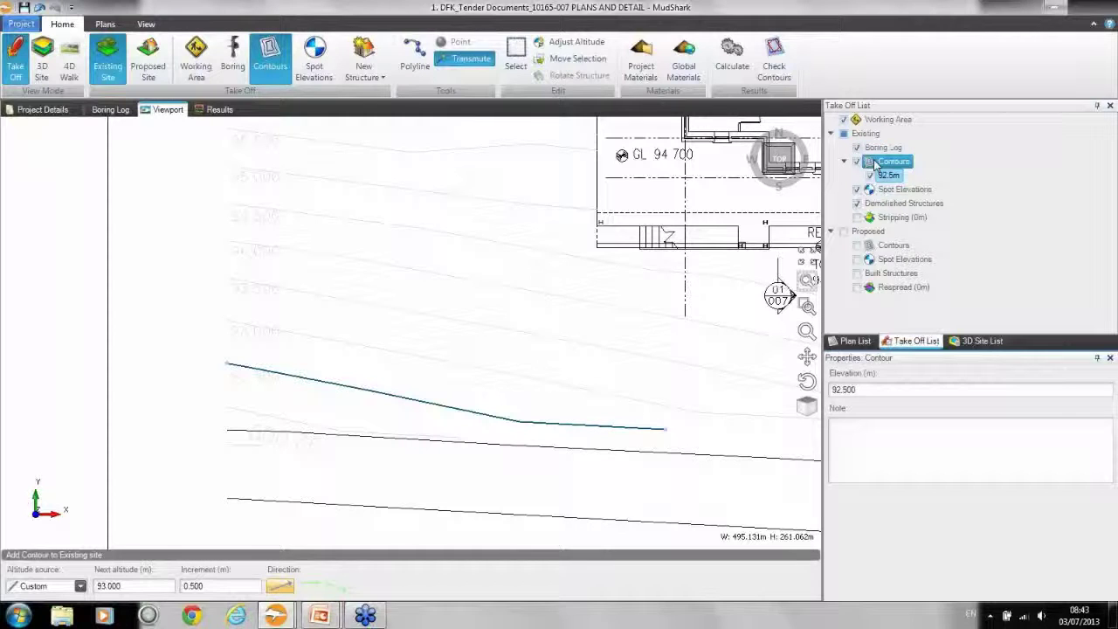
click(886, 176)
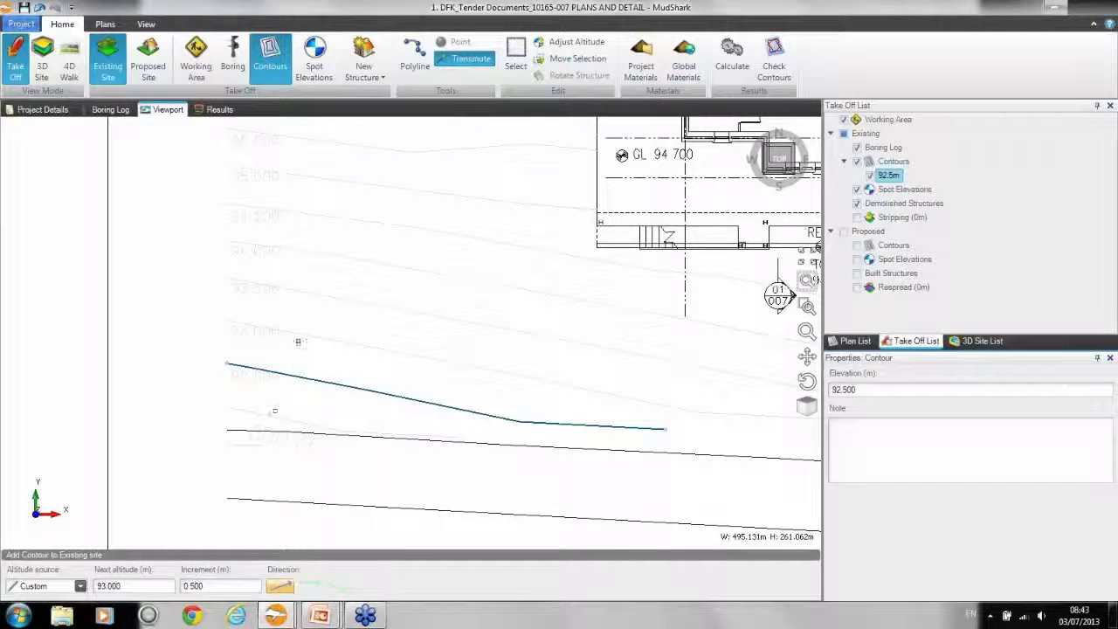
click(298, 334)
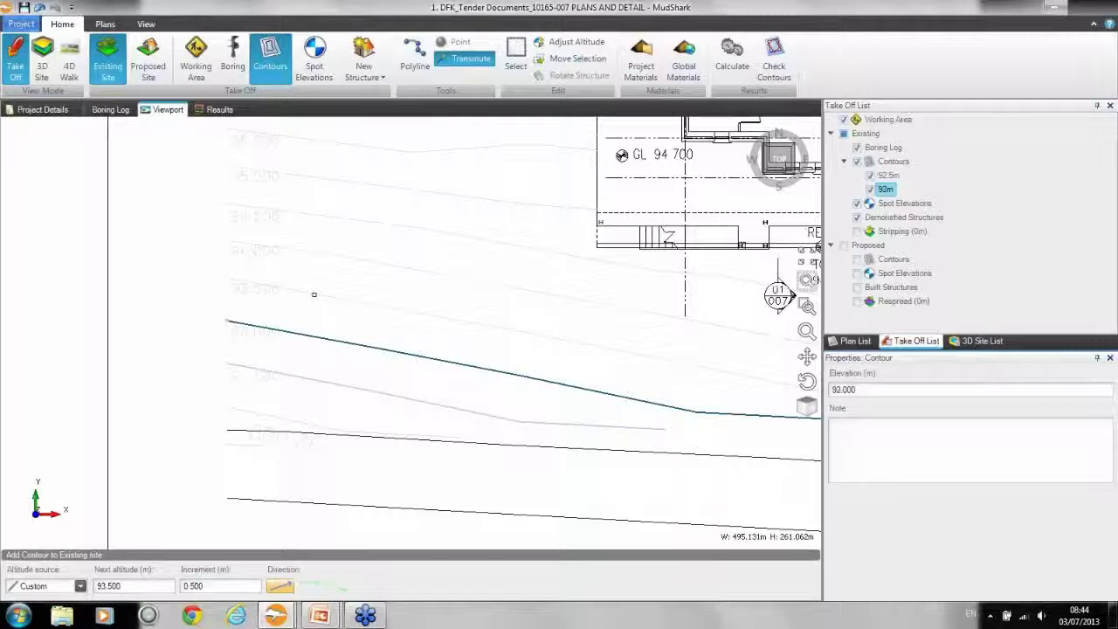
click(313, 295)
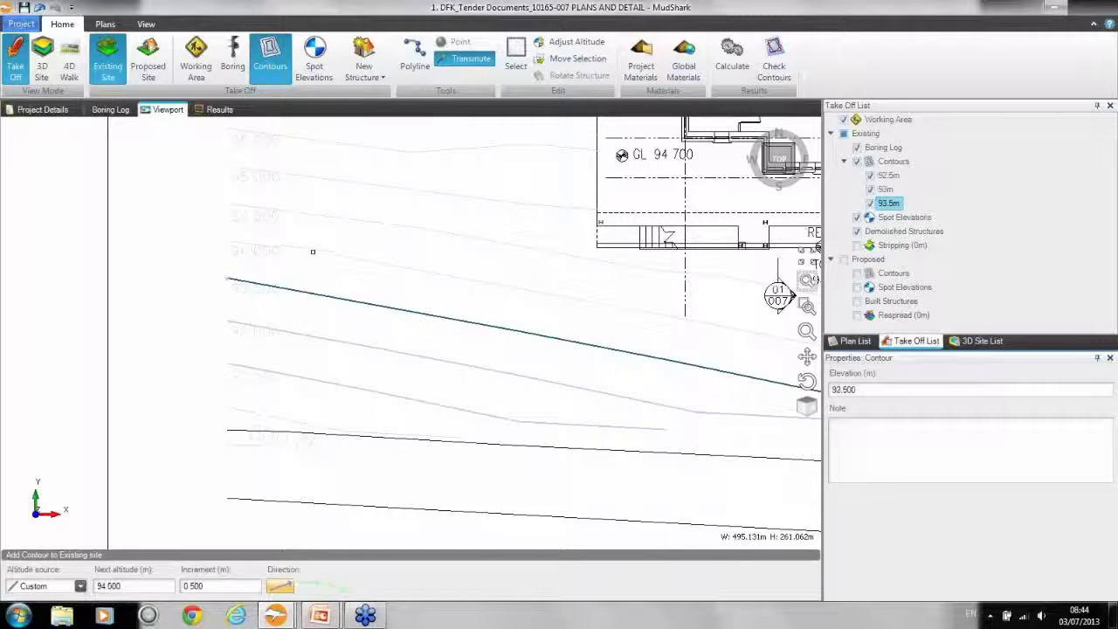
click(313, 252)
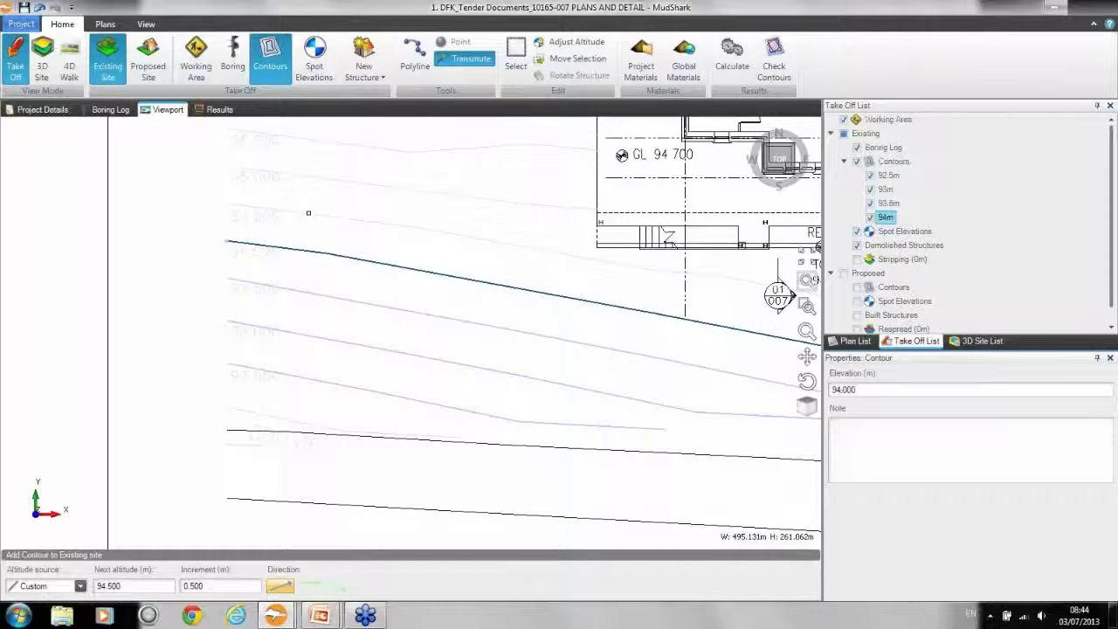
click(314, 214)
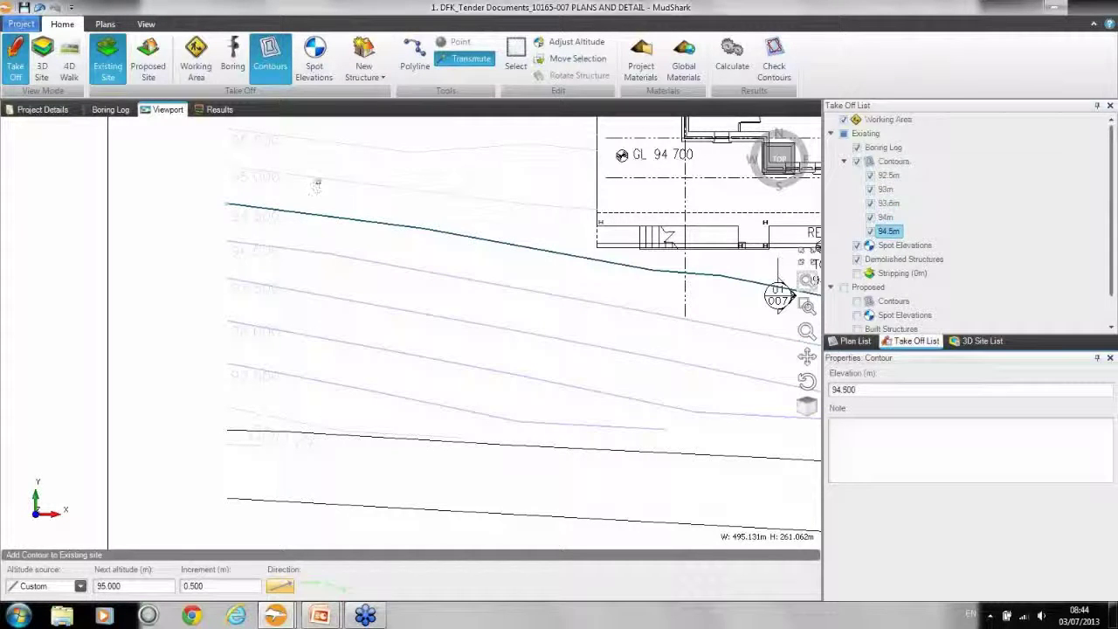
Transmute the next four plan lines uphill into existing contours at 95, 95.5, 96 and 96.5 m
click(318, 176)
middle_drag(318, 176, 325, 290)
click(314, 253)
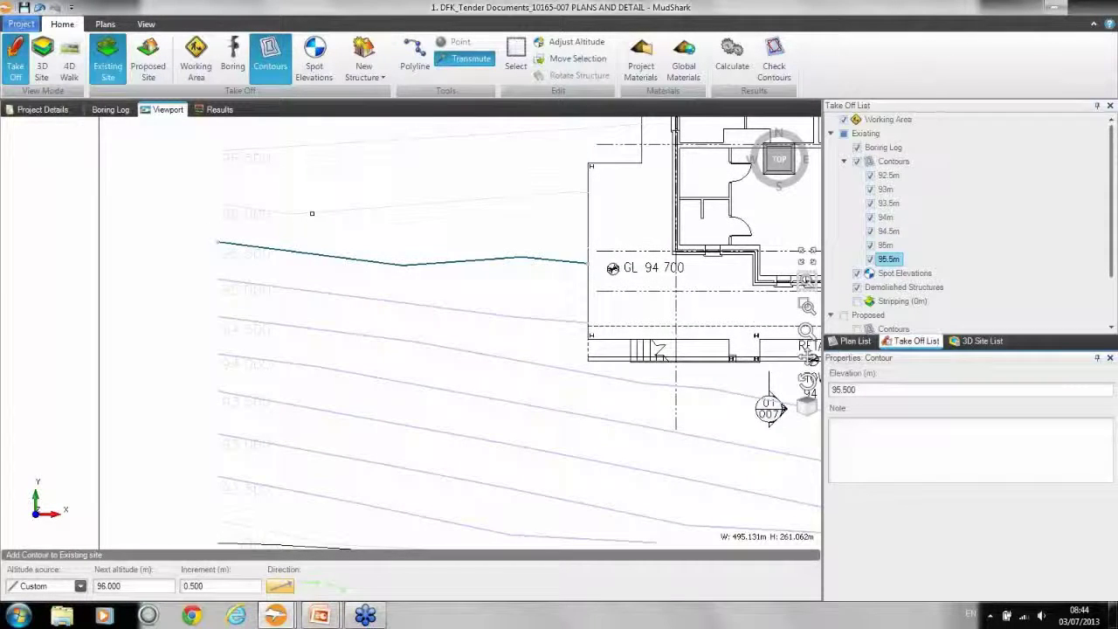
click(312, 213)
middle_drag(328, 184, 333, 278)
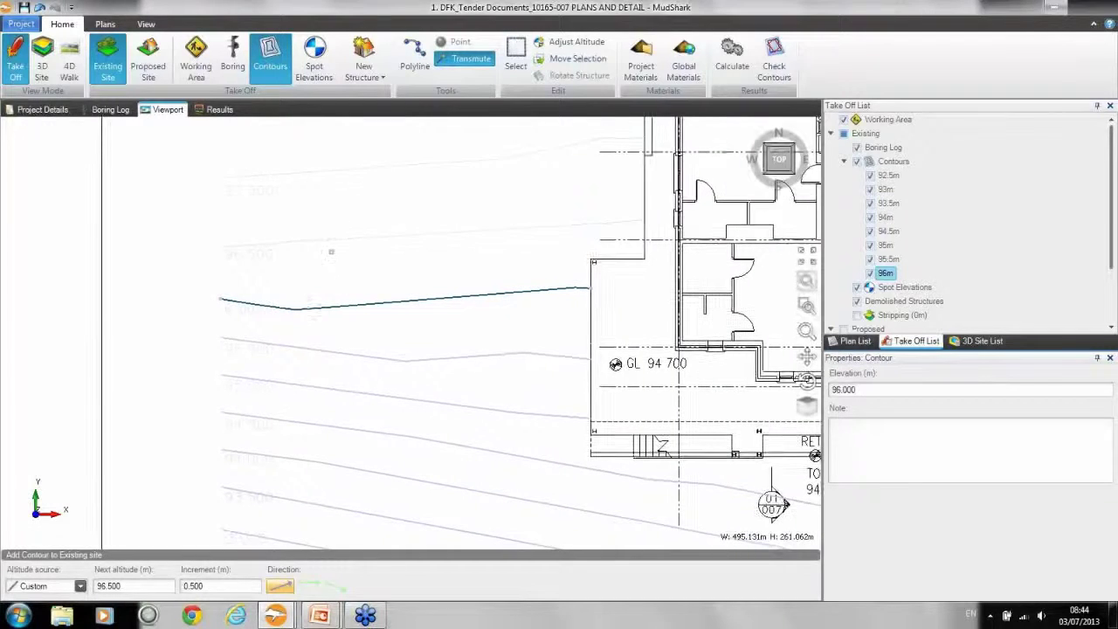
click(329, 240)
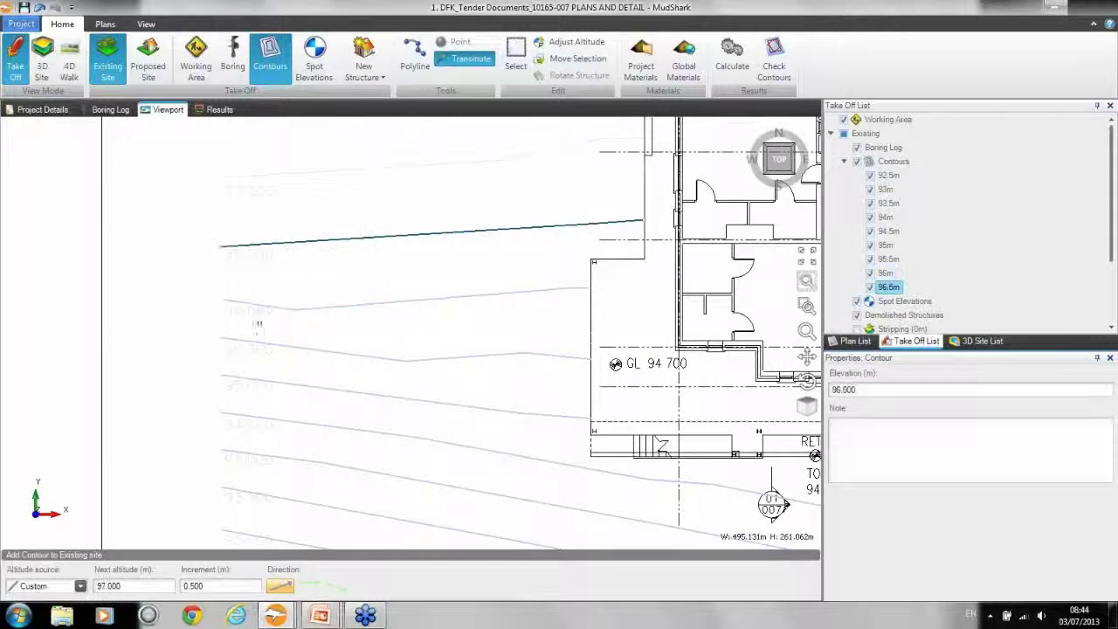
Transmute the two plan lines above the 96.5 m contour into existing contours at 97 and 97.5 m
click(449, 164)
middle_drag(445, 184, 444, 310)
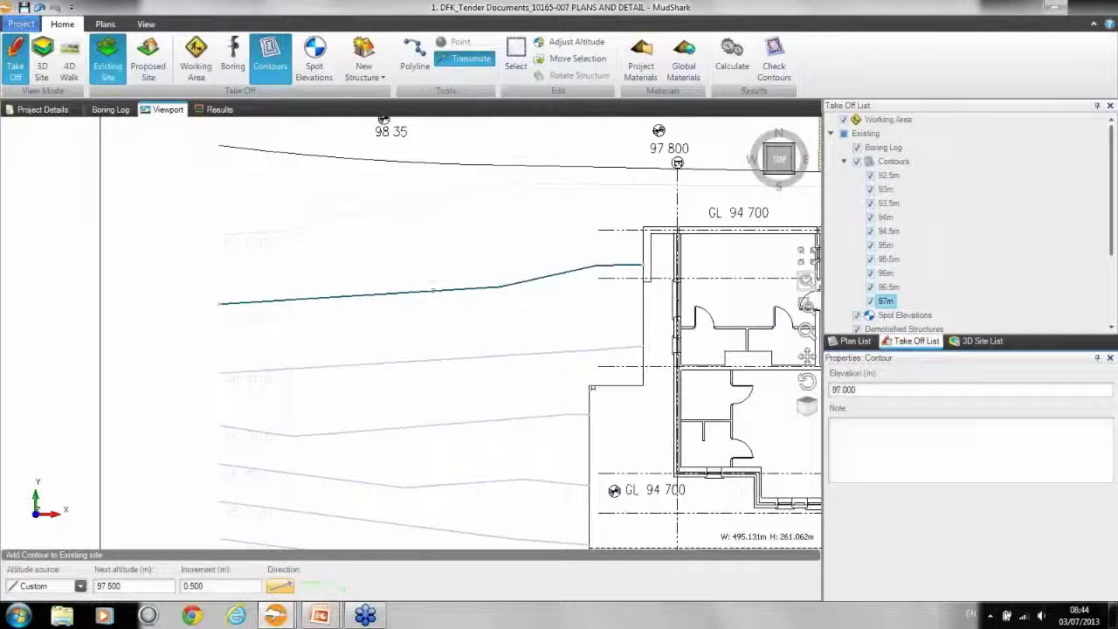
click(385, 208)
mouse_move(407, 217)
middle_down()
mouse_move(409, 272)
mouse_move(424, 187)
middle_up()
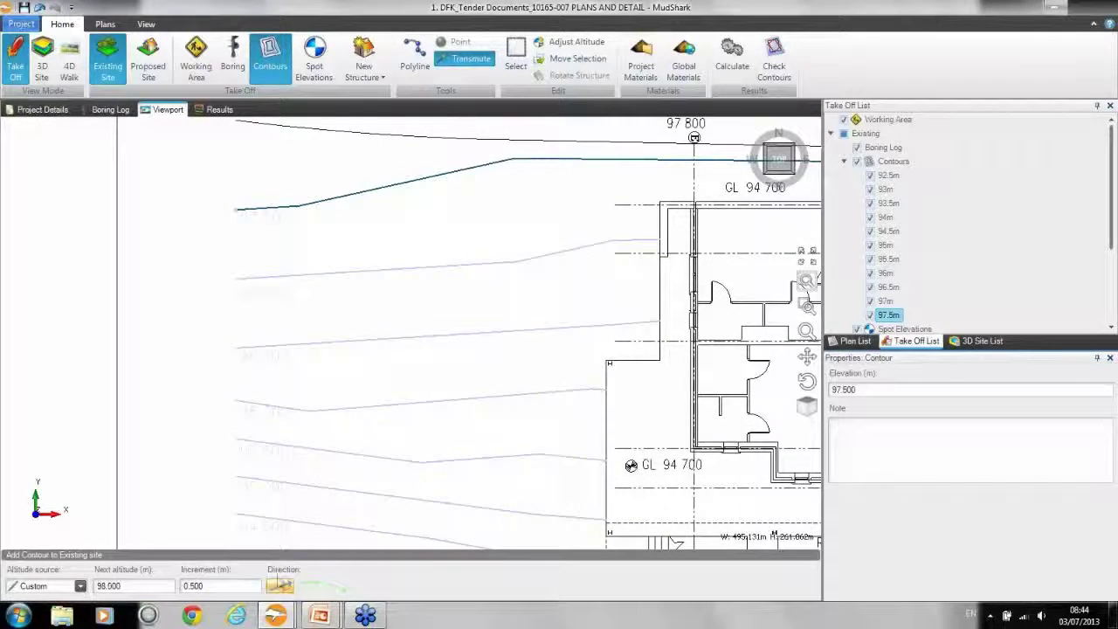
Transmute the 98 m plan line into a contour, adding its second segment at the same altitude using the level direction
middle_drag(385, 284, 375, 404)
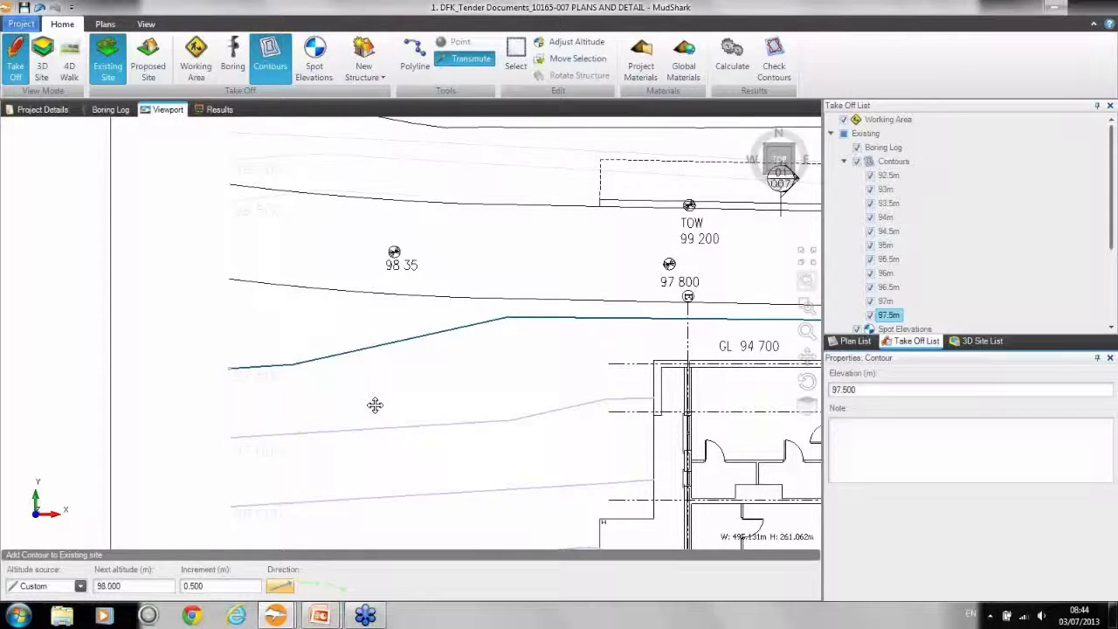
click(348, 293)
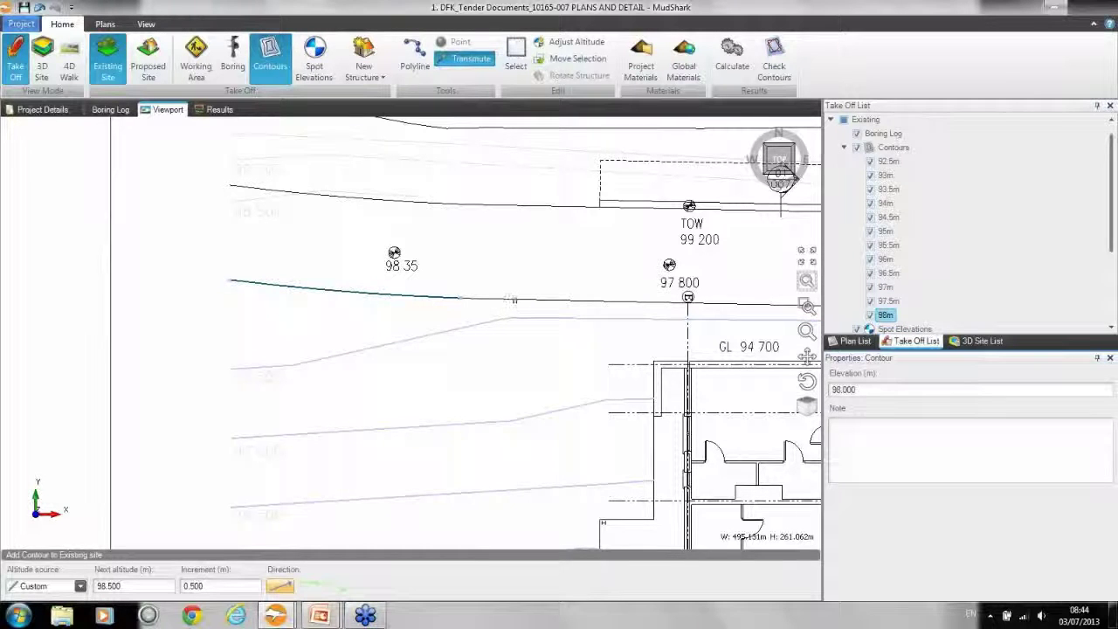
click(308, 586)
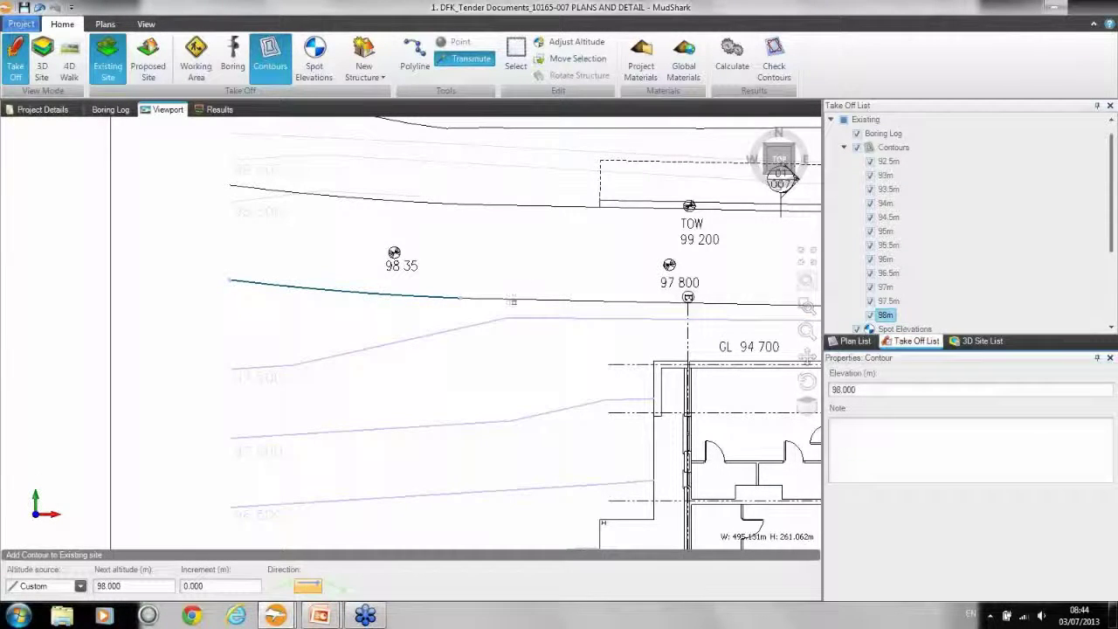
click(517, 299)
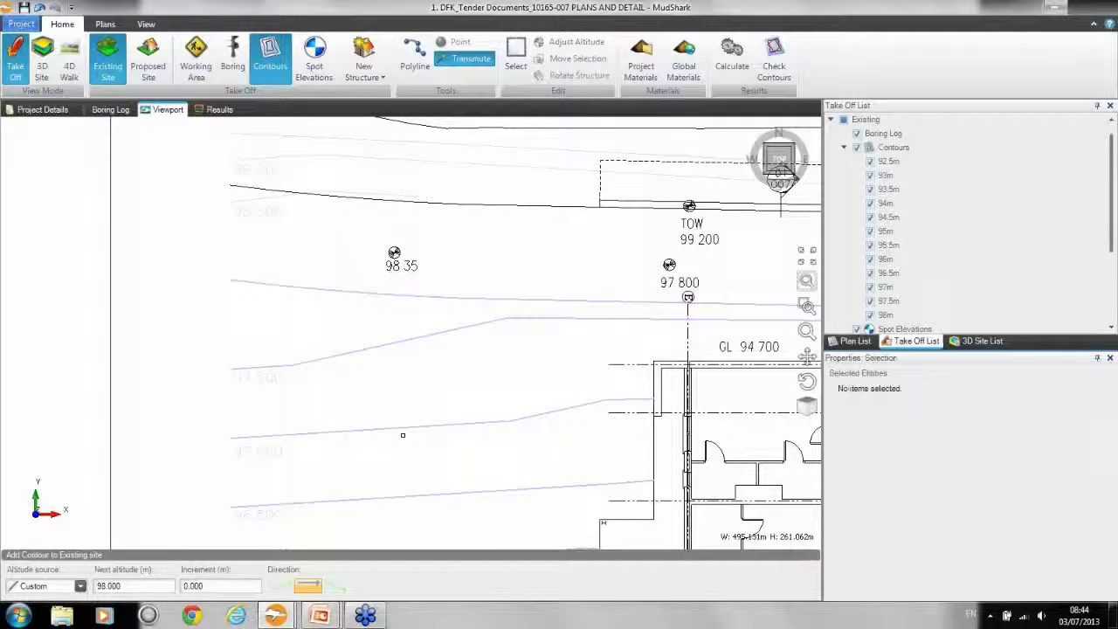
Switch the direction back to rising by 0.5 m and transmute the next plan lines into contours at 98.5, 99 and 99.5 m
click(280, 586)
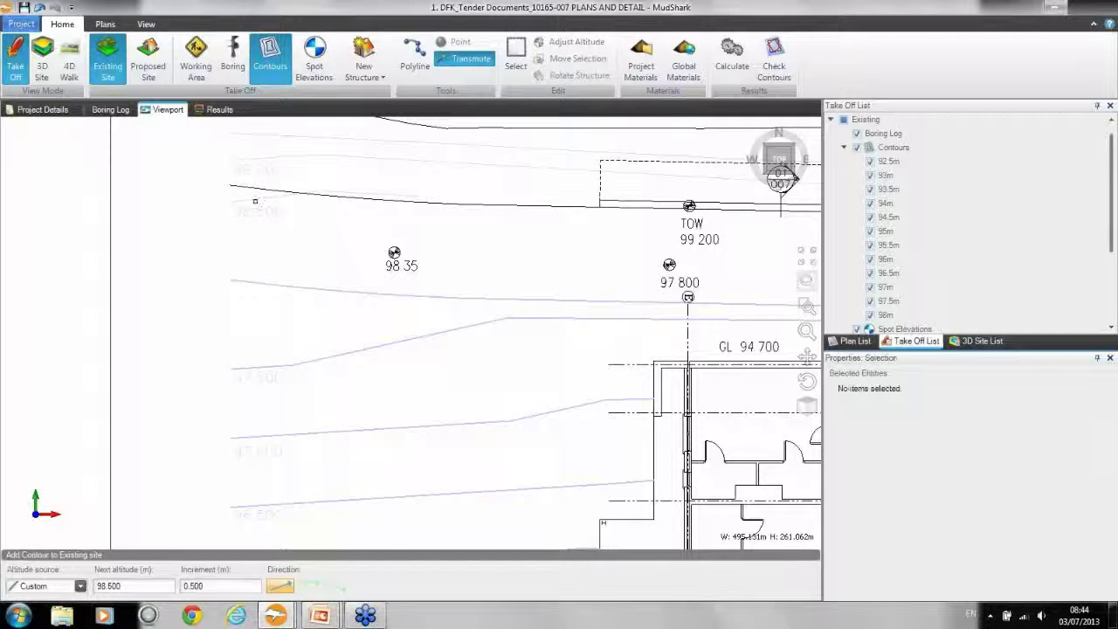
double_click(255, 201)
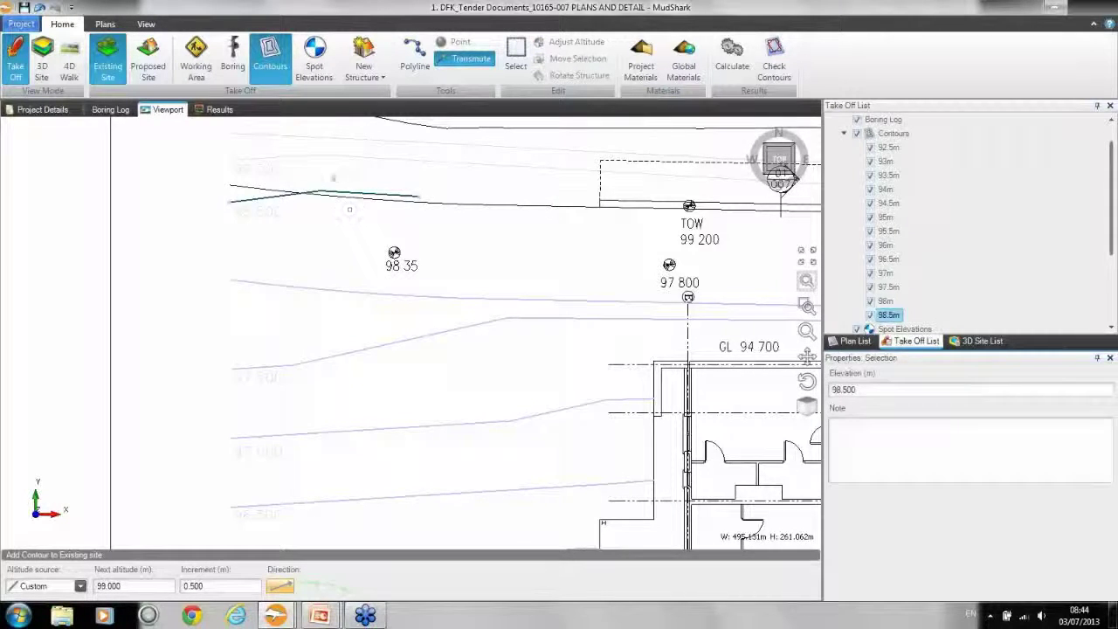
double_click(330, 156)
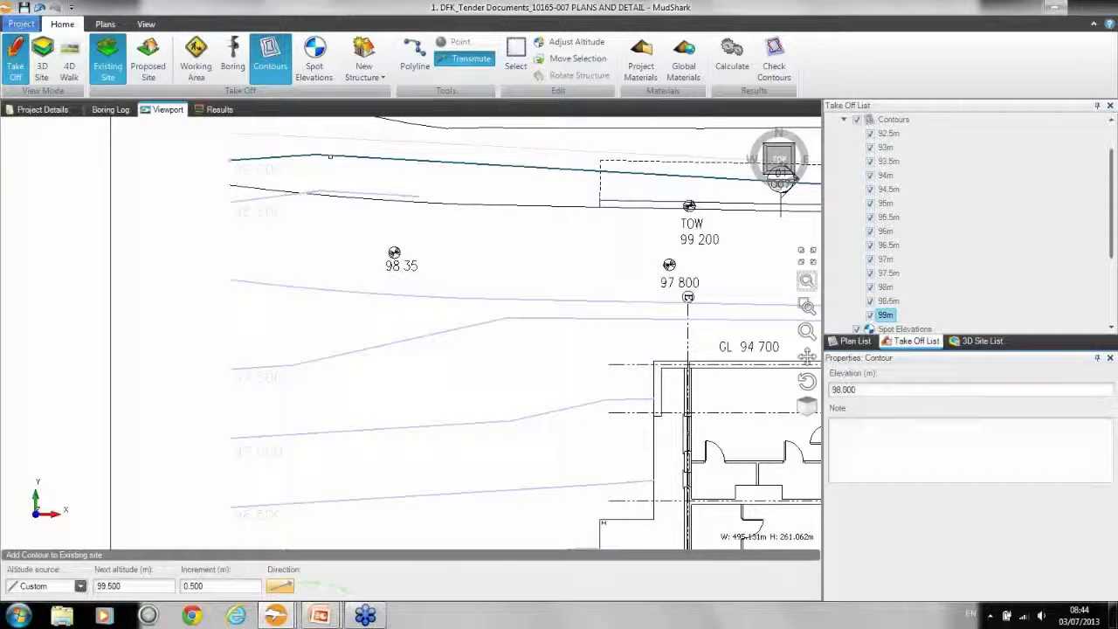
double_click(328, 138)
Highlight all existing contours and examine them across the whole Site Layout Plan
middle_drag(364, 192, 364, 344)
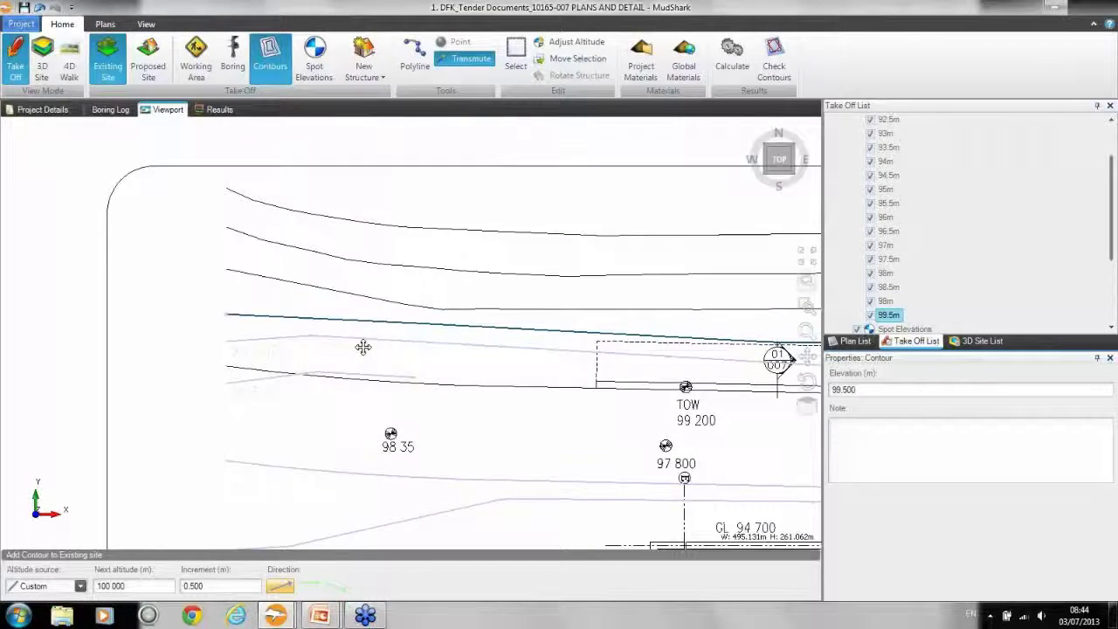
scroll(367, 323, down, 2)
scroll(400, 344, down, 3)
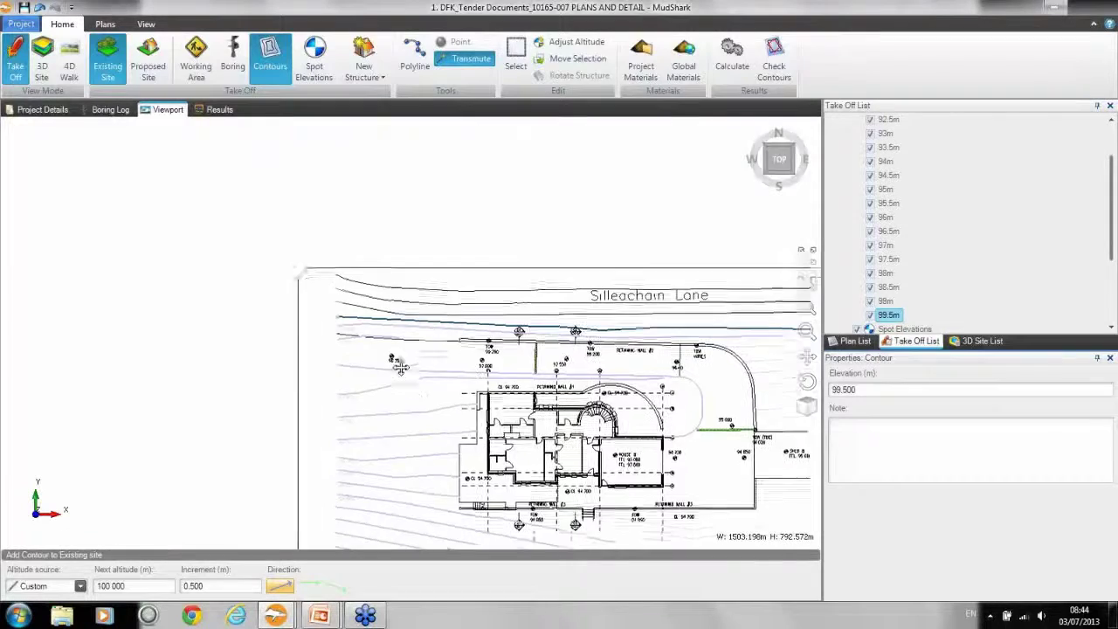
scroll(1108, 251, up, 2)
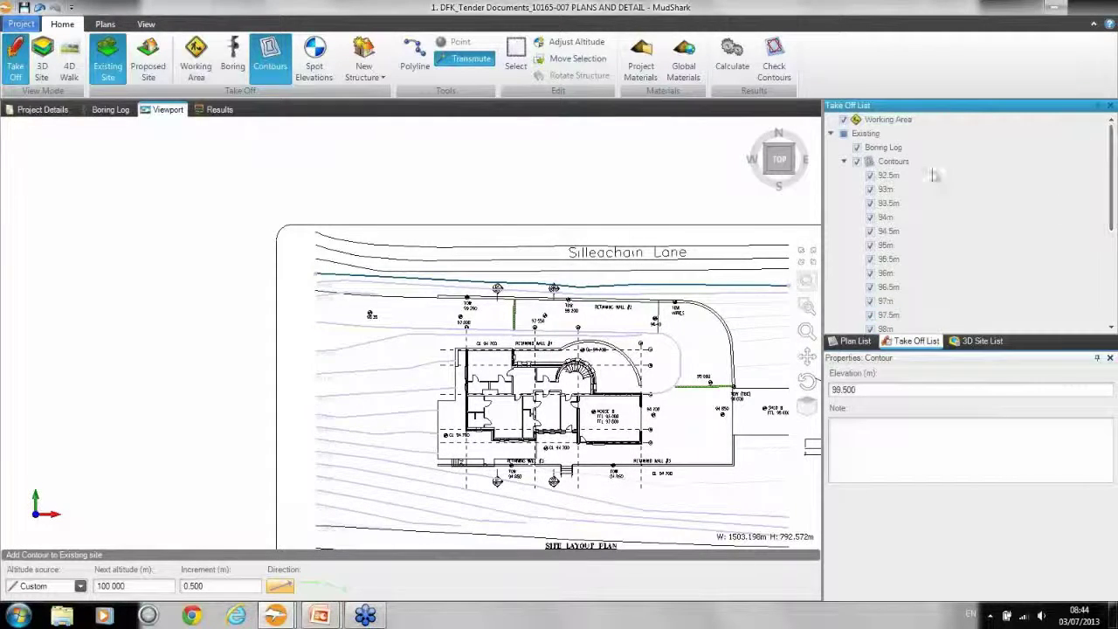
click(896, 162)
middle_drag(614, 327, 600, 284)
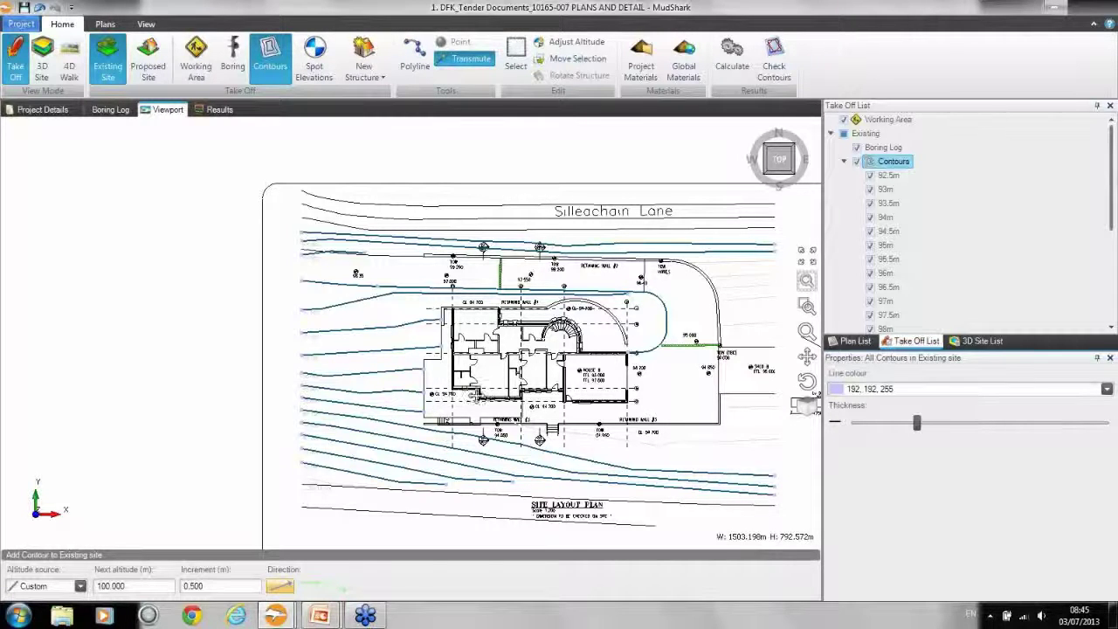
middle_drag(479, 398, 413, 349)
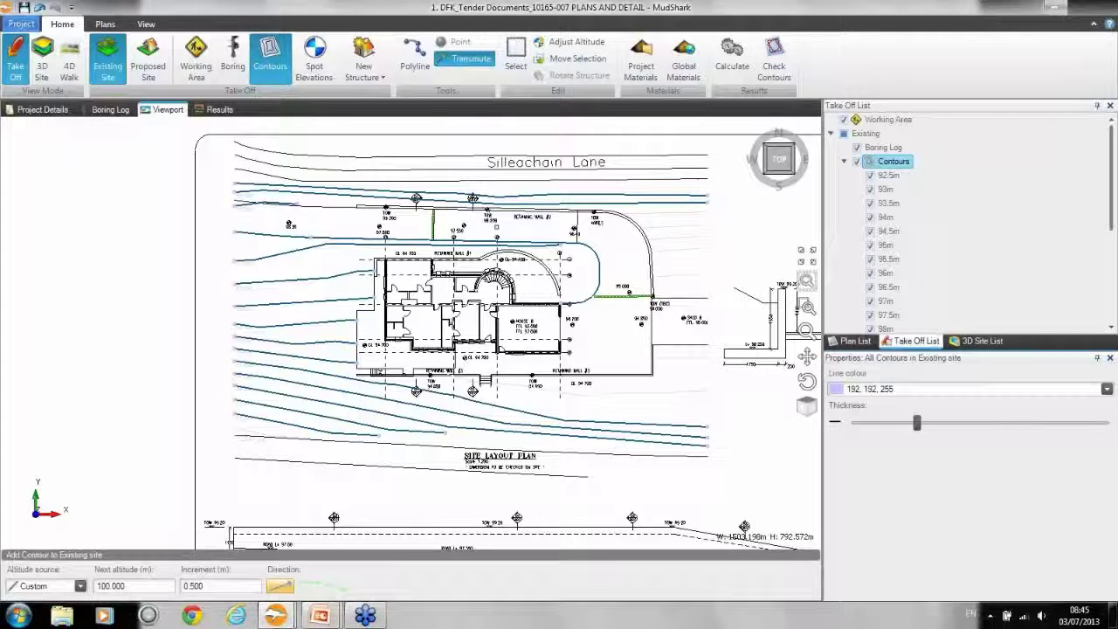
Switch to the Sub Divide.dwg project and highlight its existing contours and the 25 m spot elevation
mouse_move(283, 615)
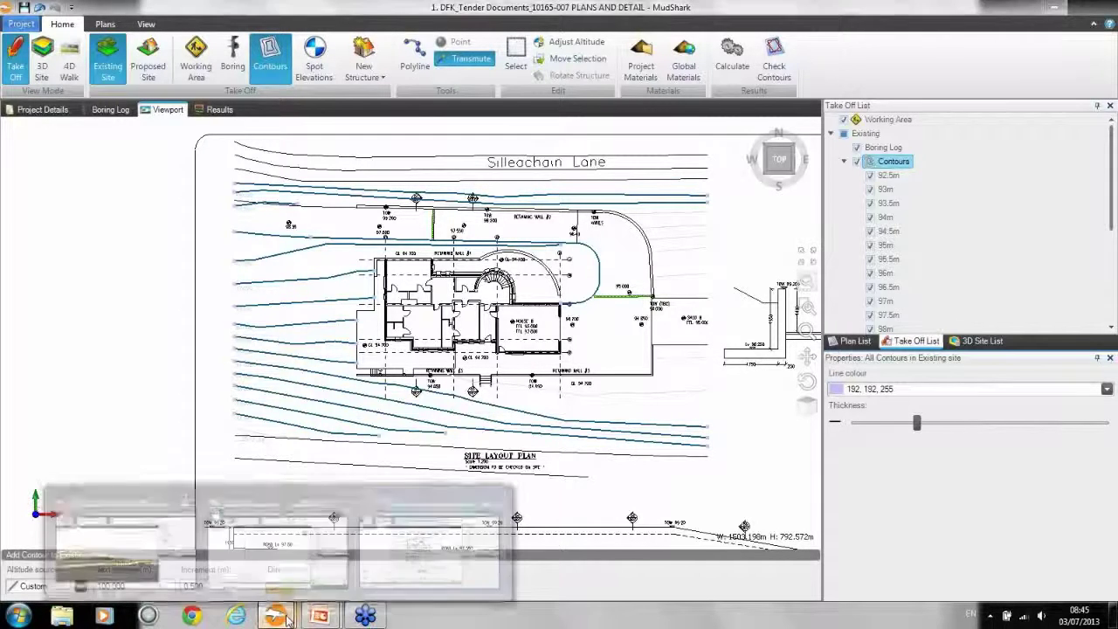
click(307, 548)
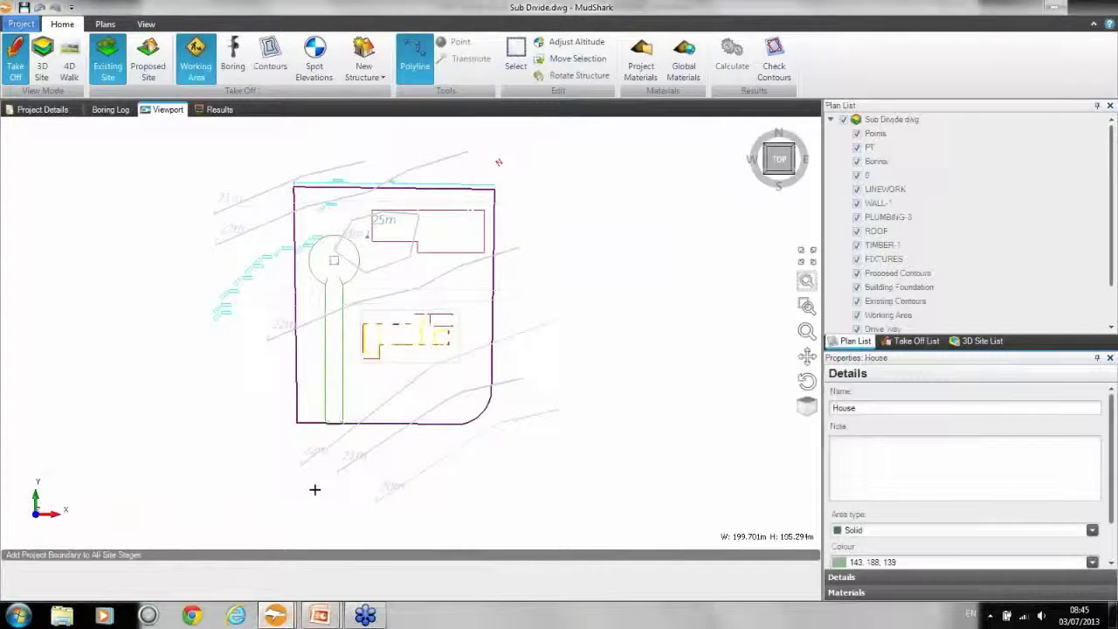
click(913, 341)
click(893, 163)
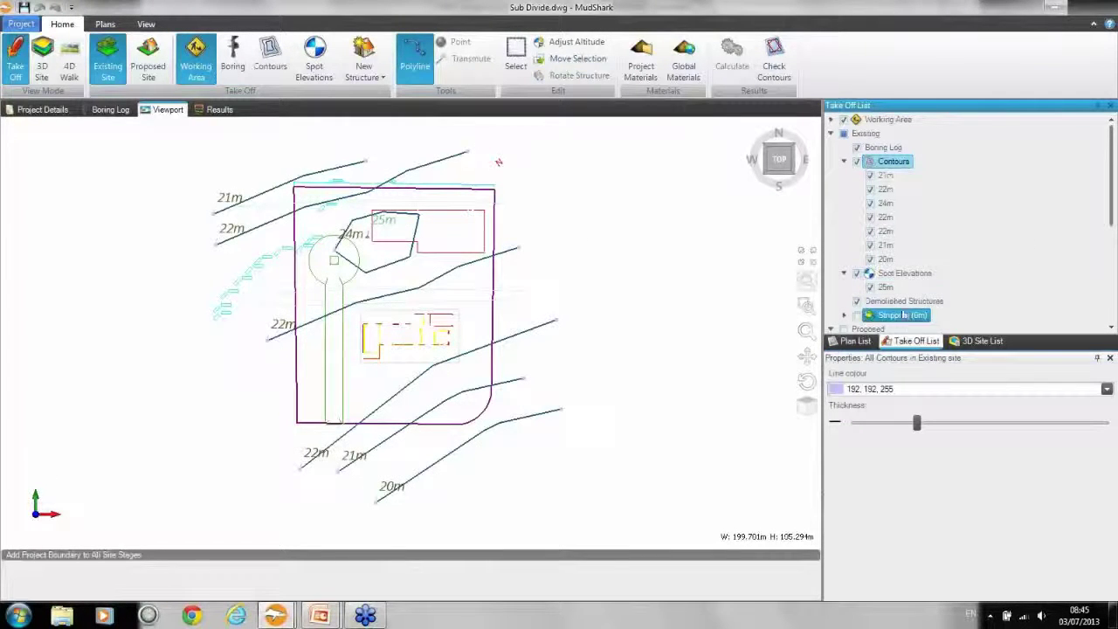
click(886, 286)
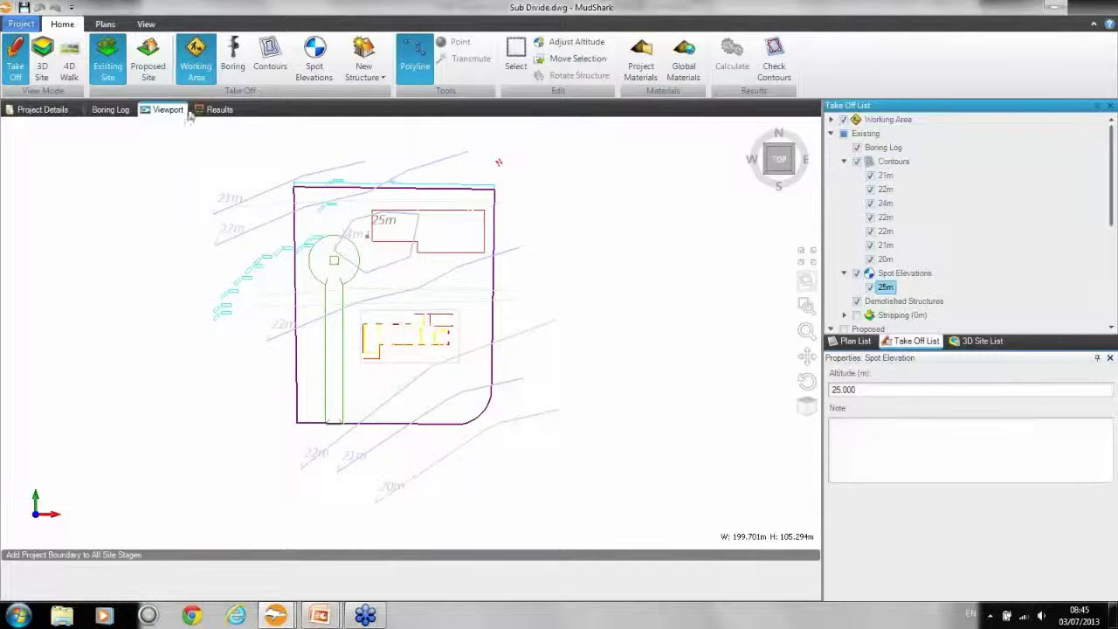
Review the ground materials in the boring log and the Ground Layer Materials cut and fill results
click(111, 110)
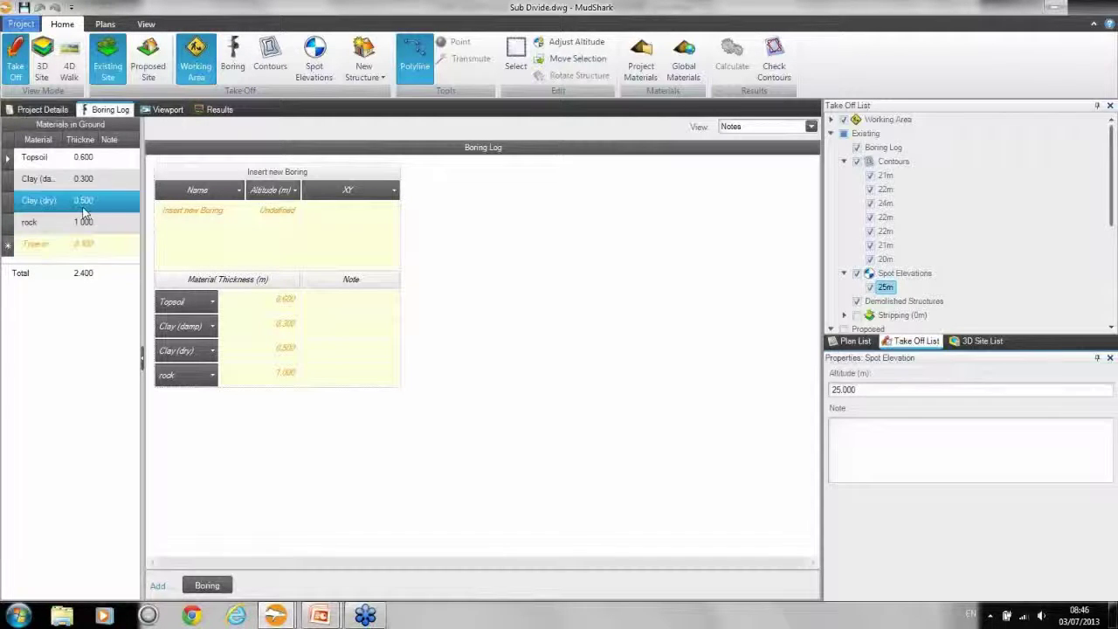
click(162, 113)
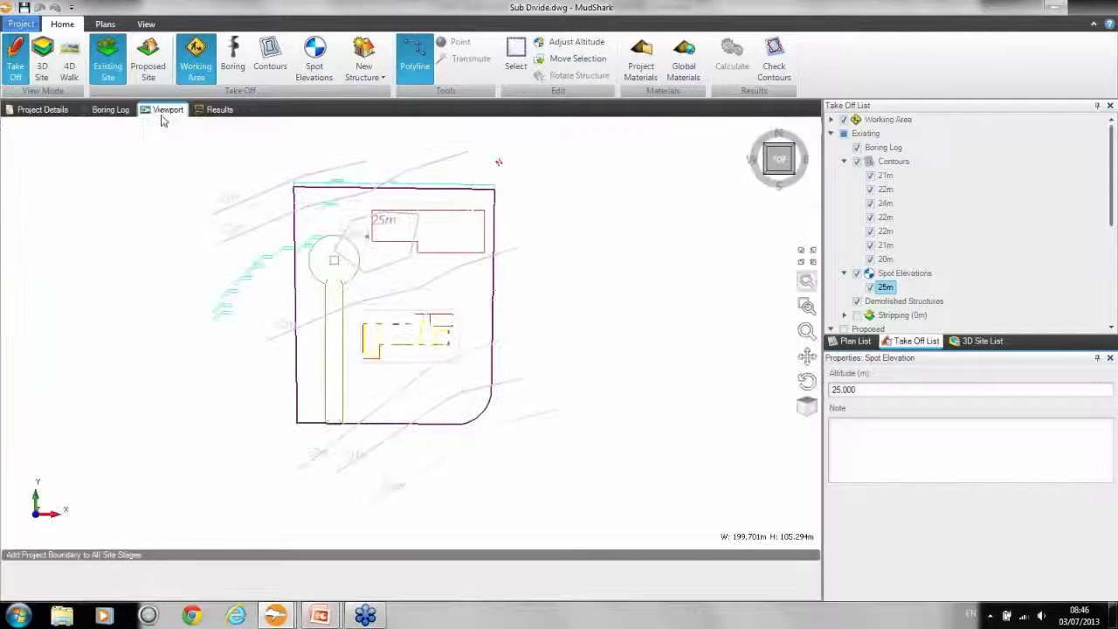
click(233, 63)
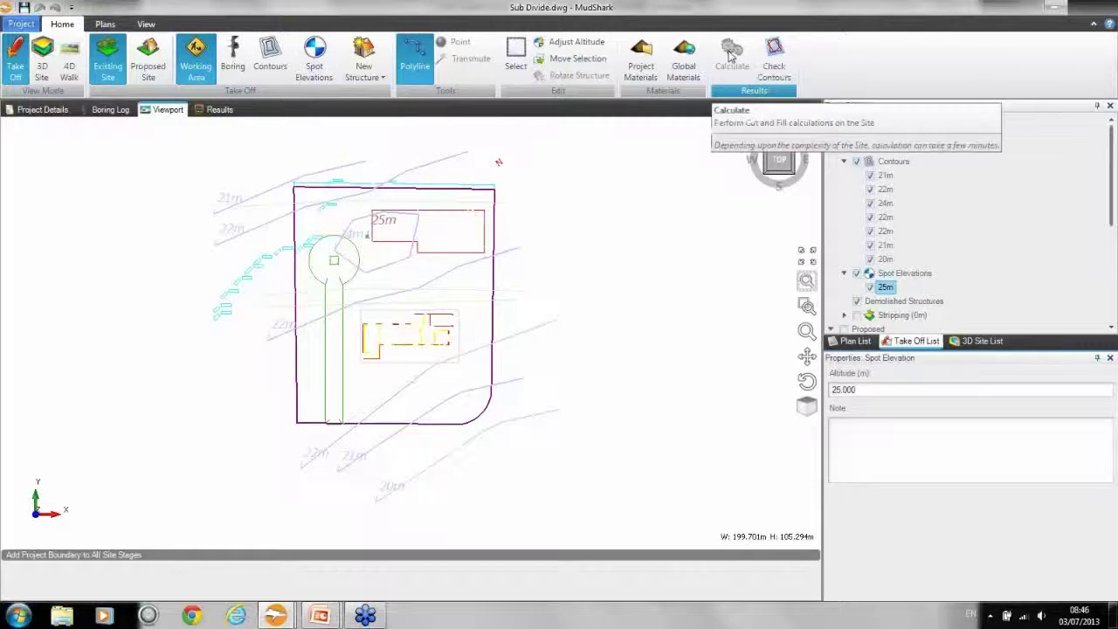
click(223, 111)
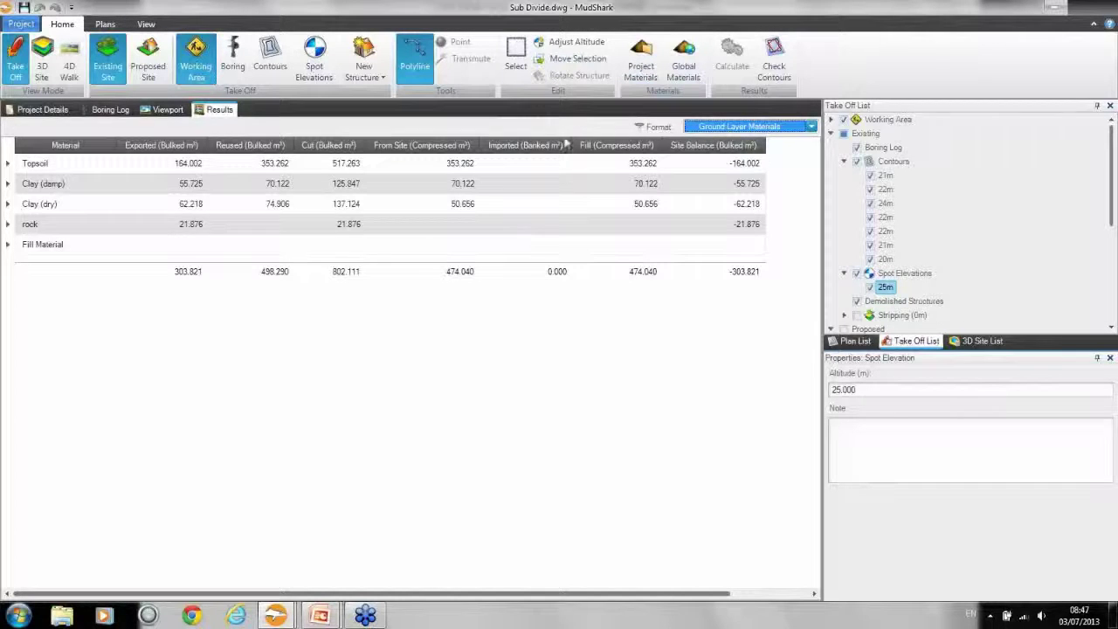
click(358, 223)
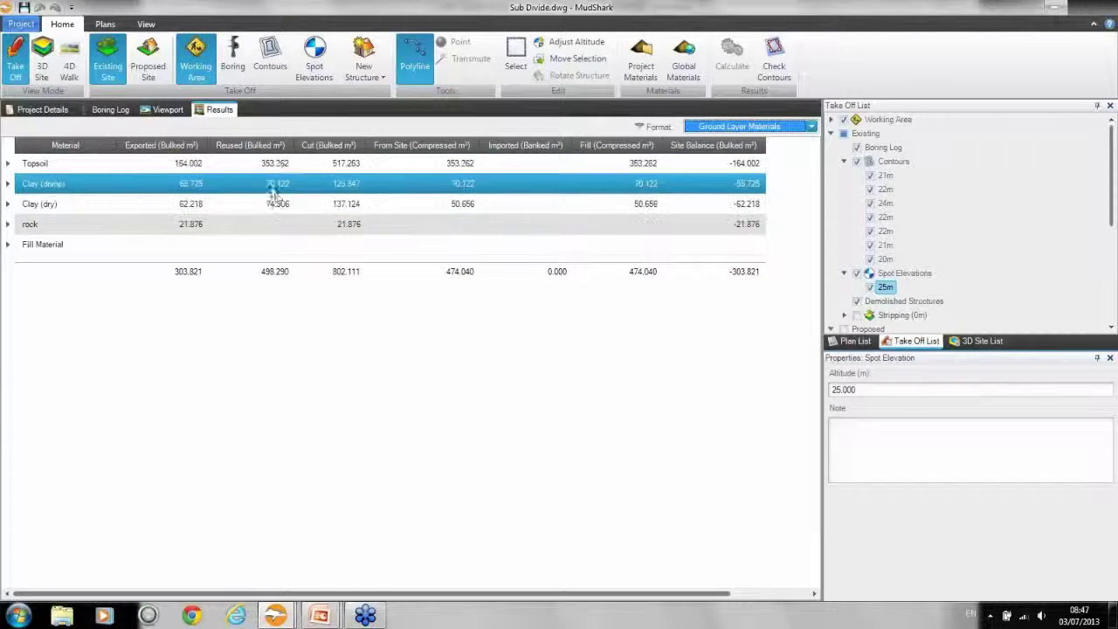
Open the project materials and examine the stripping waste and cut waste percentages
click(642, 54)
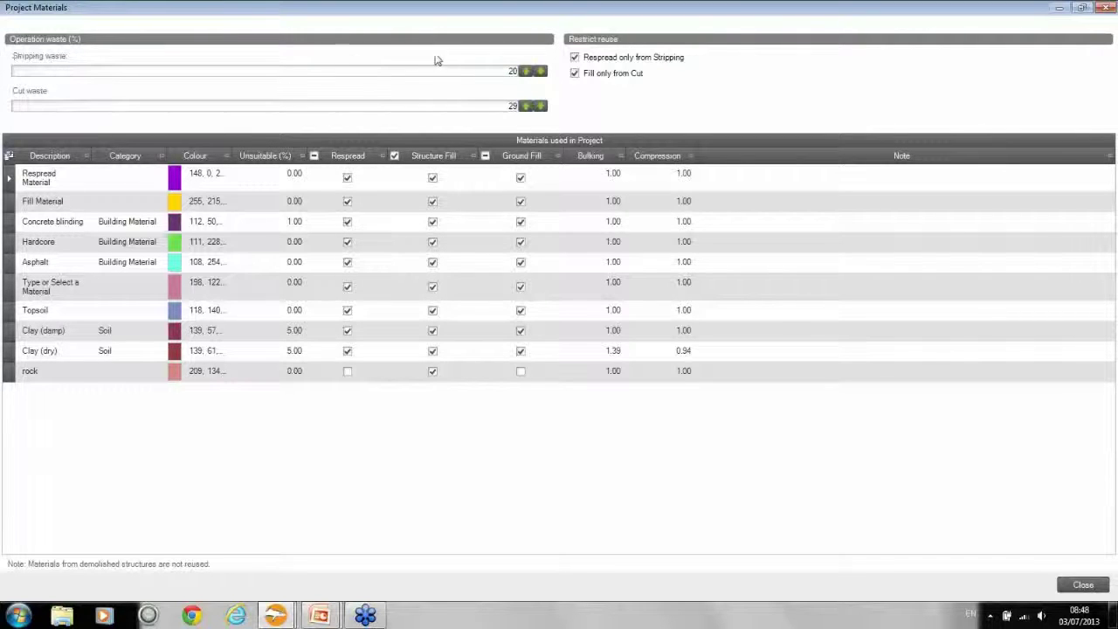
double_click(503, 75)
double_click(480, 109)
double_click(479, 72)
double_click(476, 106)
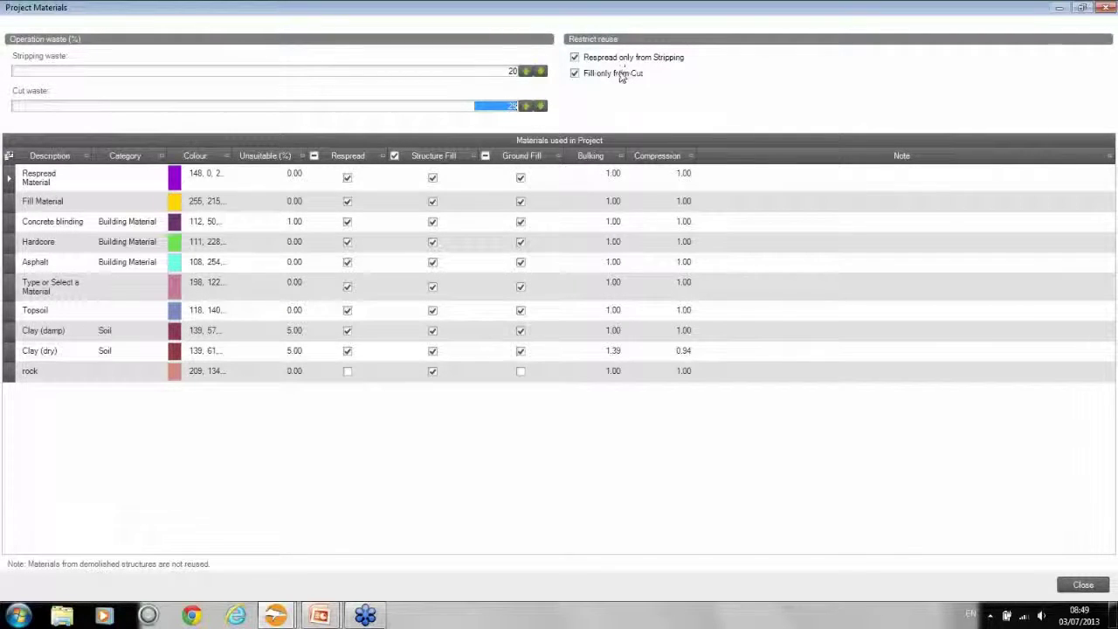
Turn off both reuse restrictions, Fill only from Cut and Respread only from Stripping
mouse_move(613, 82)
click(574, 73)
click(575, 58)
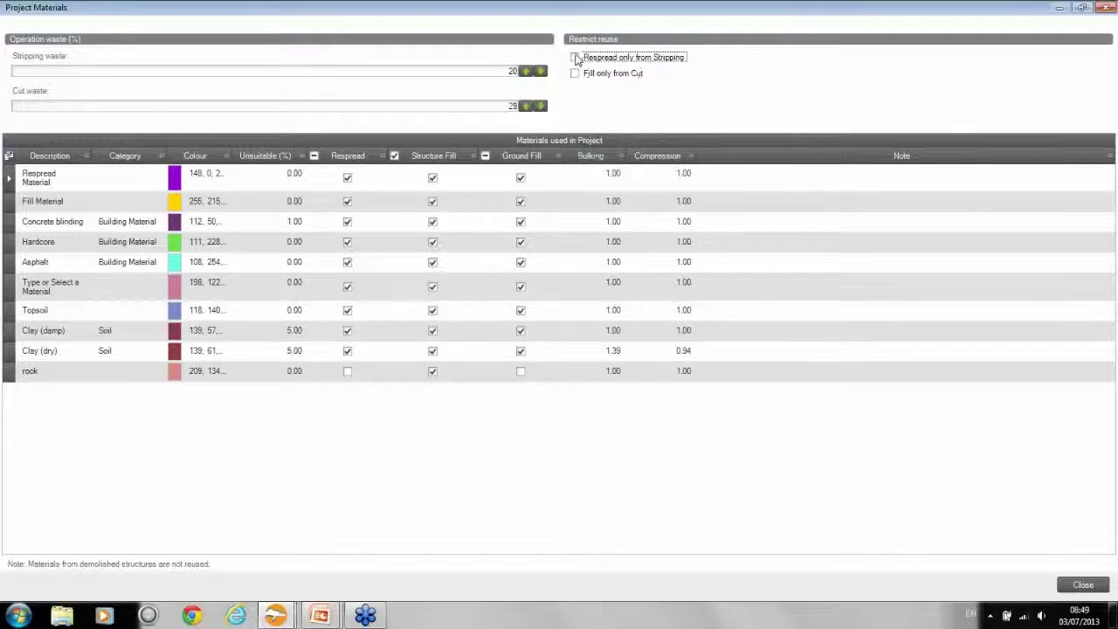
Restore both reuse restrictions, Respread only from Stripping and Fill only from Cut, and turn off Structure Fill for all materials
click(574, 74)
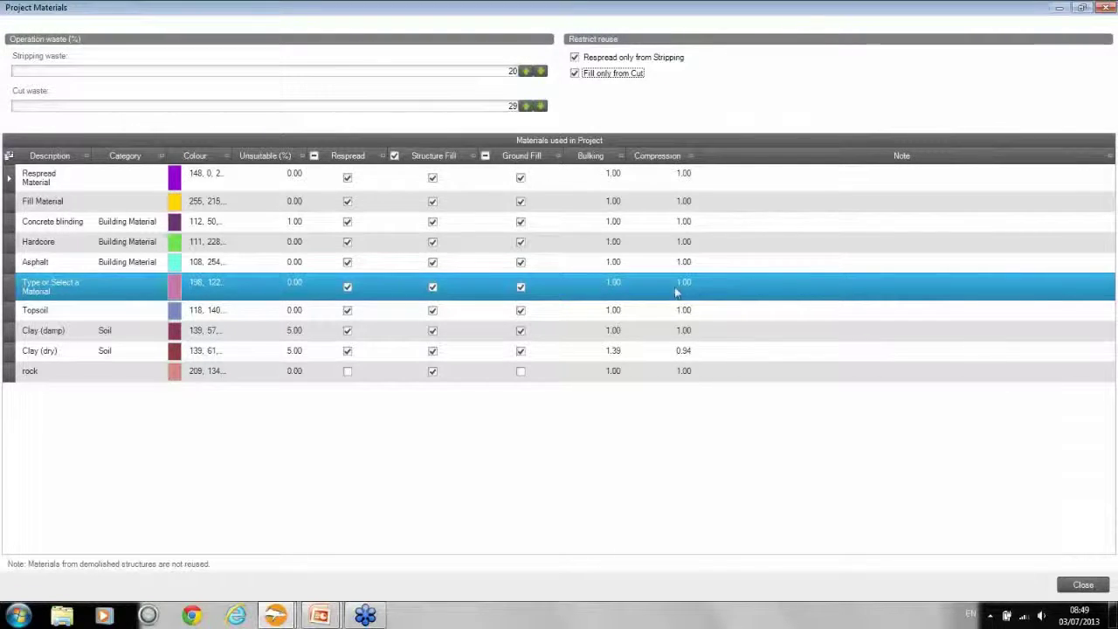
click(564, 262)
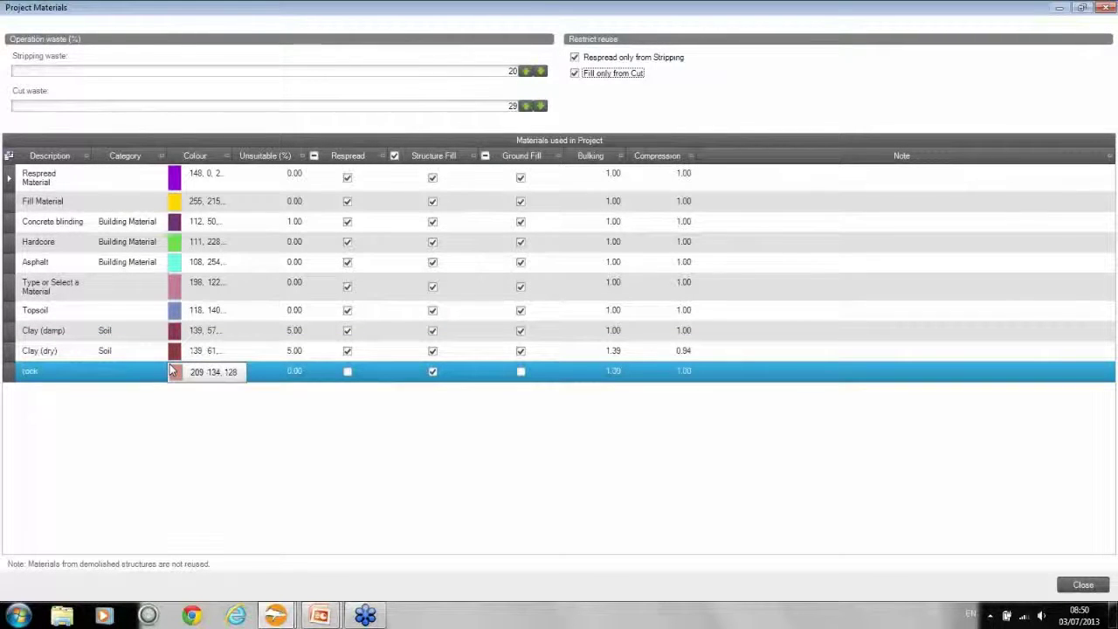
click(394, 157)
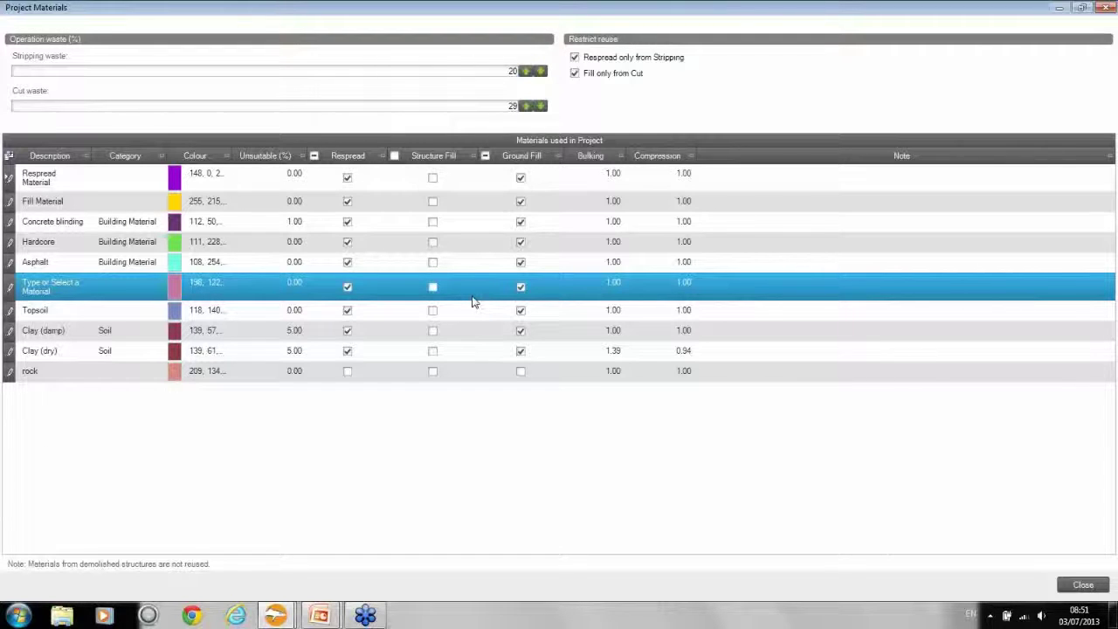
Examine the unsuitable percentages, reuse options and bulking factors of the individual project materials
click(459, 263)
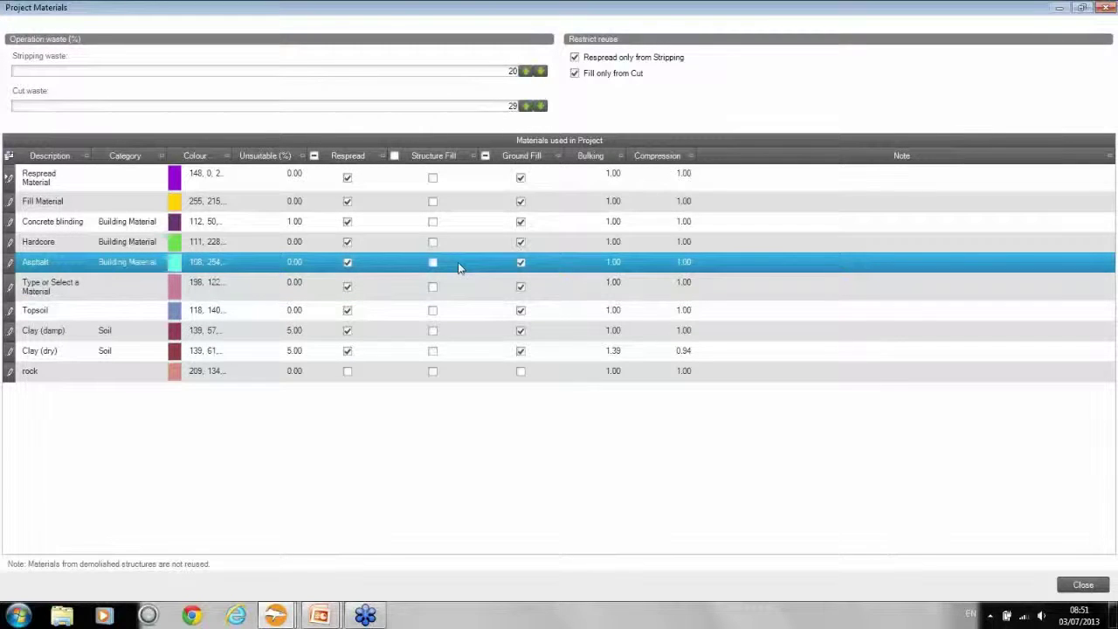
click(381, 249)
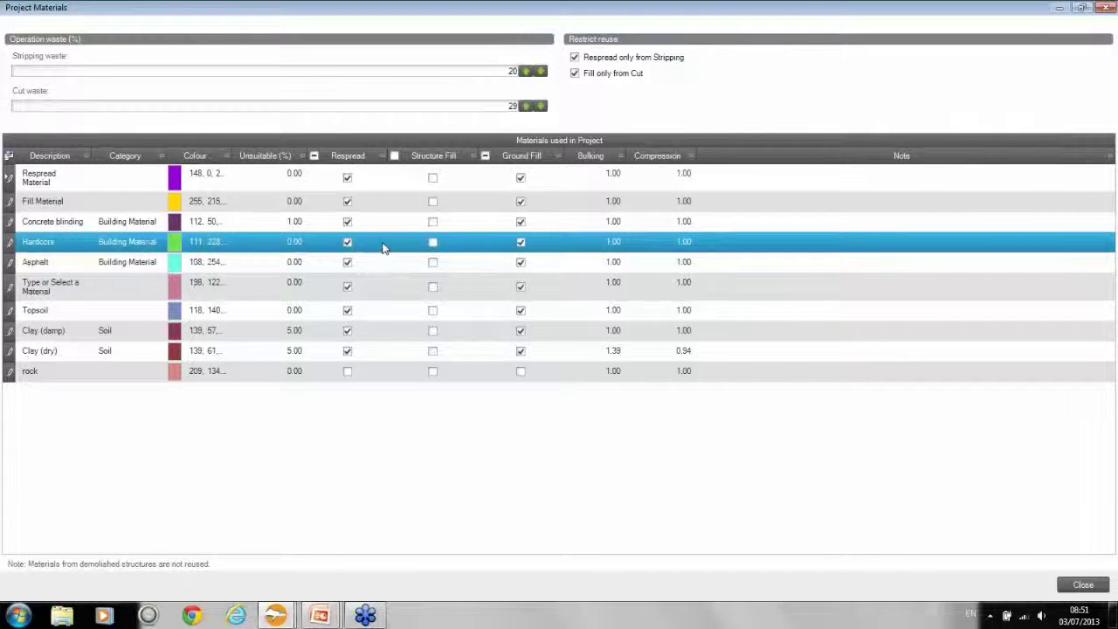
click(250, 201)
click(250, 181)
click(258, 311)
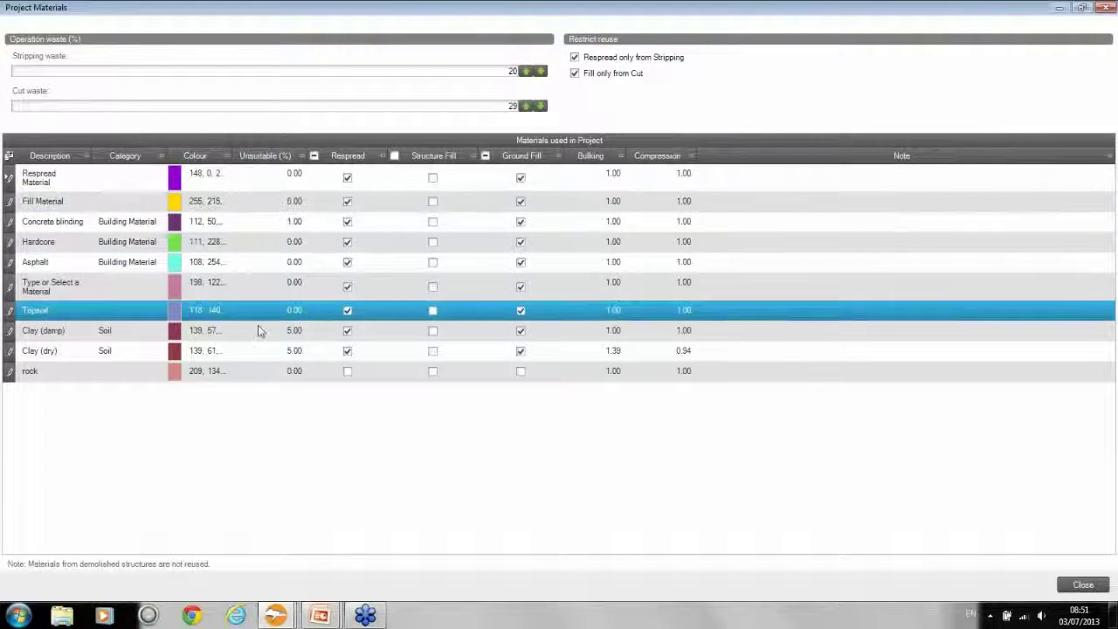
click(257, 350)
click(597, 179)
click(55, 372)
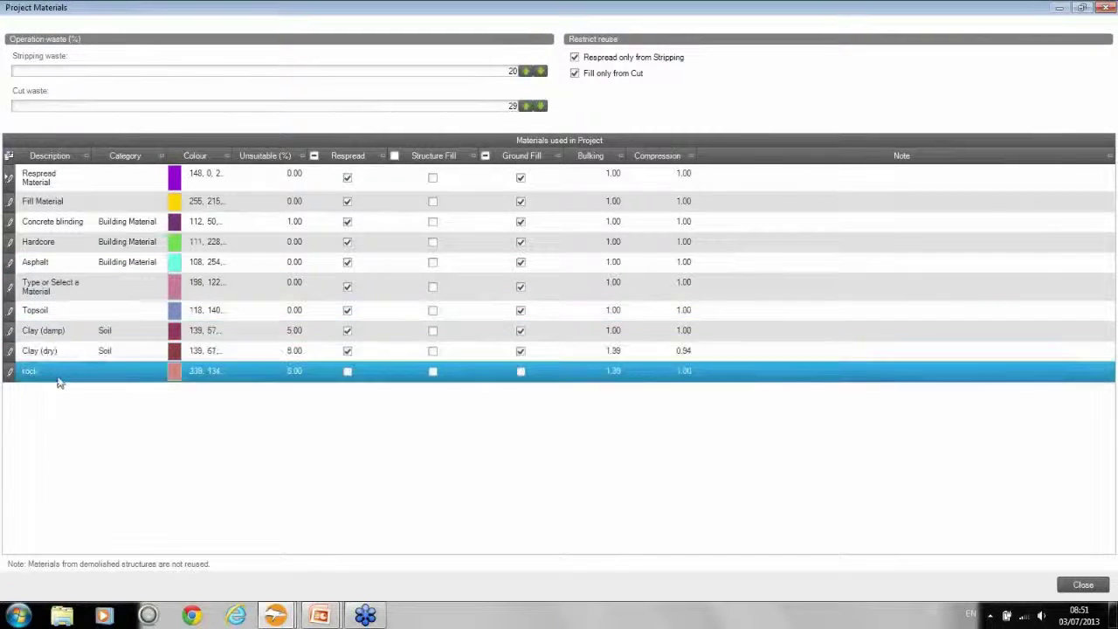
click(96, 350)
Set the unsuitable percentage of Clay (damp) to 100 and allow this material for Structure Fill
click(247, 335)
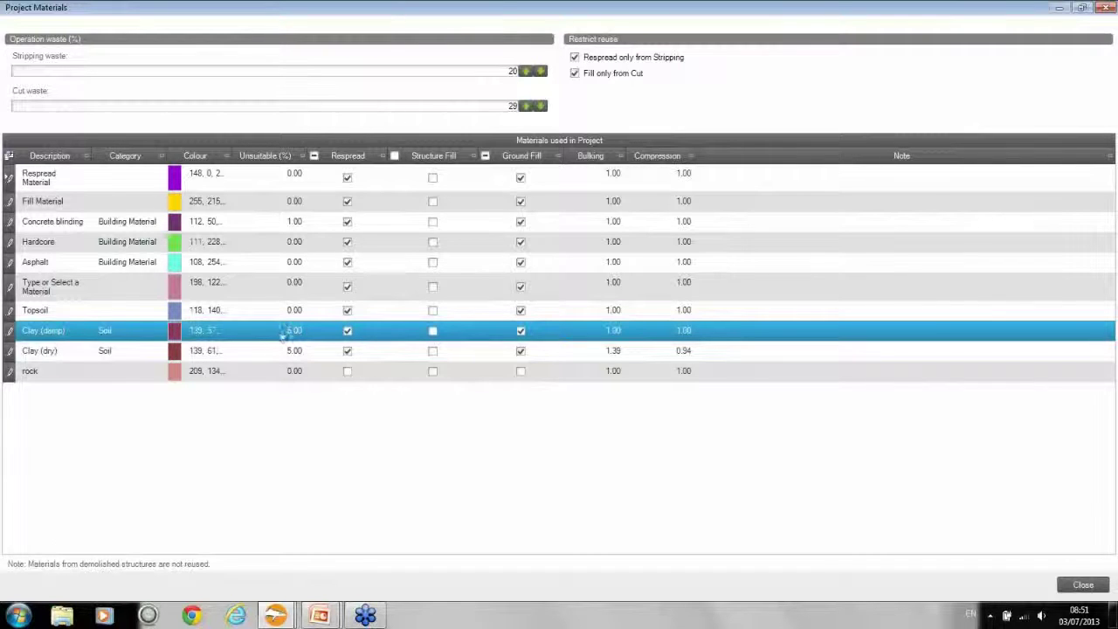
text(5)
key(Return)
click(454, 350)
click(34, 314)
click(35, 329)
click(290, 330)
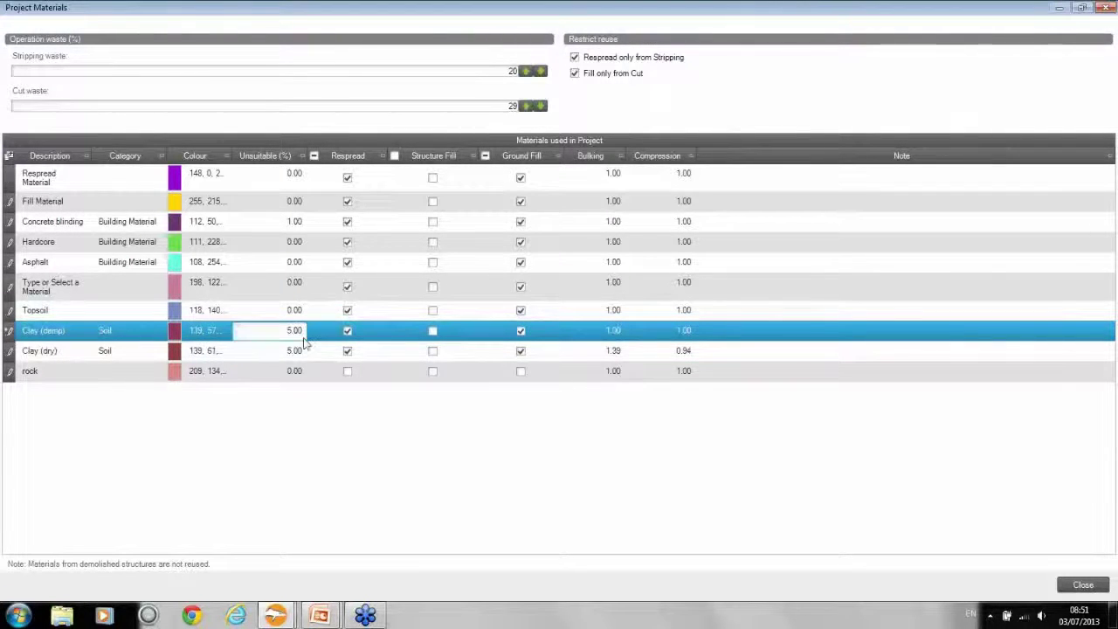
click(340, 350)
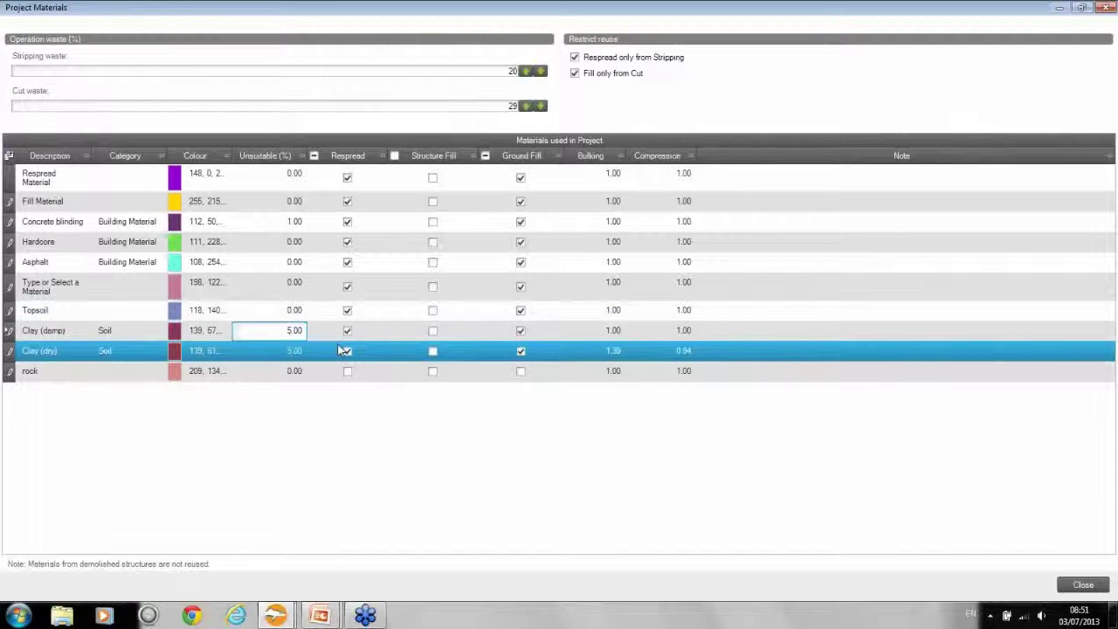
text(10)
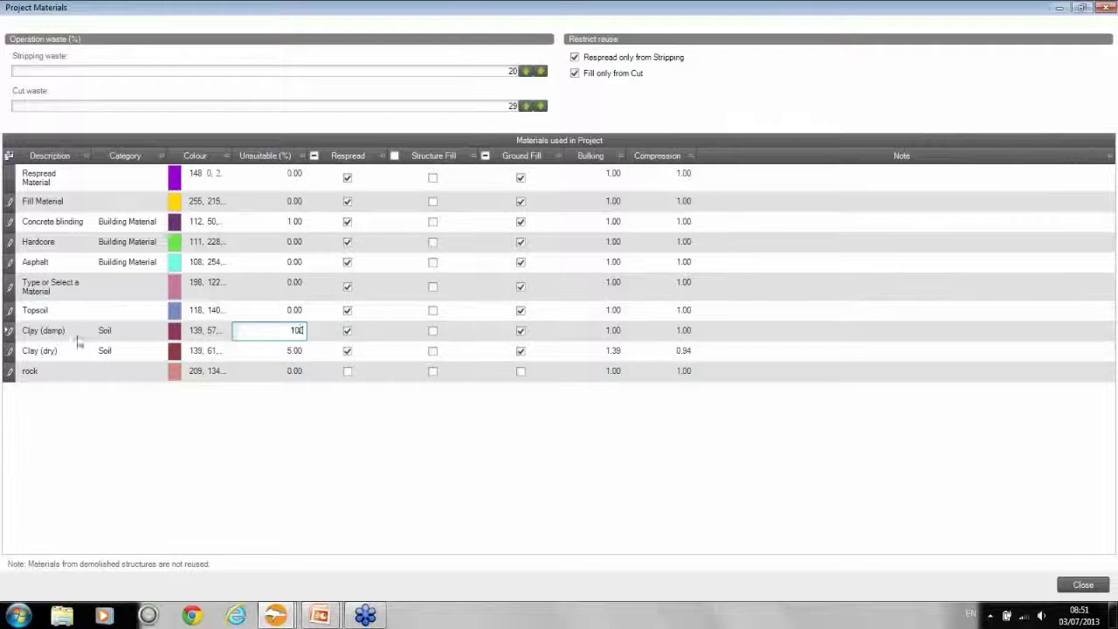
click(390, 334)
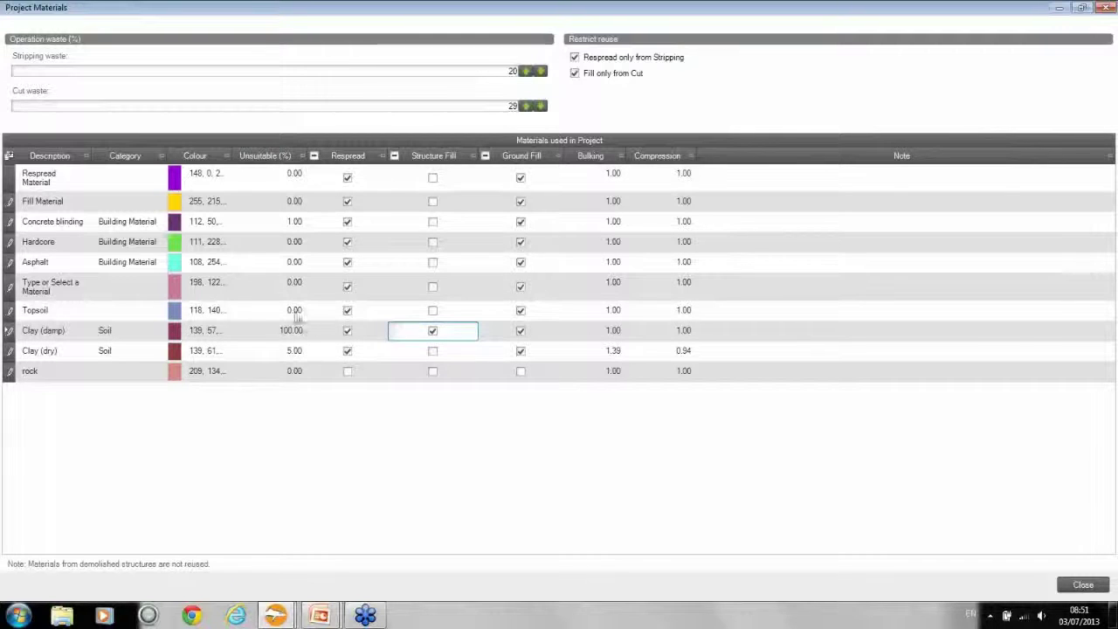
click(214, 330)
Allow rock for Ground Fill, close the project materials and recalculate the results
click(521, 373)
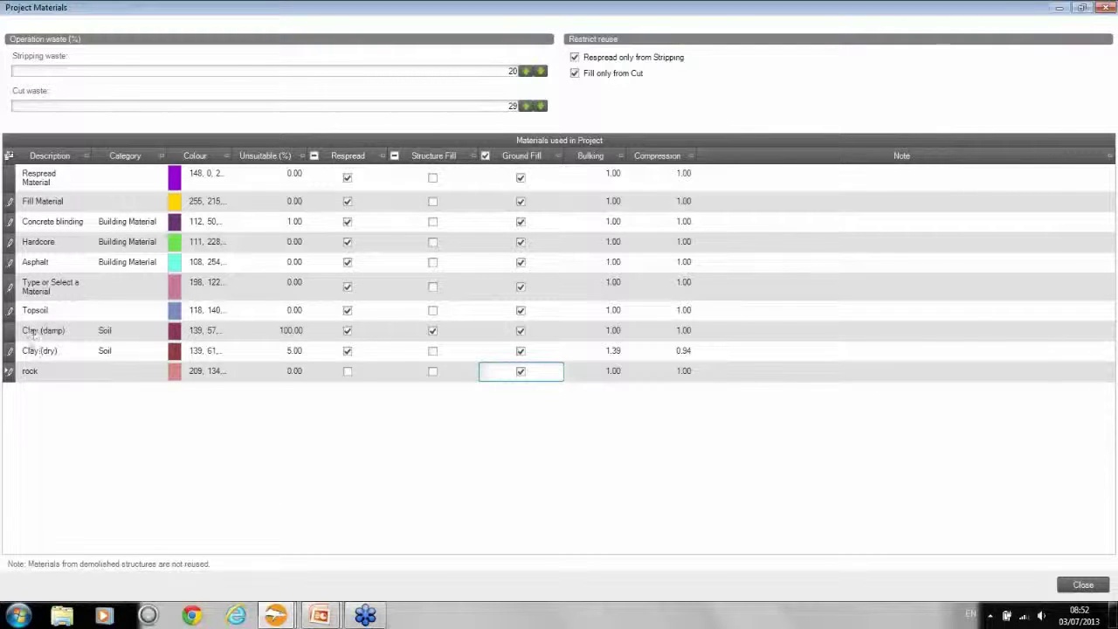
click(1085, 585)
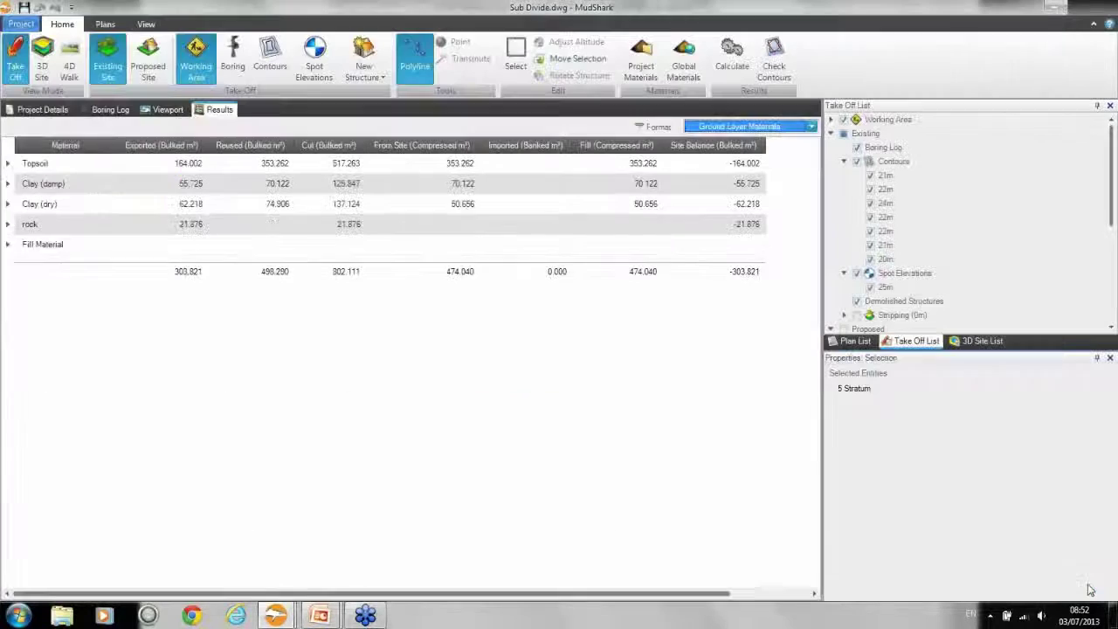
click(732, 54)
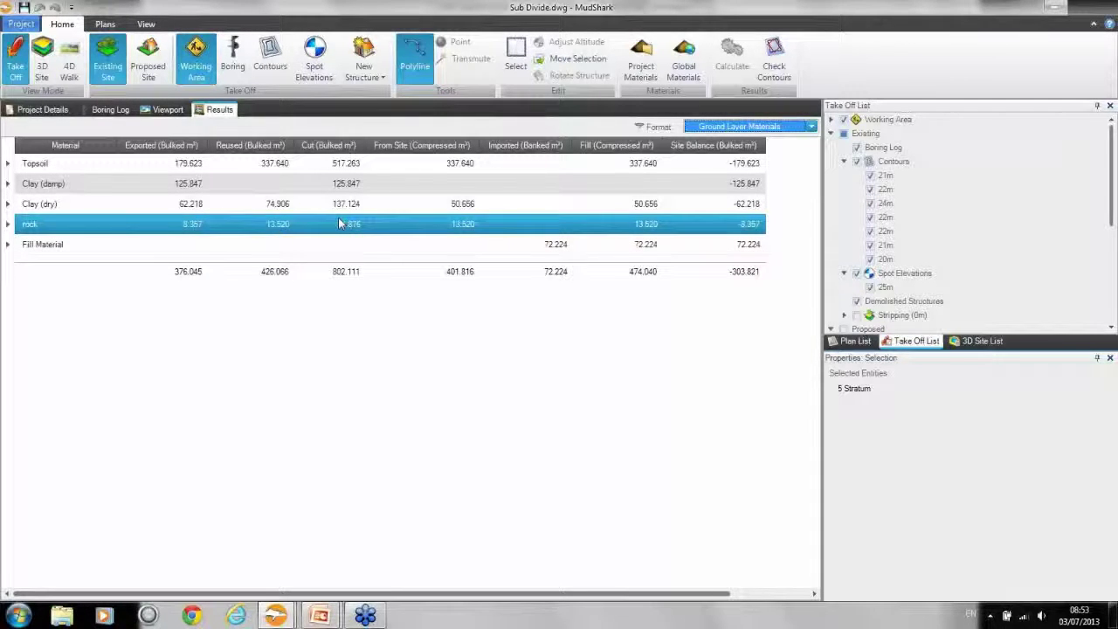
Examine the strata breakdown for rock and the materials of the Open Ground Fill under All Strata Operations
click(7, 224)
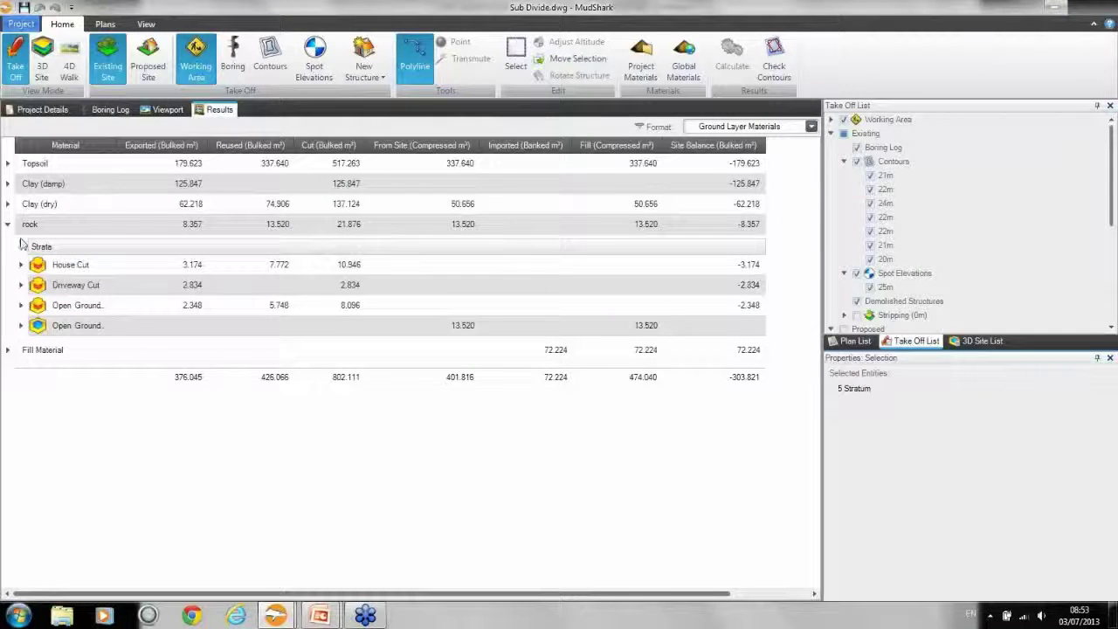
click(811, 127)
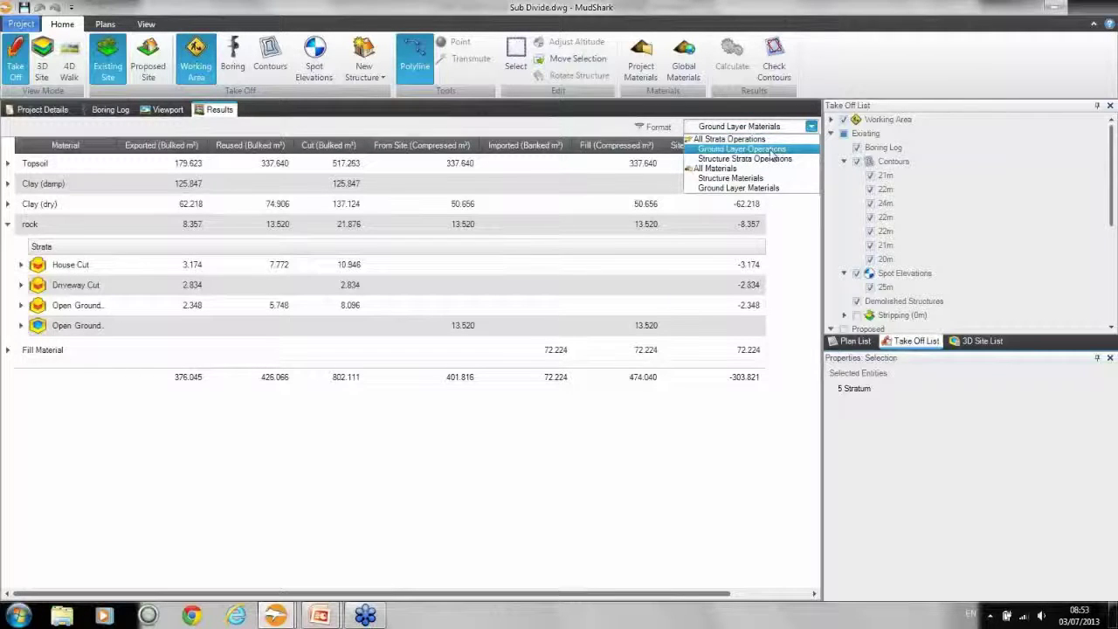
click(732, 139)
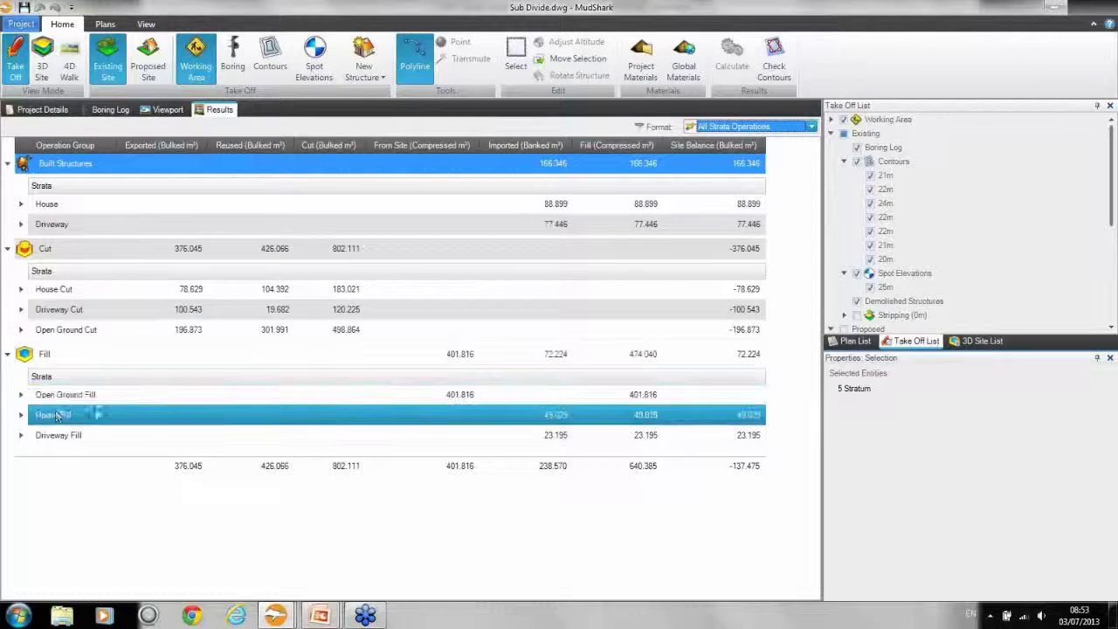
click(21, 396)
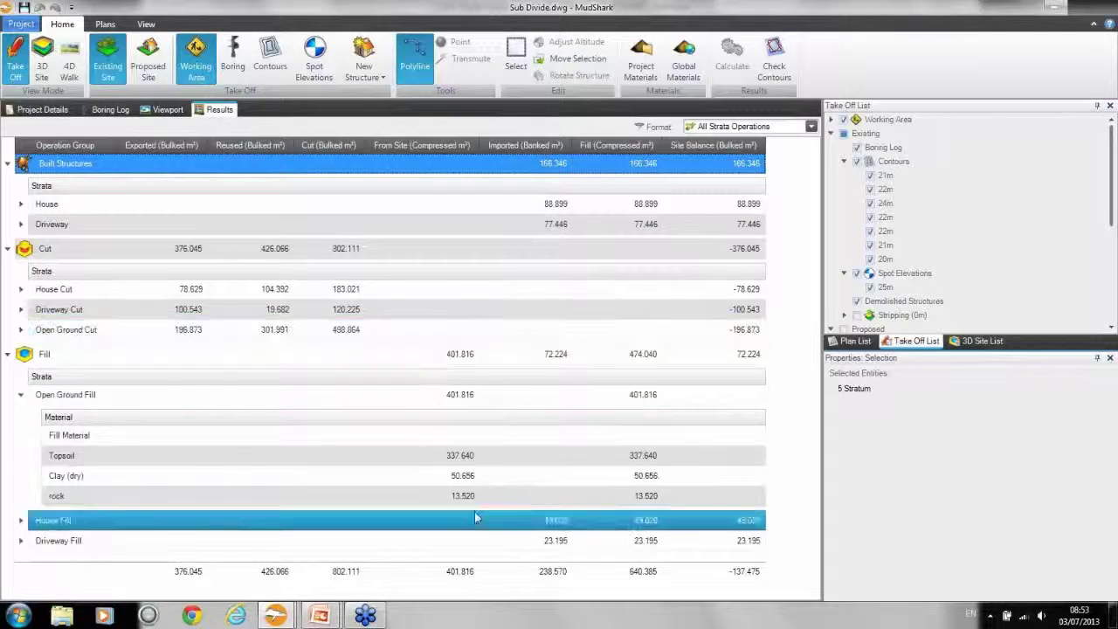
Display the proposed site as a 3D model in the viewport
click(166, 111)
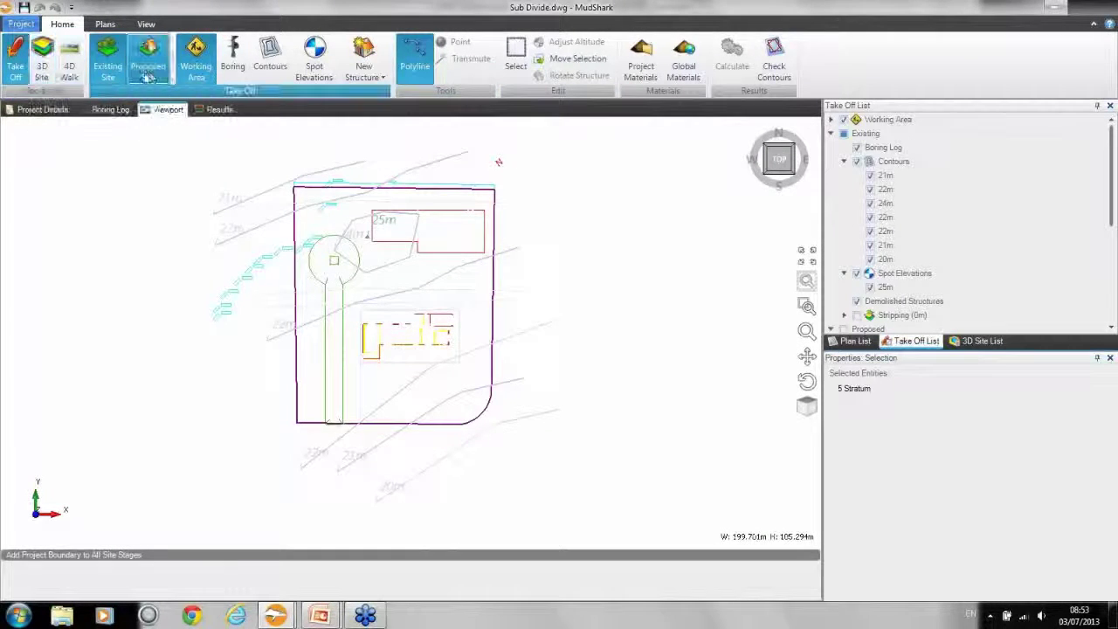
click(148, 75)
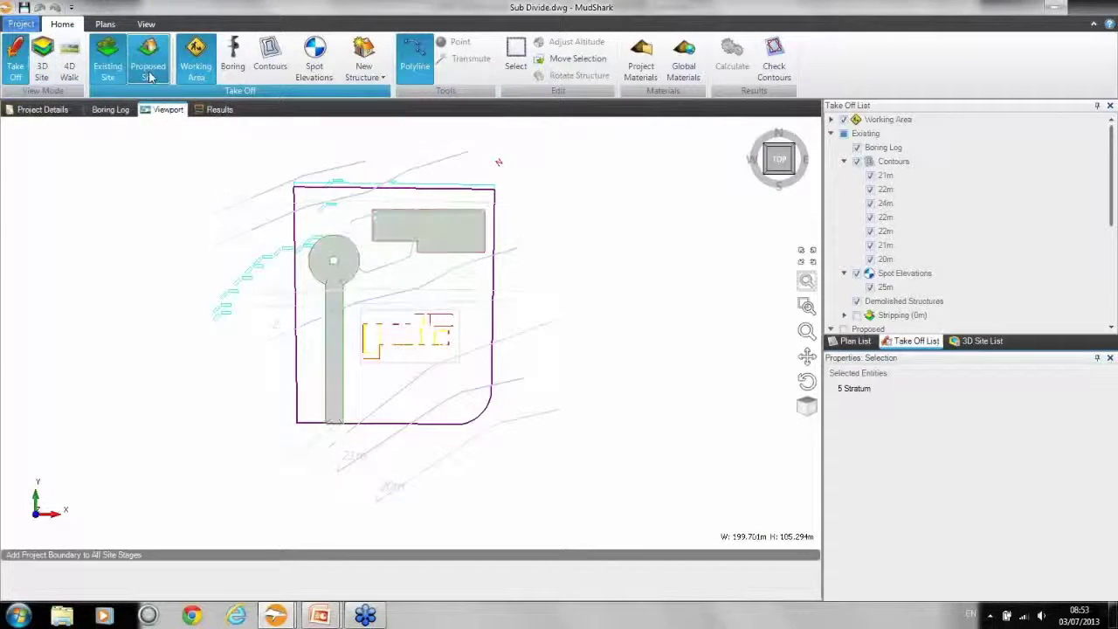
click(41, 65)
scroll(456, 301, up, 2)
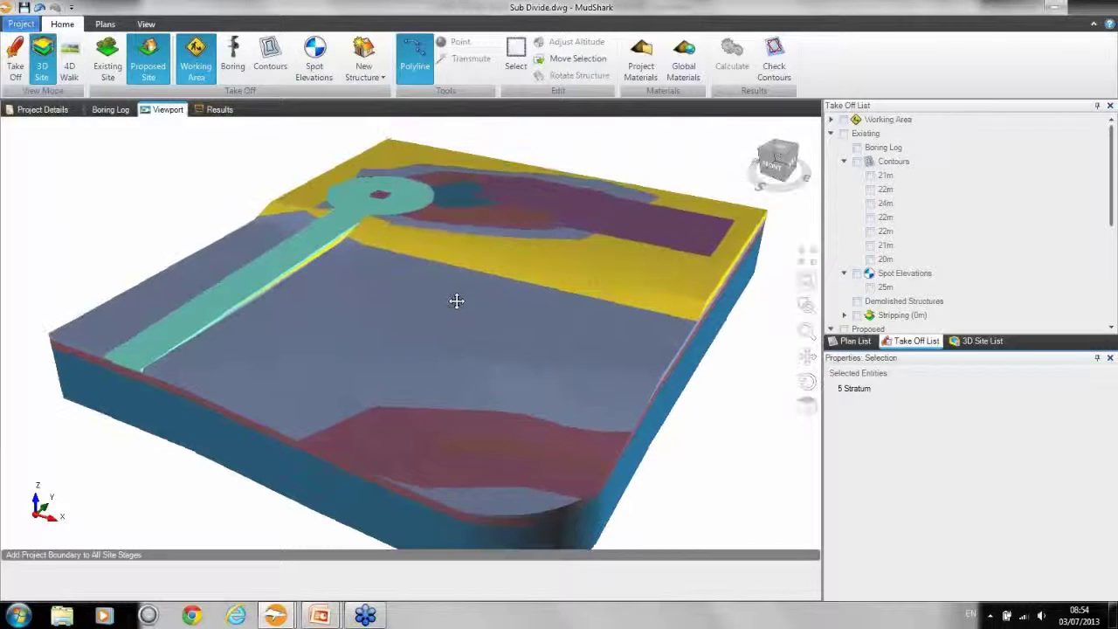
Hide all proposed layers in the 3D model except Open Ground Fill and Remainder
click(980, 341)
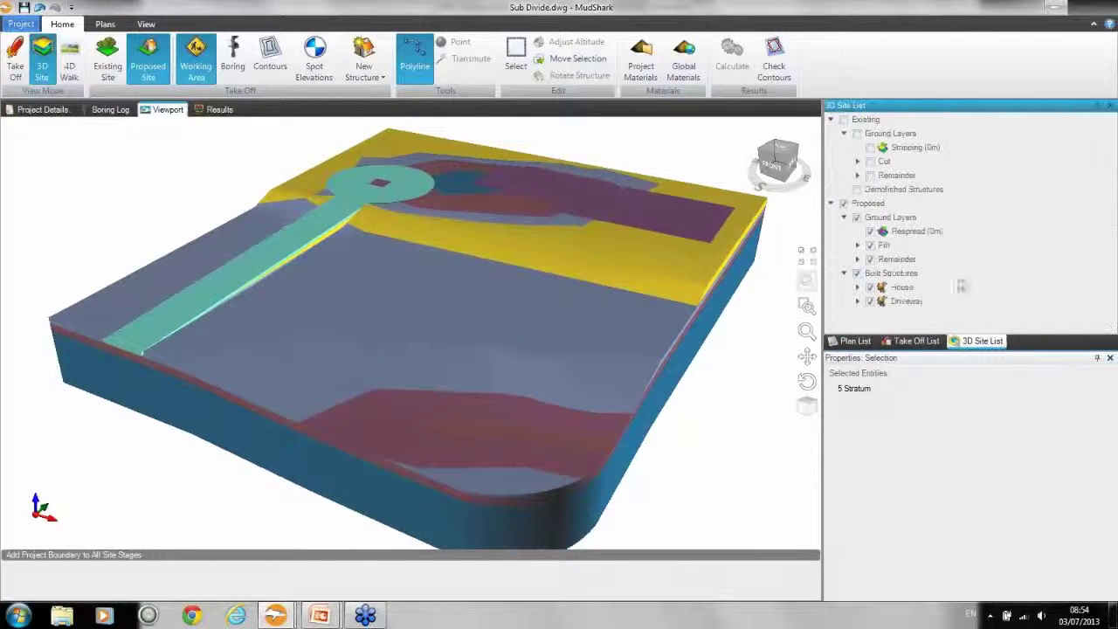
click(858, 245)
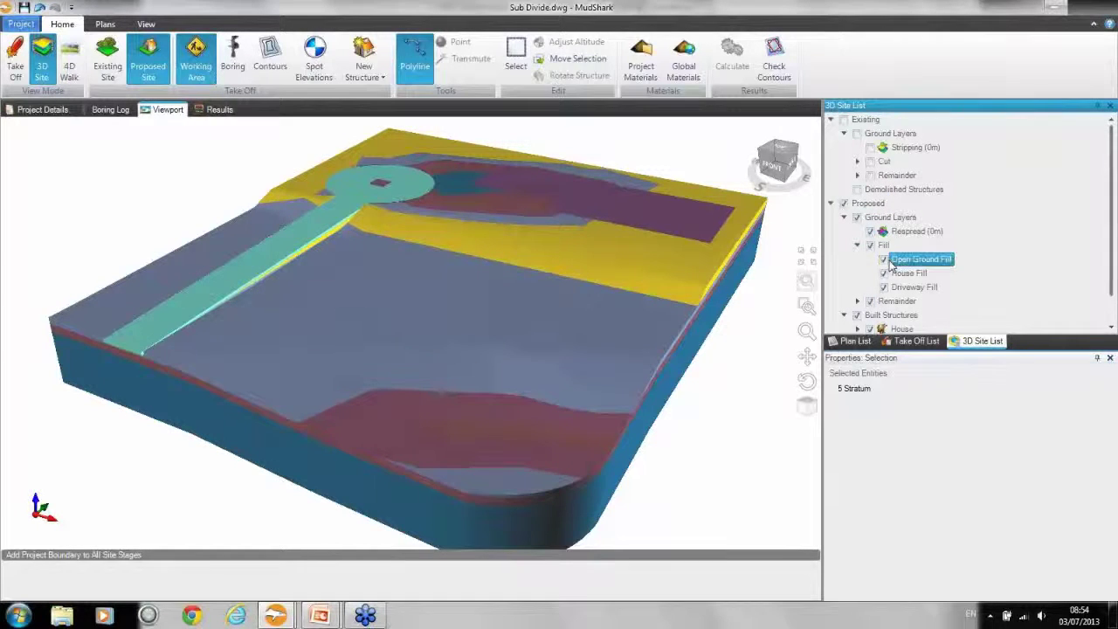
click(857, 218)
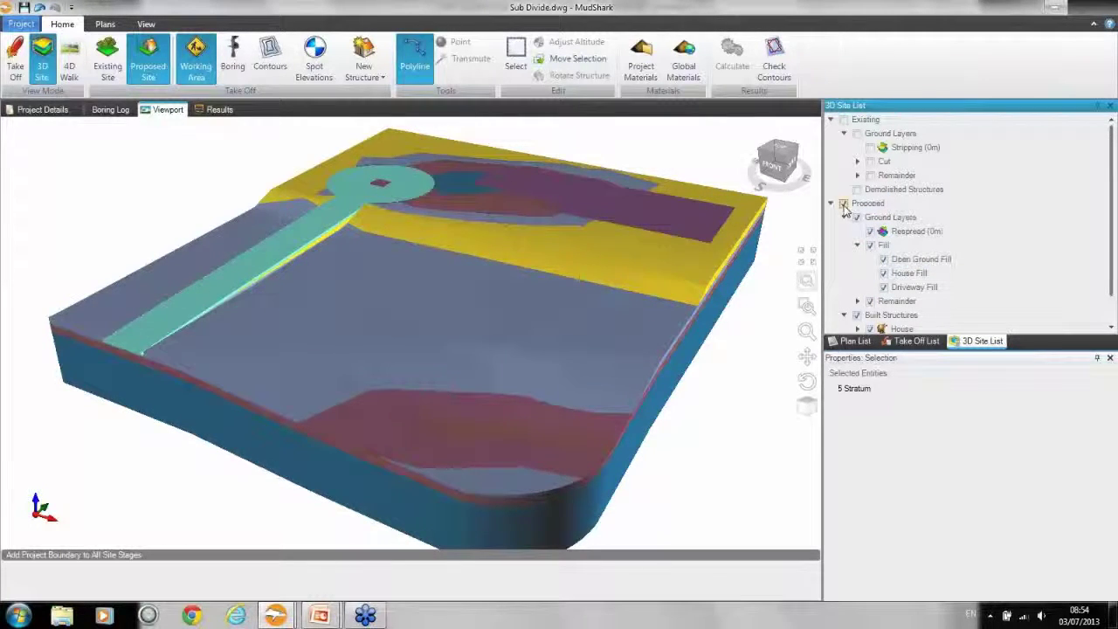
click(884, 261)
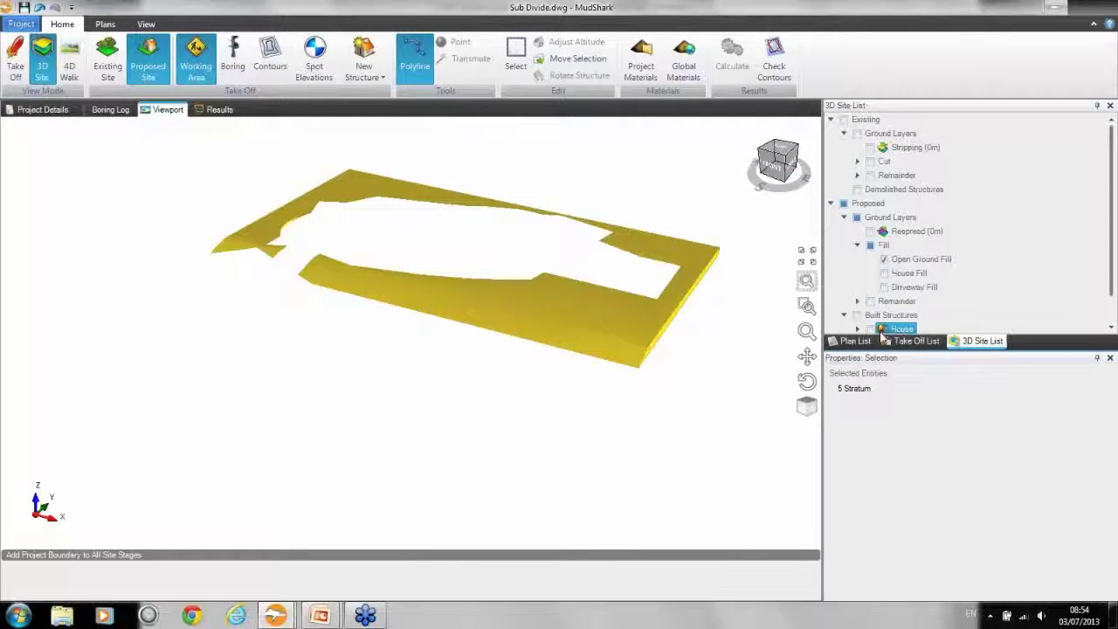
click(870, 301)
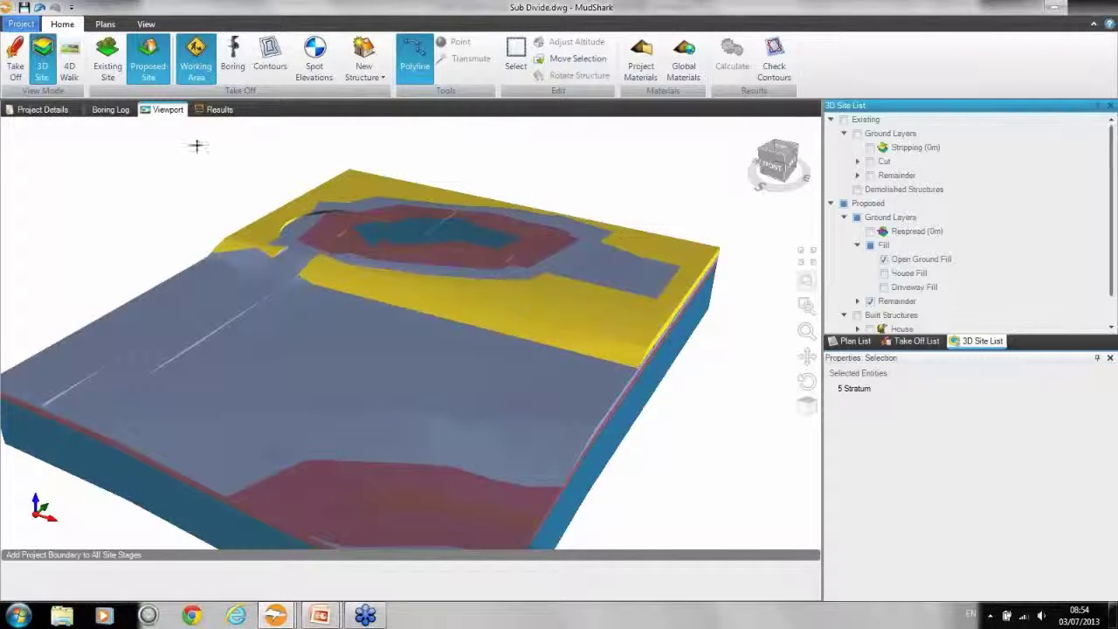
Return to the All Strata Operations results and dismiss the system performance notification
click(220, 110)
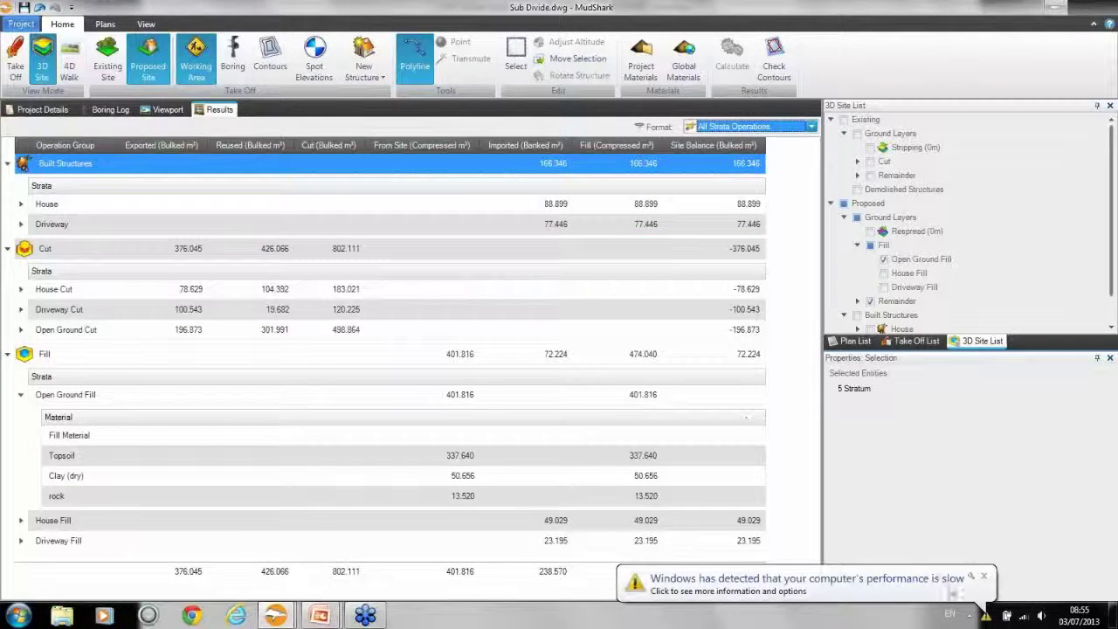
click(985, 579)
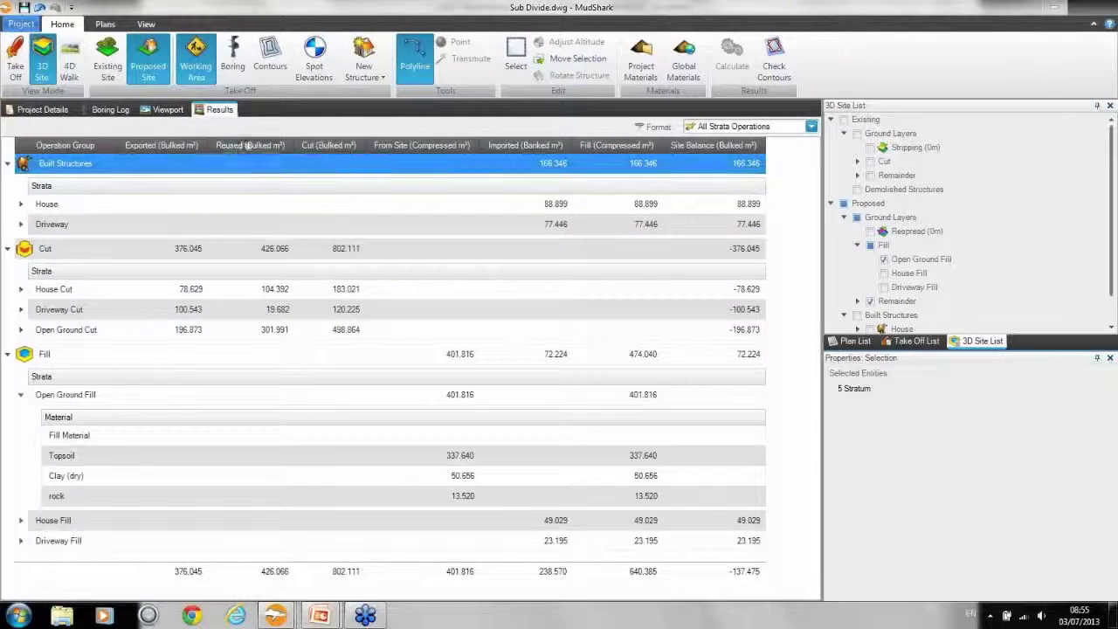
Switch to the MudShark 4D Walkthrough project and show its proposed site in 3D
mouse_move(277, 618)
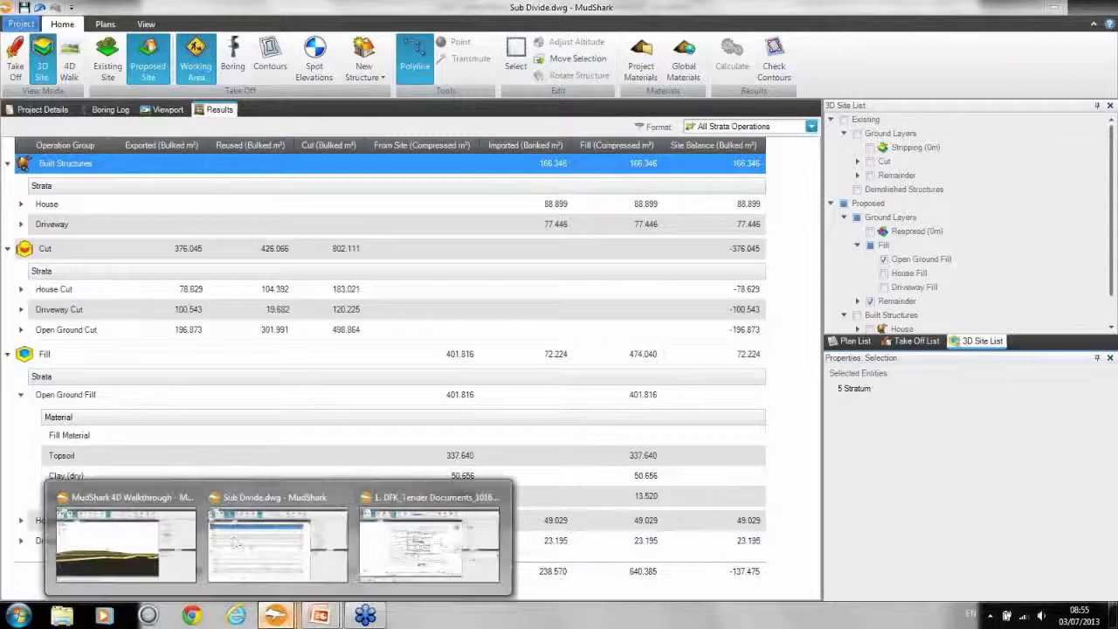
click(125, 544)
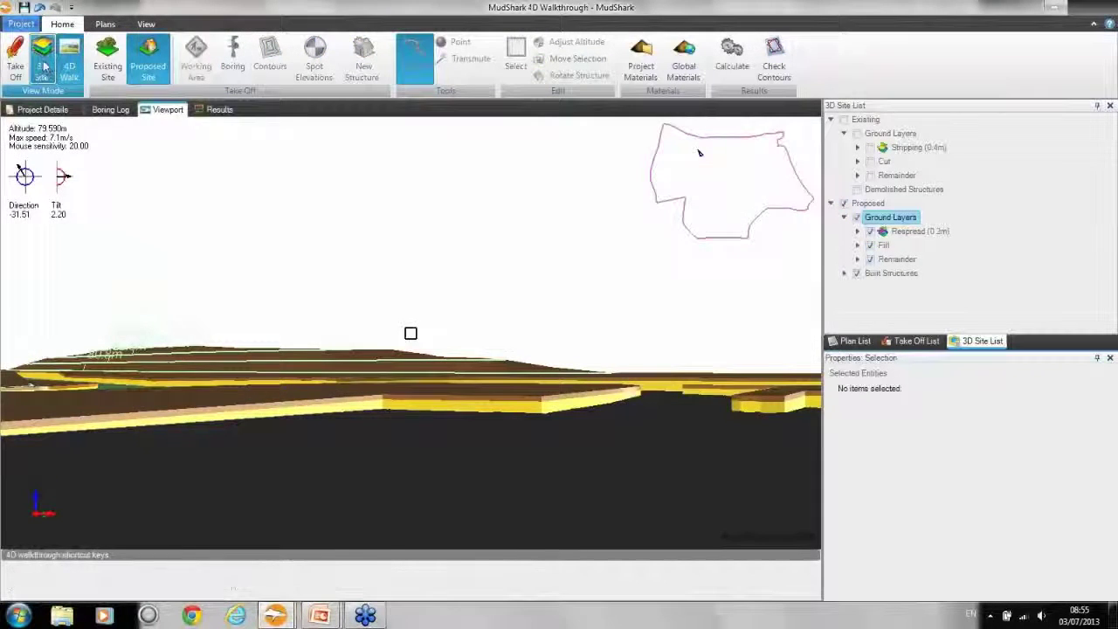
click(43, 65)
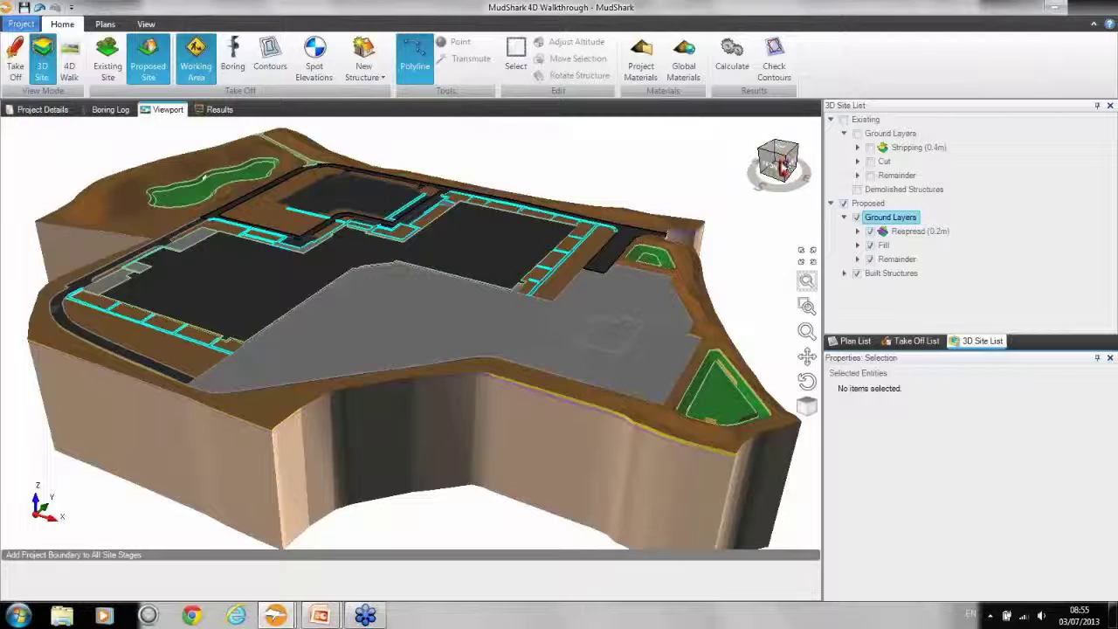
Inspect the 3D site model from the side and at an angle, ending with a view straight from above
click(785, 157)
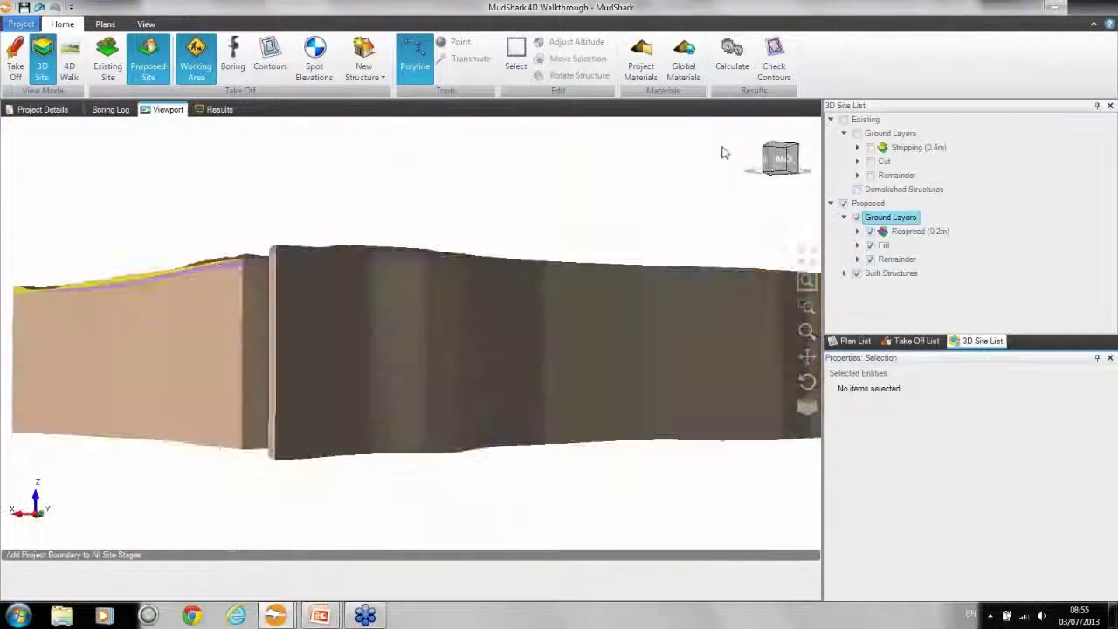
drag(723, 152, 801, 164)
mouse_move(801, 164)
middle_down()
mouse_move(775, 182)
mouse_move(636, 166)
mouse_move(628, 155)
mouse_move(608, 164)
mouse_move(790, 152)
middle_up()
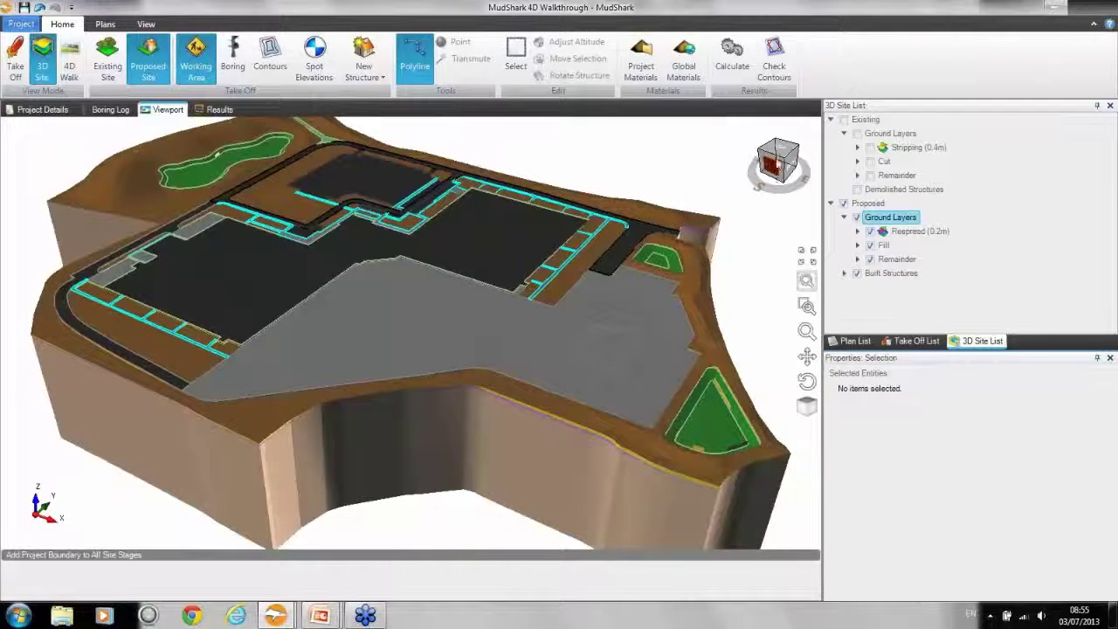
click(780, 154)
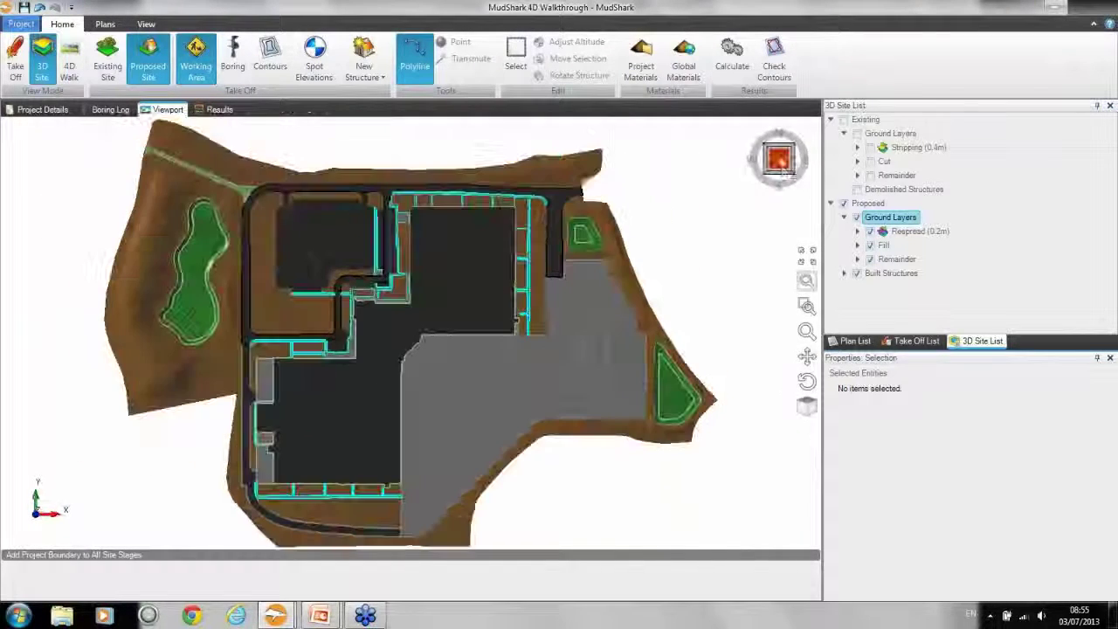
Examine the proposed 3D site model from the front and from raised oblique angles, ending with a lower front corner view
click(795, 174)
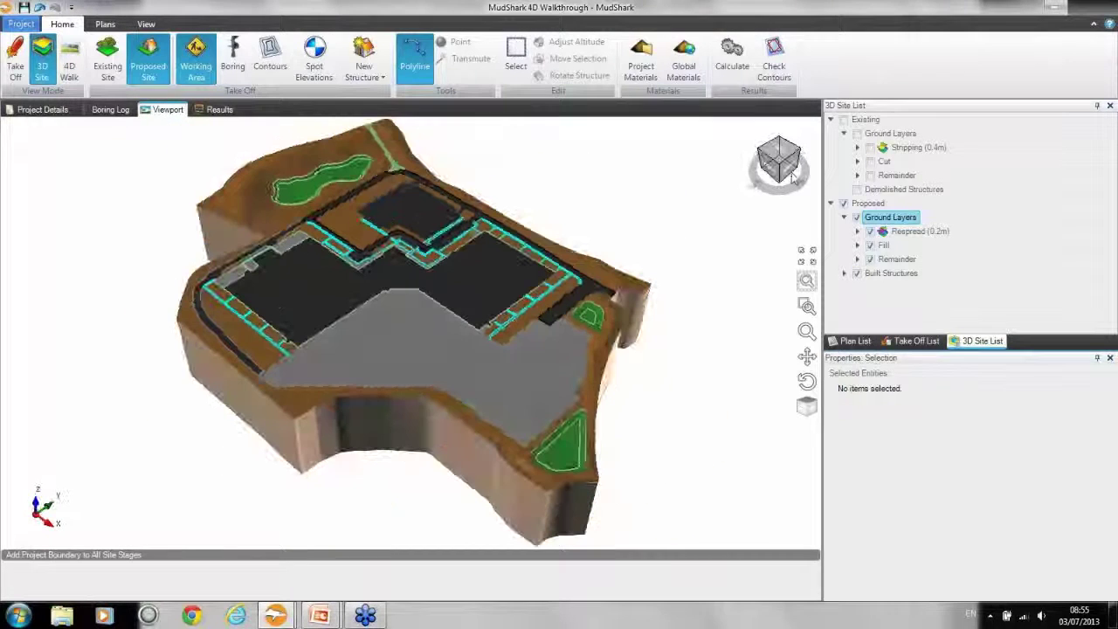
click(770, 173)
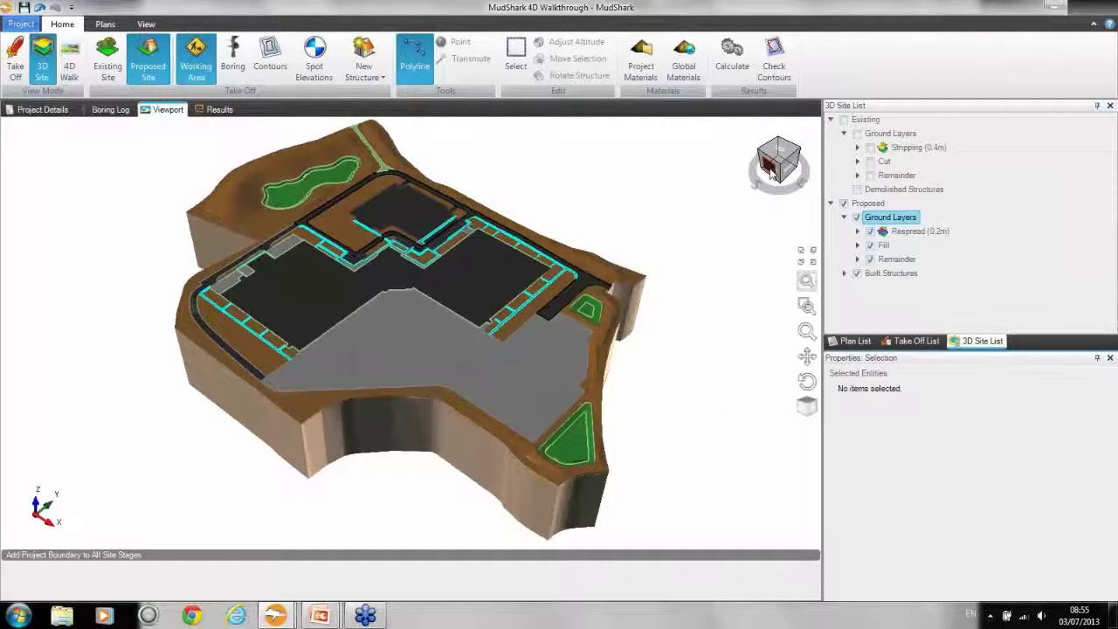
click(778, 160)
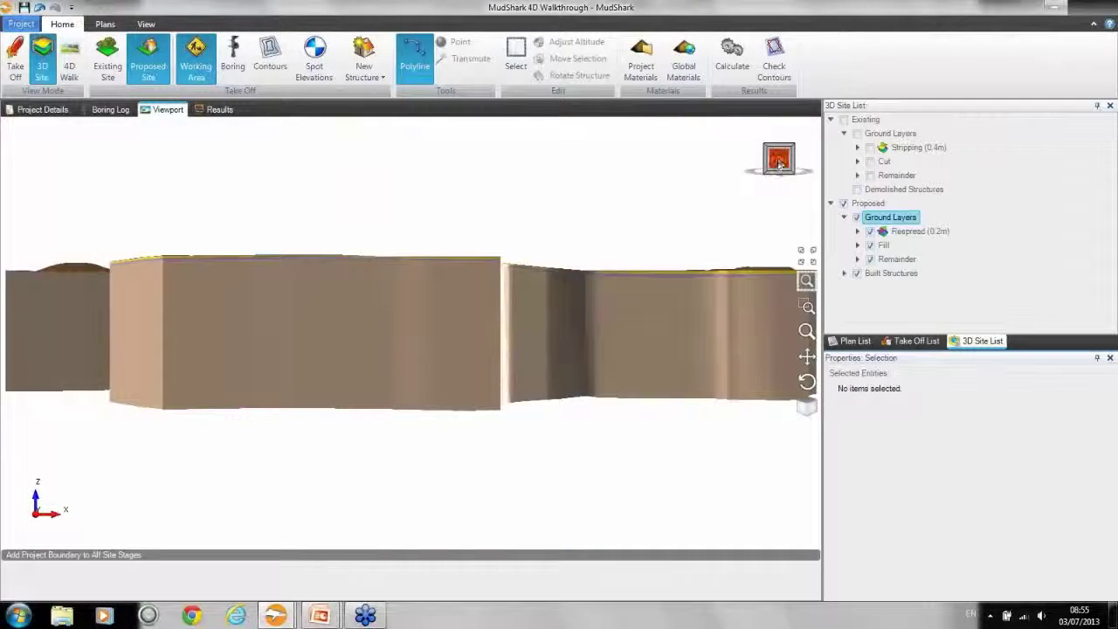
click(778, 153)
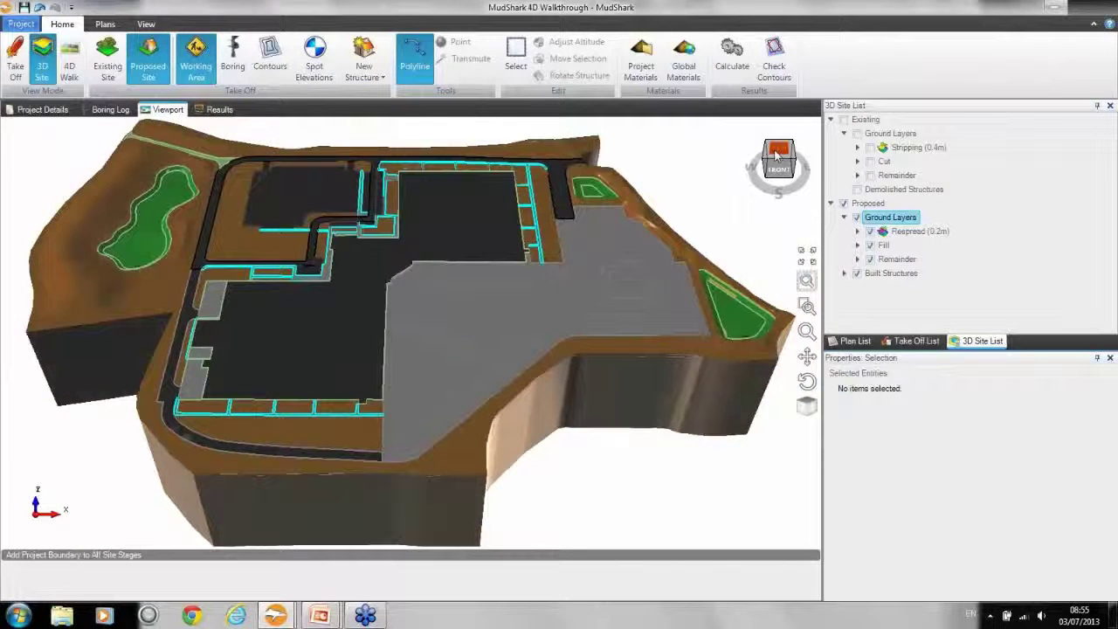
click(794, 161)
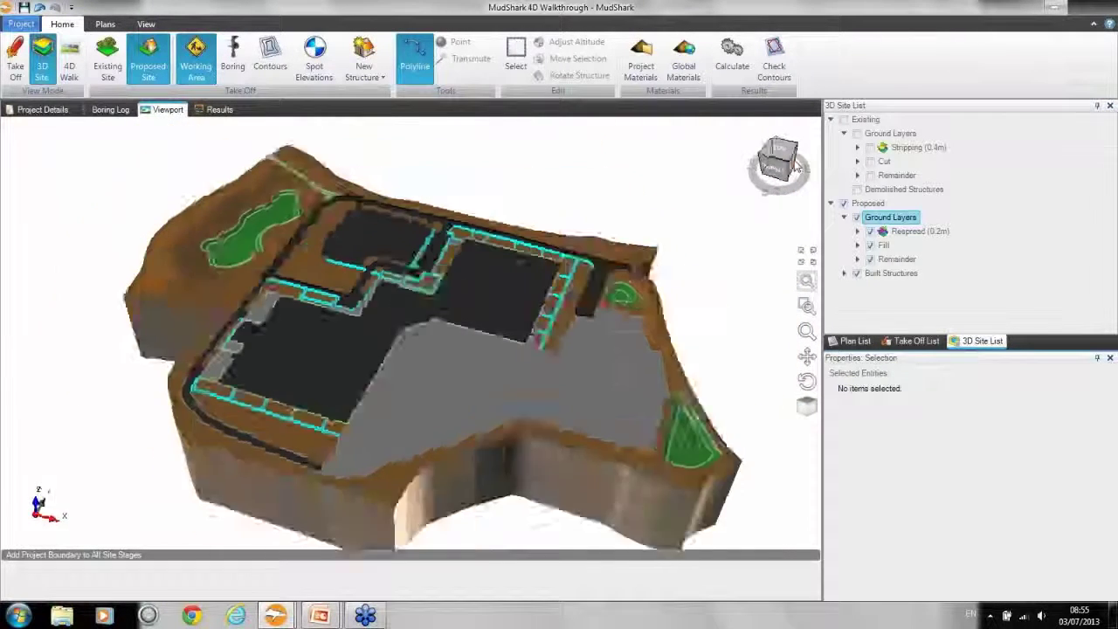
click(795, 162)
drag(780, 171, 644, 178)
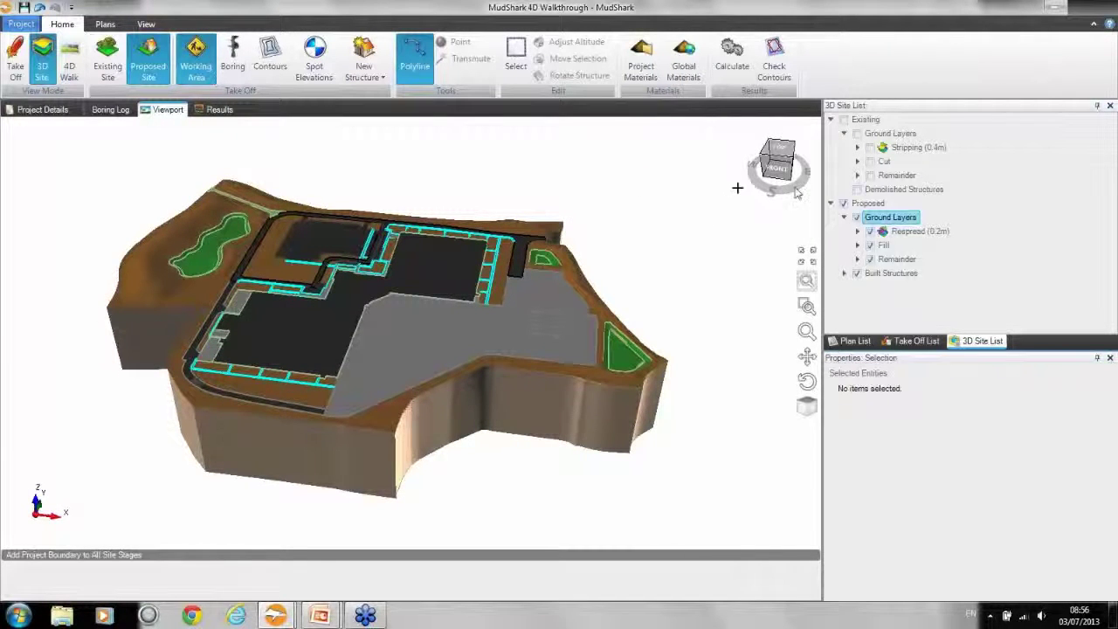
mouse_move(793, 164)
mouse_down()
mouse_move(742, 155)
mouse_move(817, 151)
mouse_move(787, 161)
mouse_up()
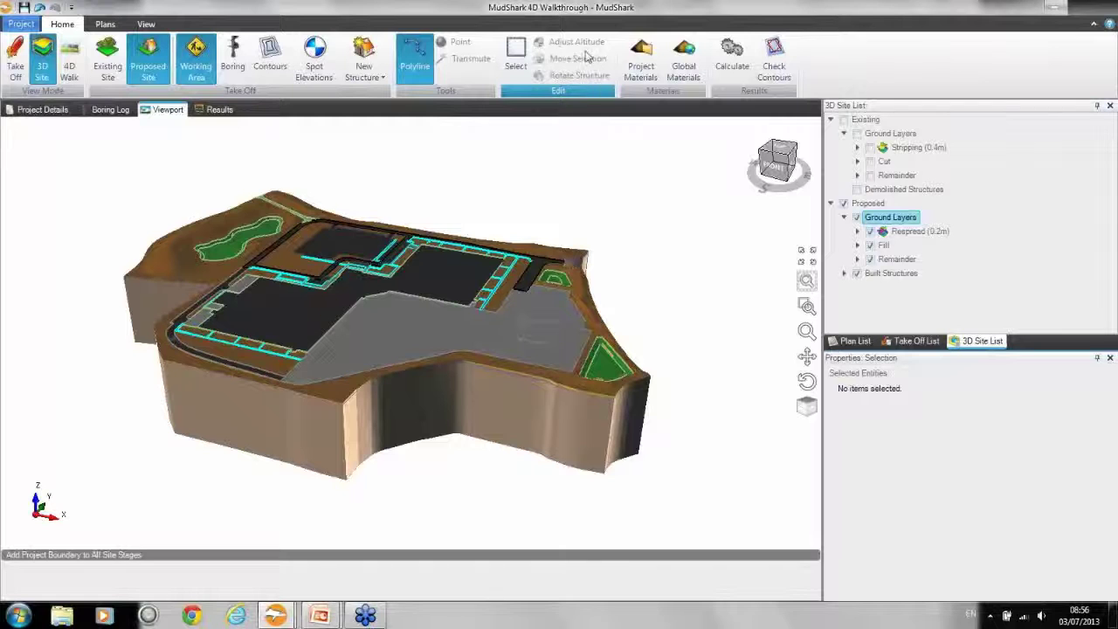
Switch to the Sub Divide project and show its take off plan zoomed in on the house, with the plan layers listed
mouse_move(291, 614)
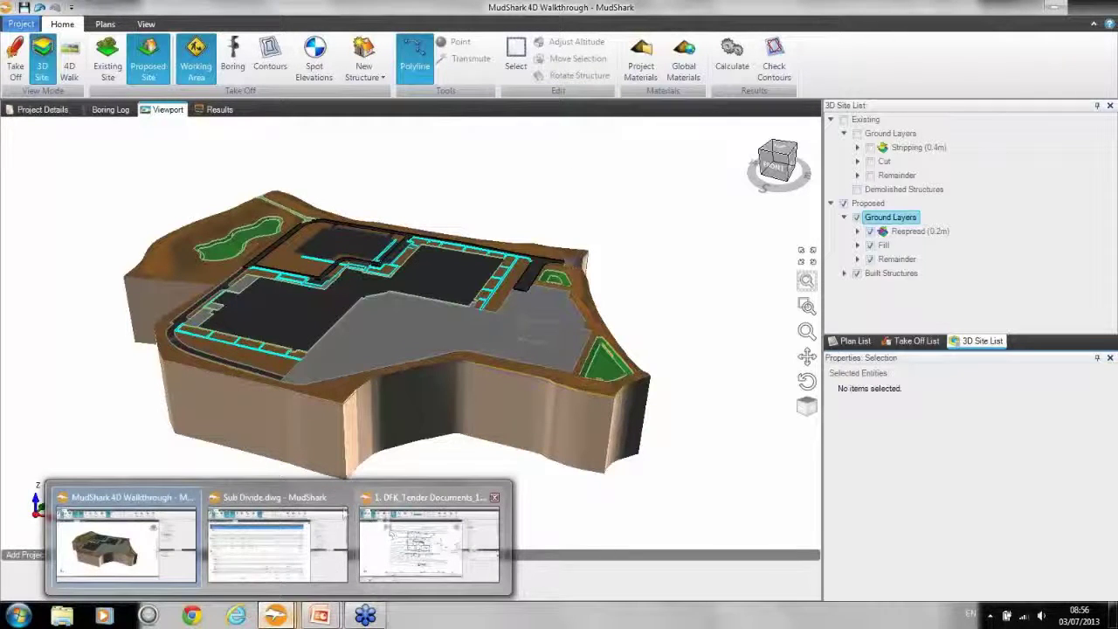
click(288, 537)
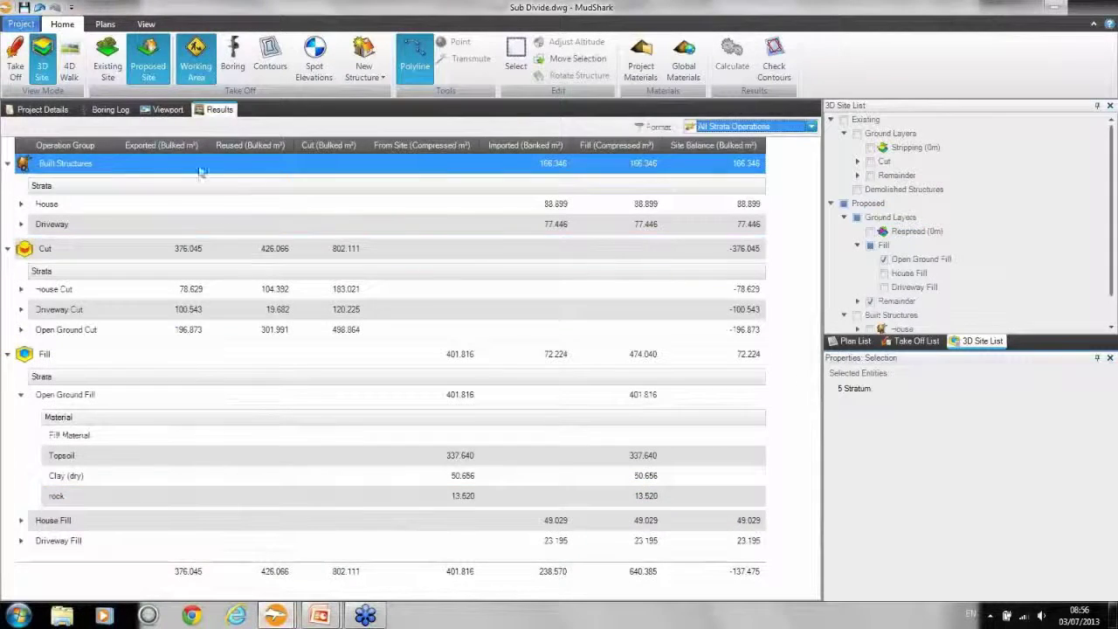
click(167, 110)
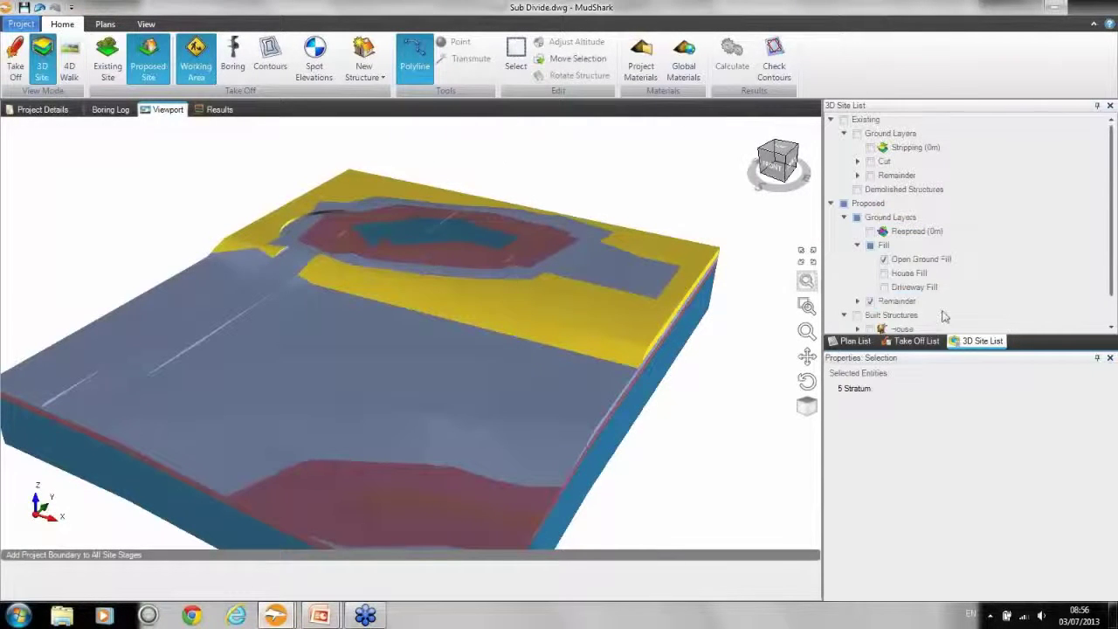
click(12, 69)
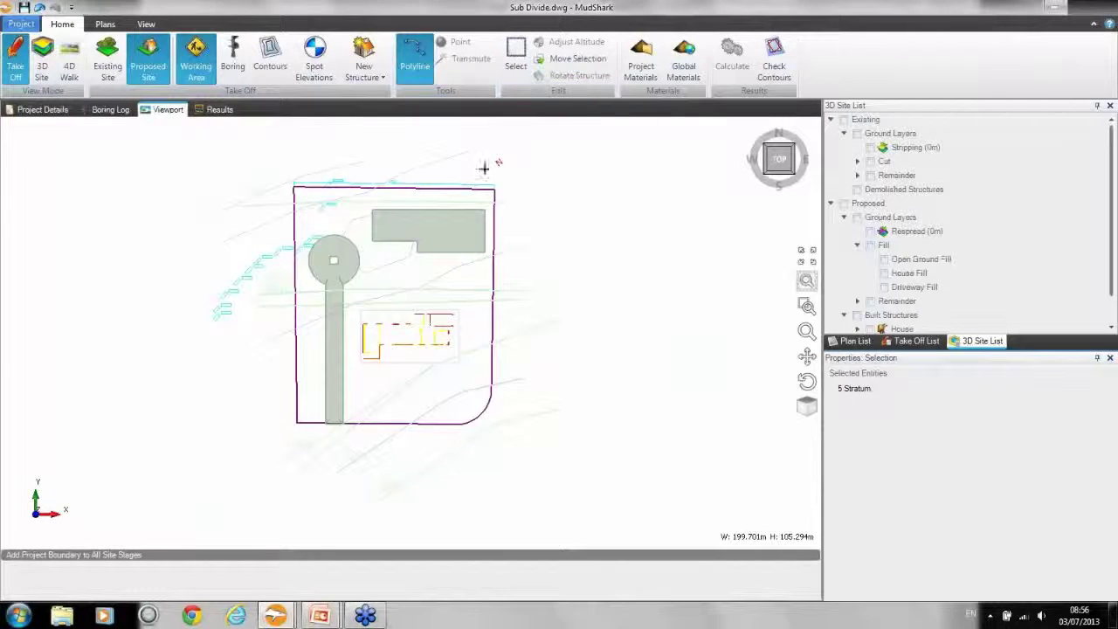
scroll(444, 234, up, 3)
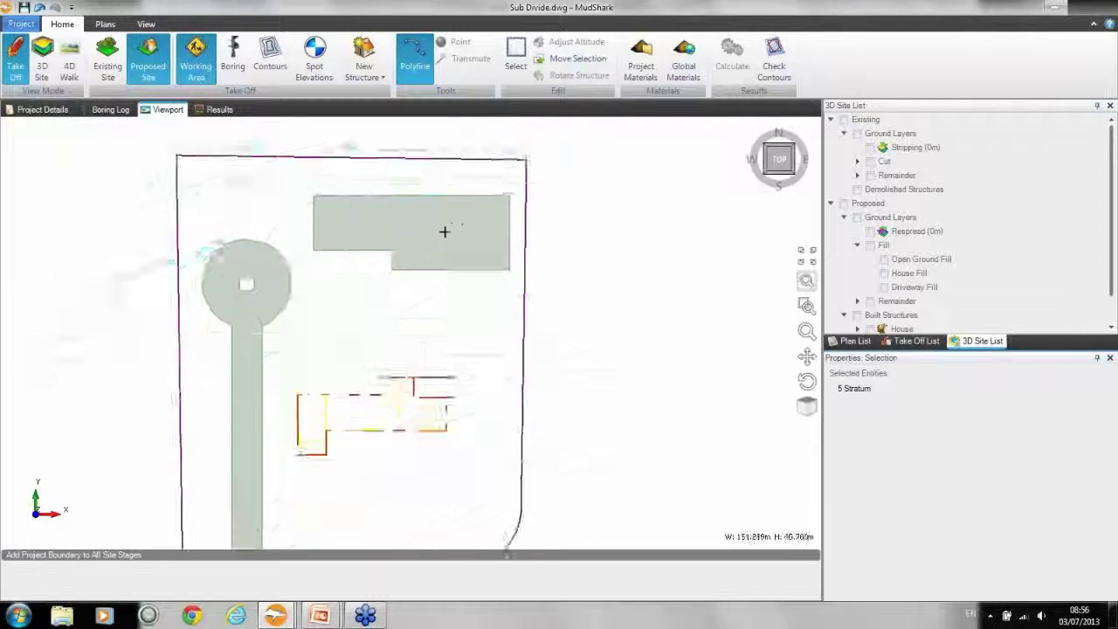
click(854, 340)
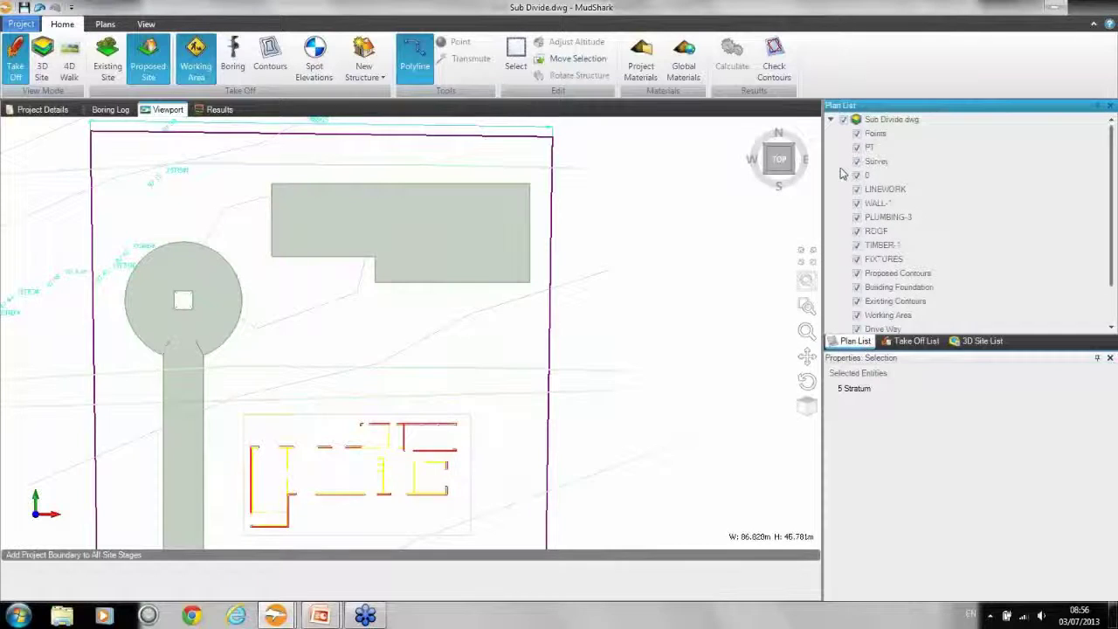
Rotate the House structure 15 degrees counter-clockwise in 5 degree increments and recalculate the project
click(516, 61)
click(519, 229)
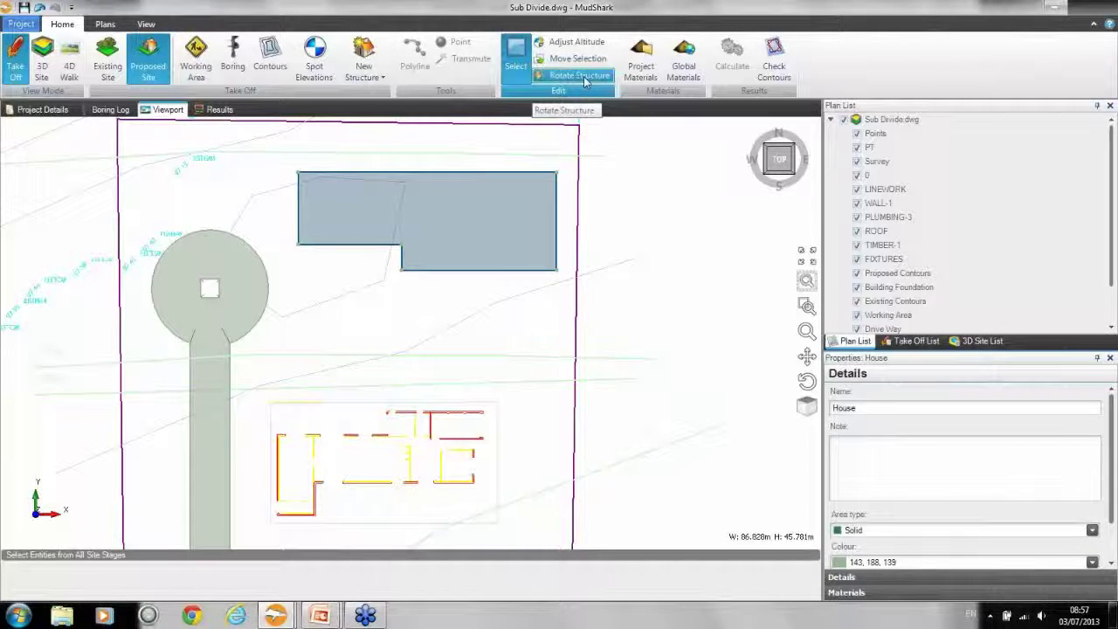
click(586, 81)
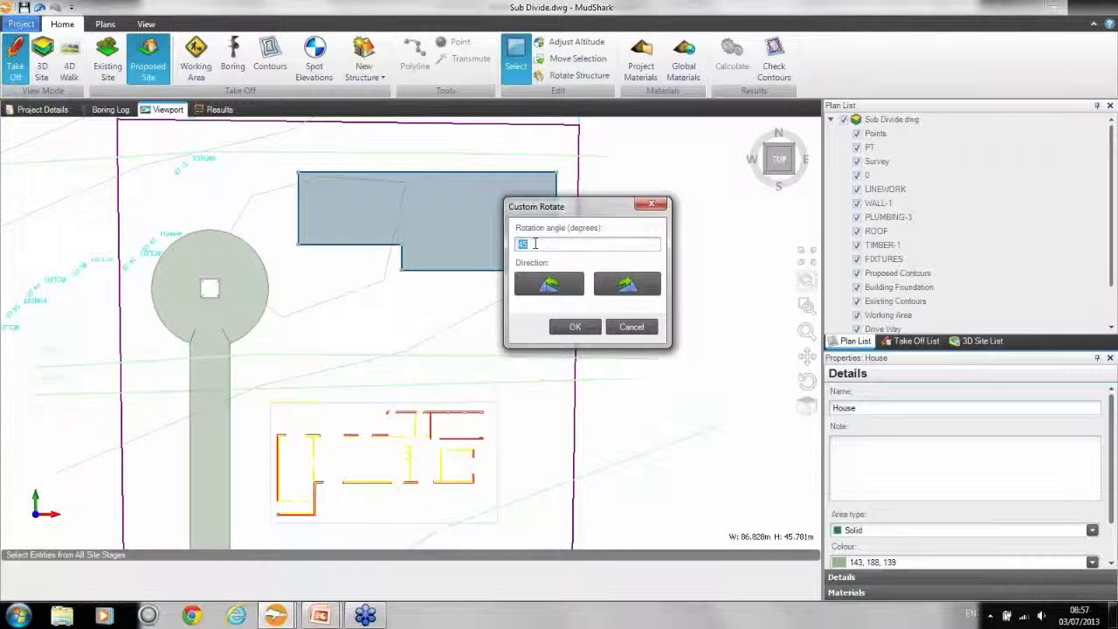
text(5)
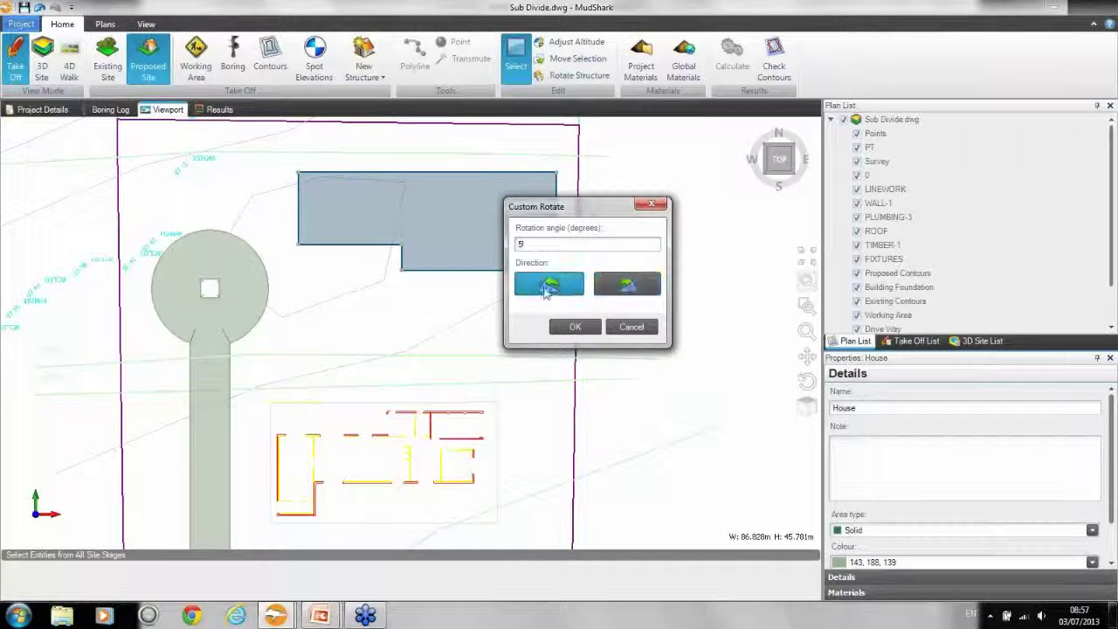
click(547, 288)
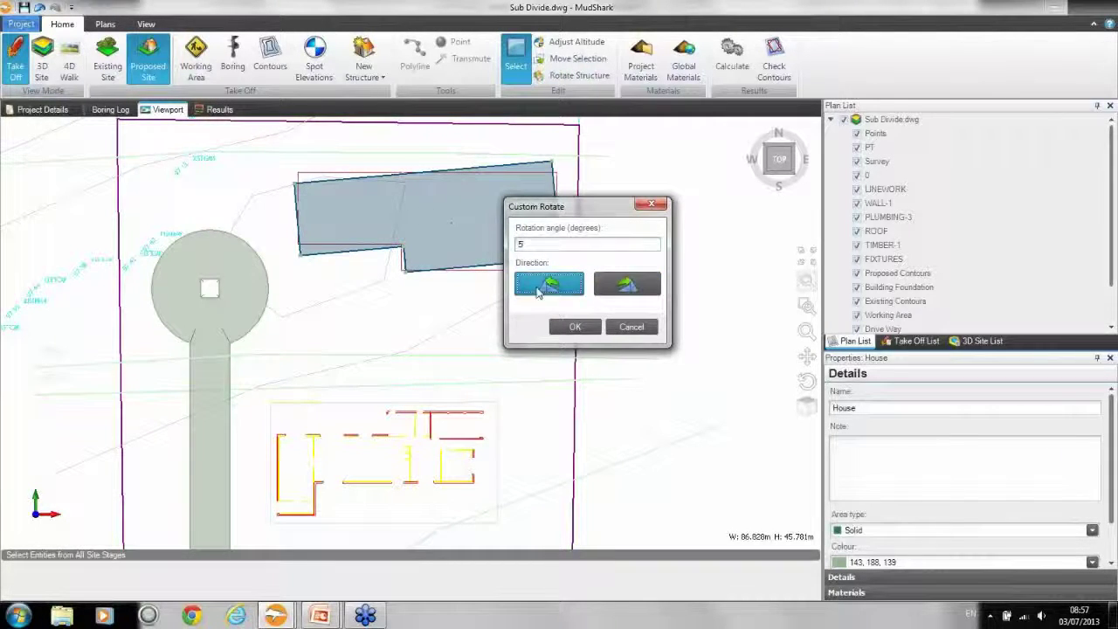
click(548, 286)
click(547, 286)
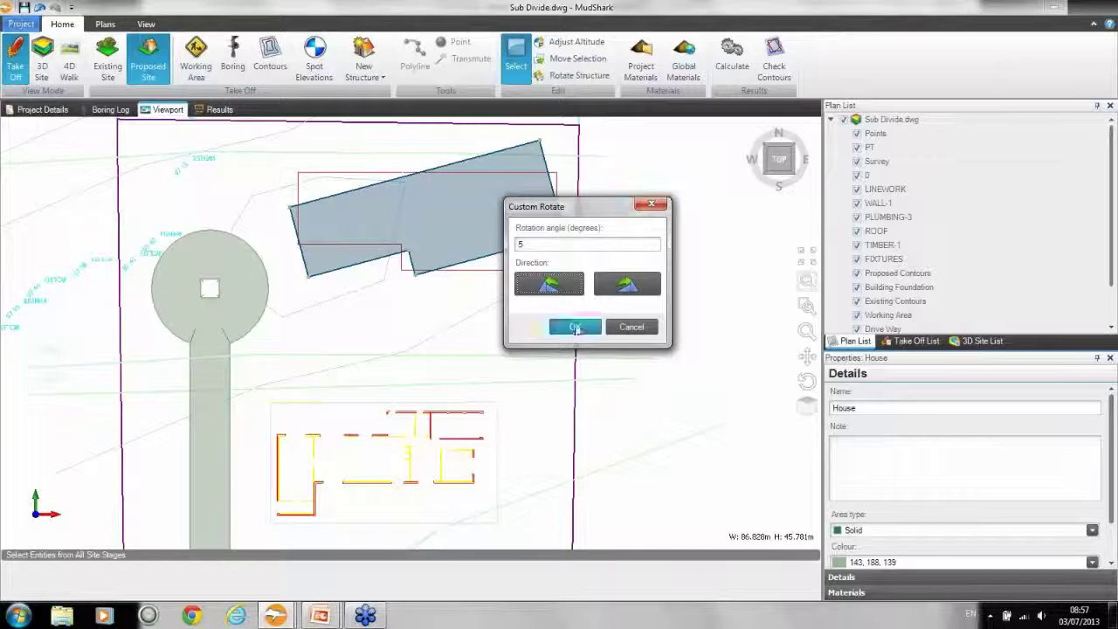
click(584, 332)
click(732, 57)
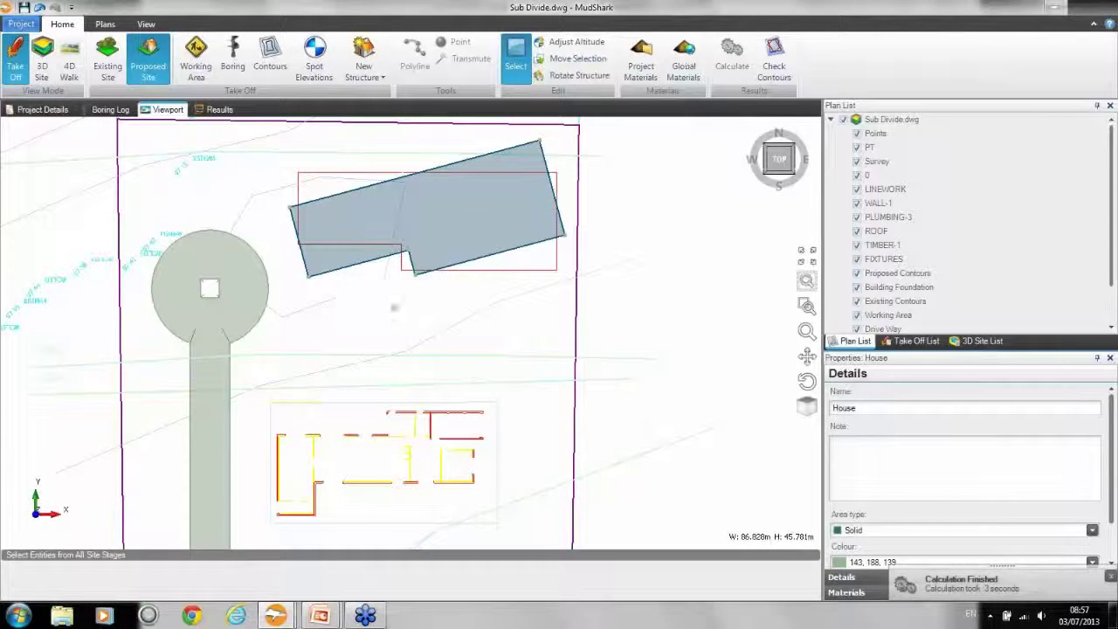
Show the proposed respread, fill and built structures in the 3D model and inspect the rotated house up close
click(42, 59)
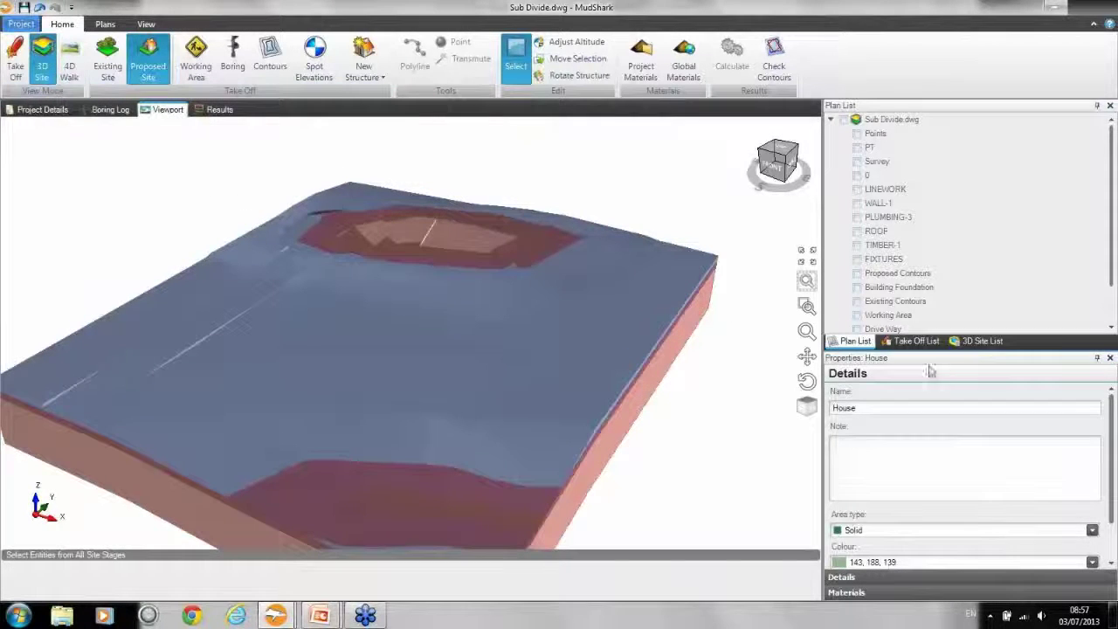
click(982, 340)
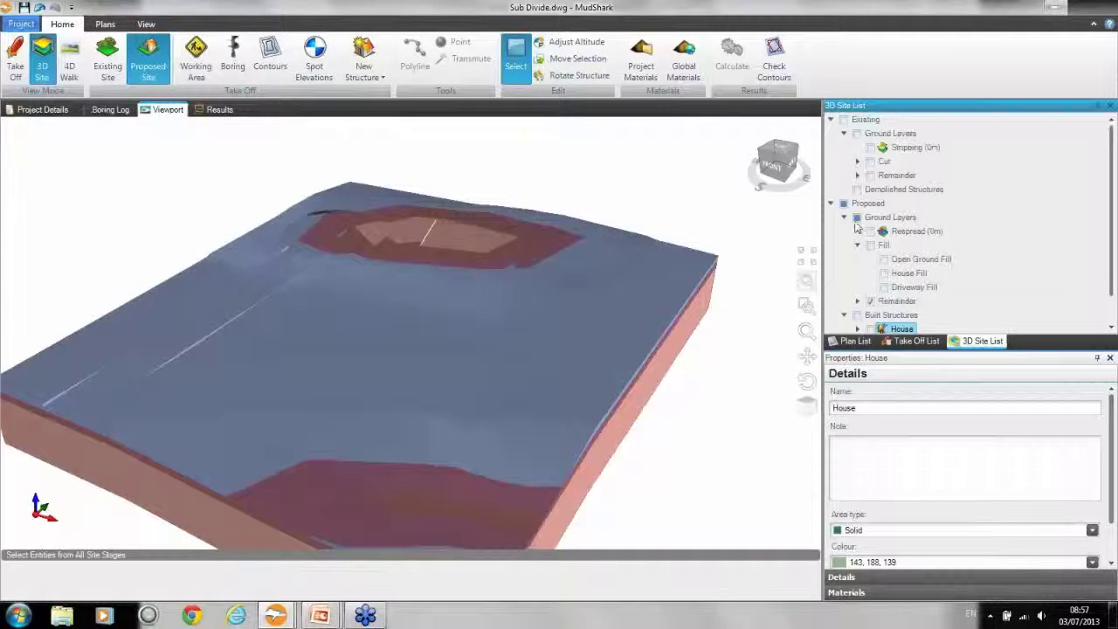
click(870, 245)
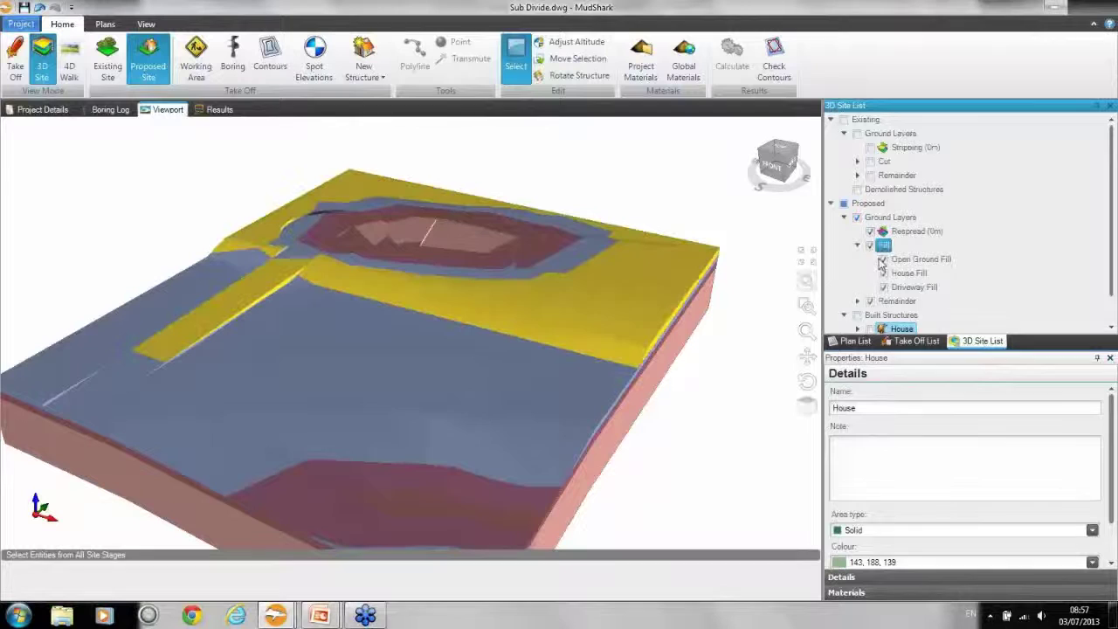
click(857, 315)
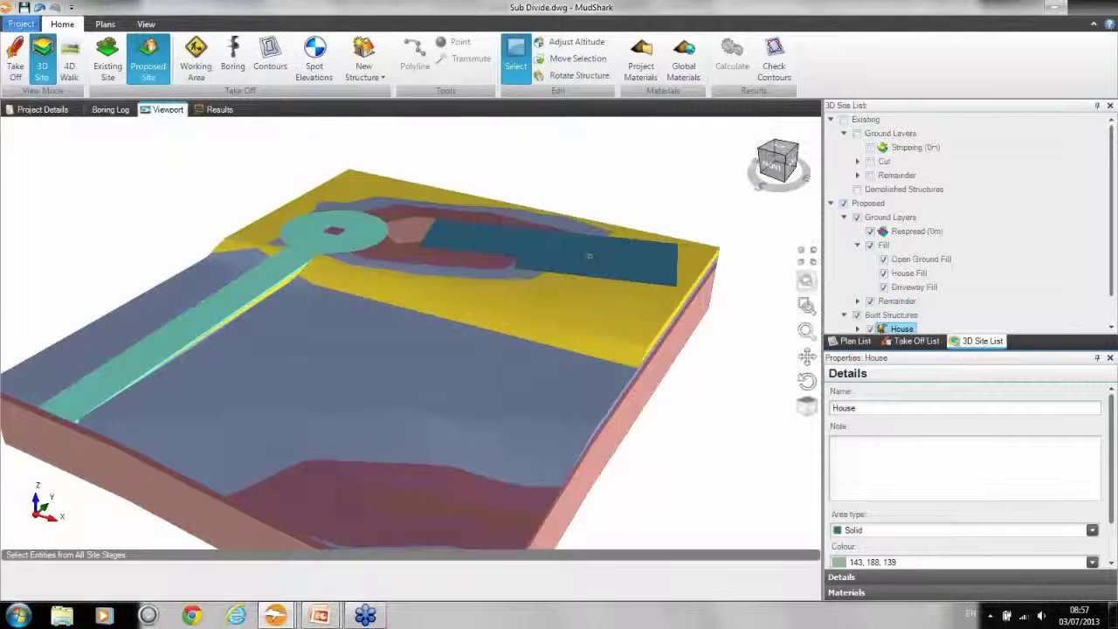
scroll(587, 253, up, 5)
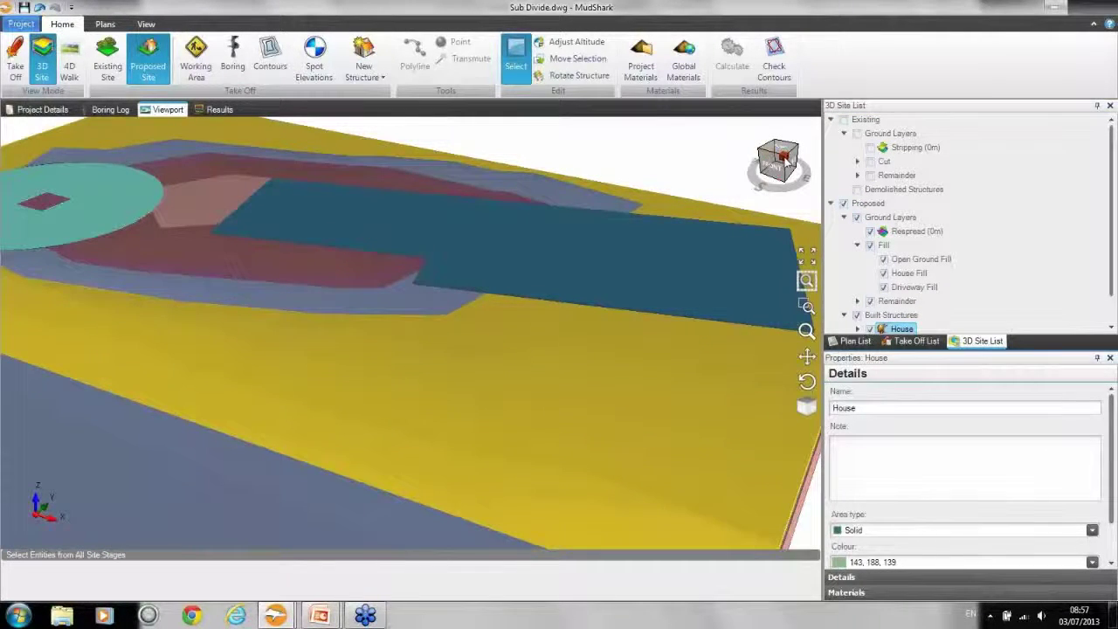
drag(786, 165, 640, 168)
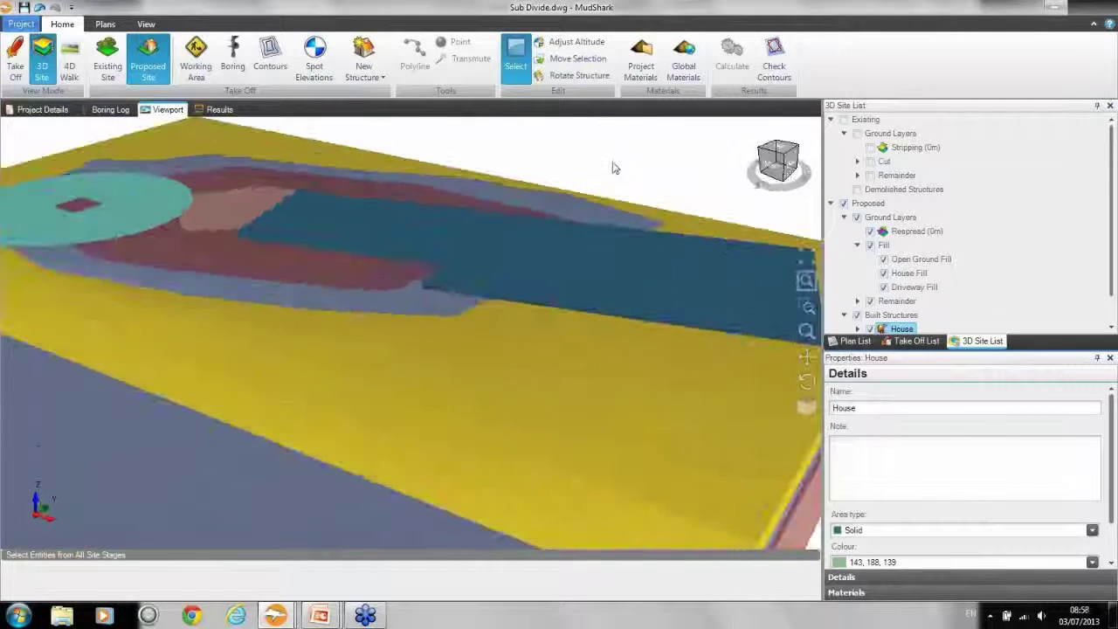
click(614, 167)
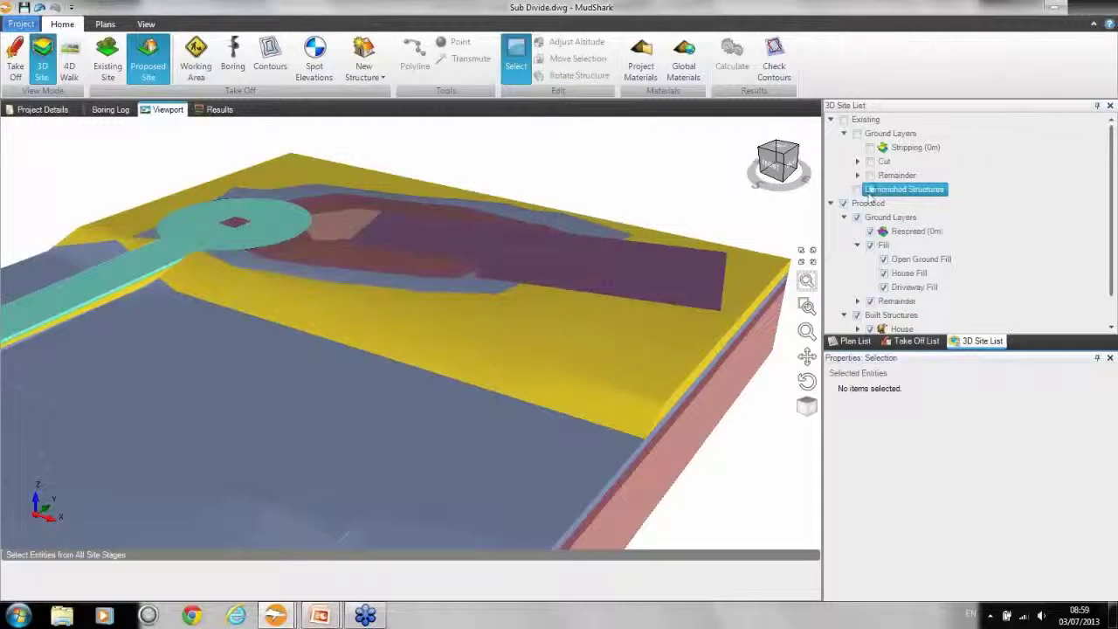
List the take off entities and rotate the House 15 degrees clockwise on the take off plan in 5 degree increments
click(917, 341)
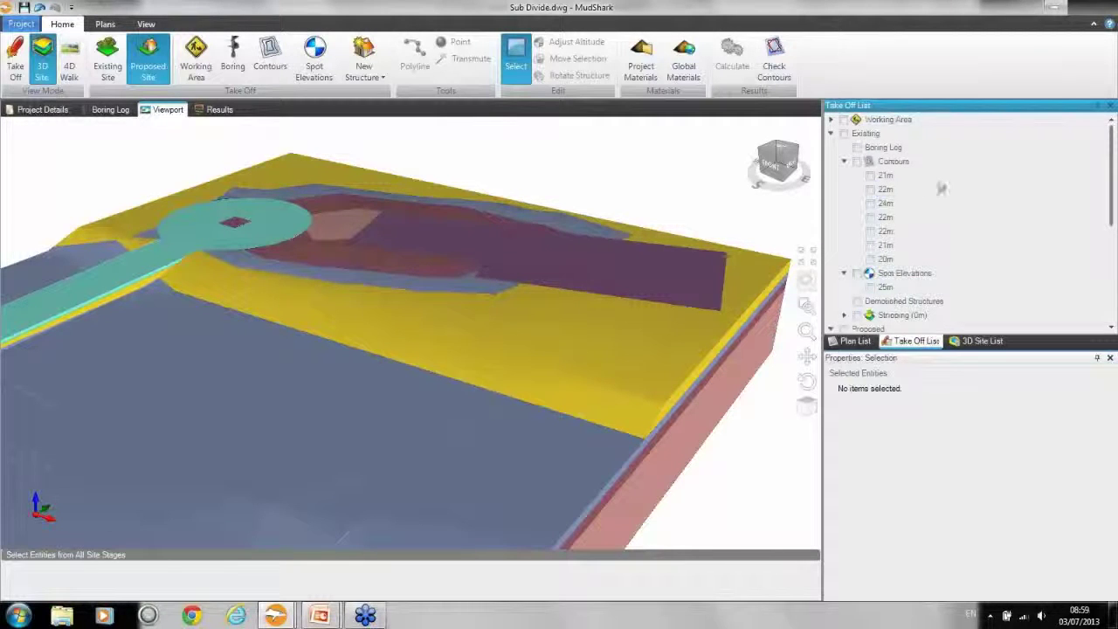
scroll(1114, 253, down, 1)
scroll(1113, 254, down, 1)
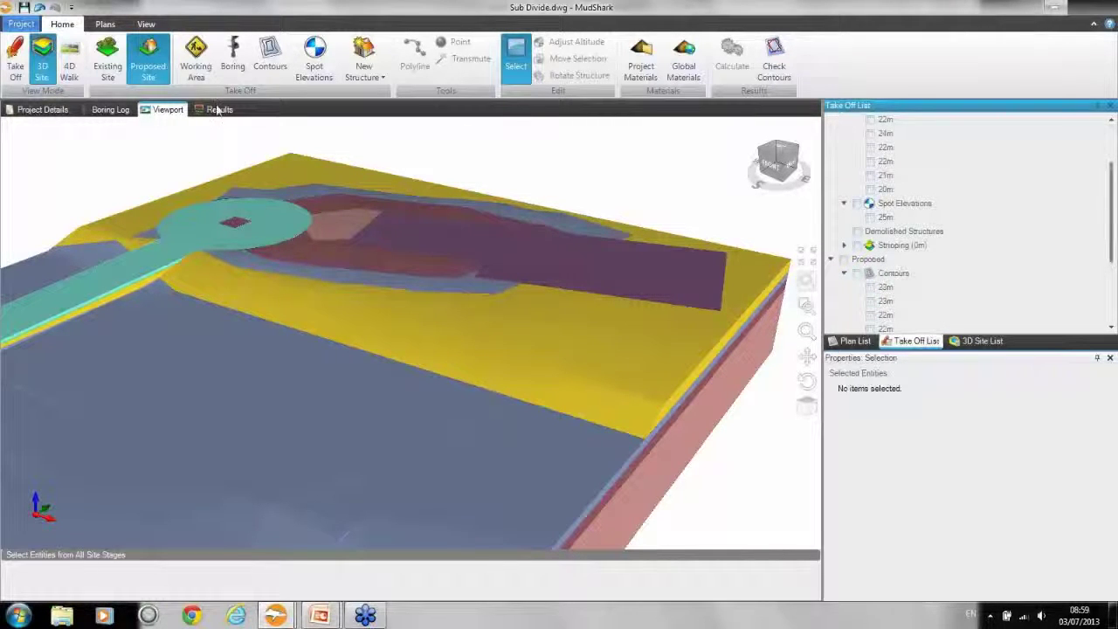
click(16, 61)
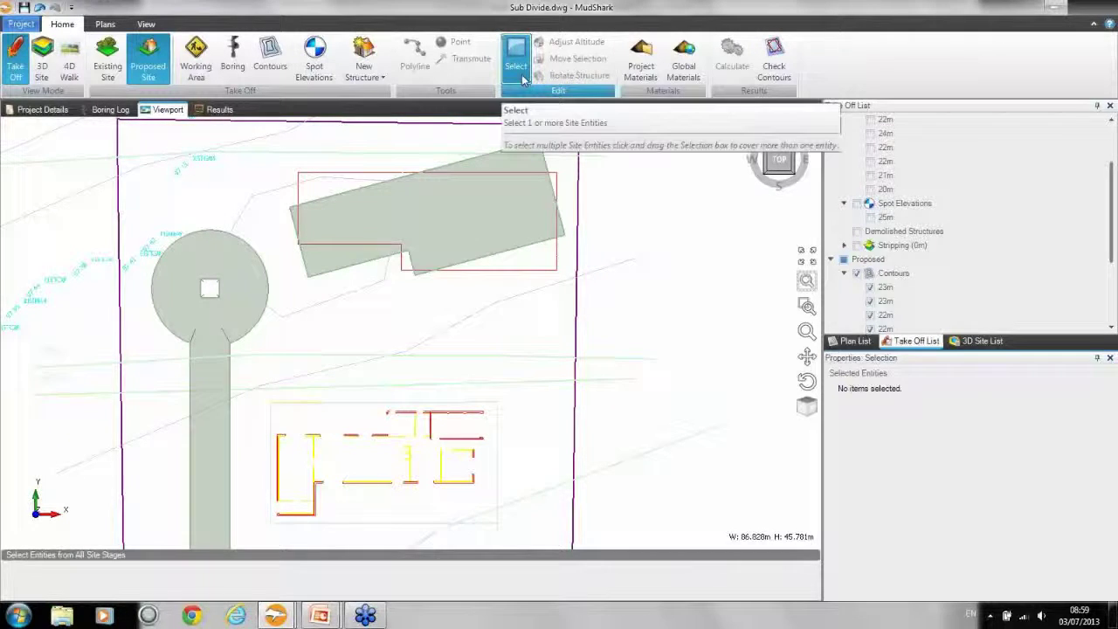
click(512, 187)
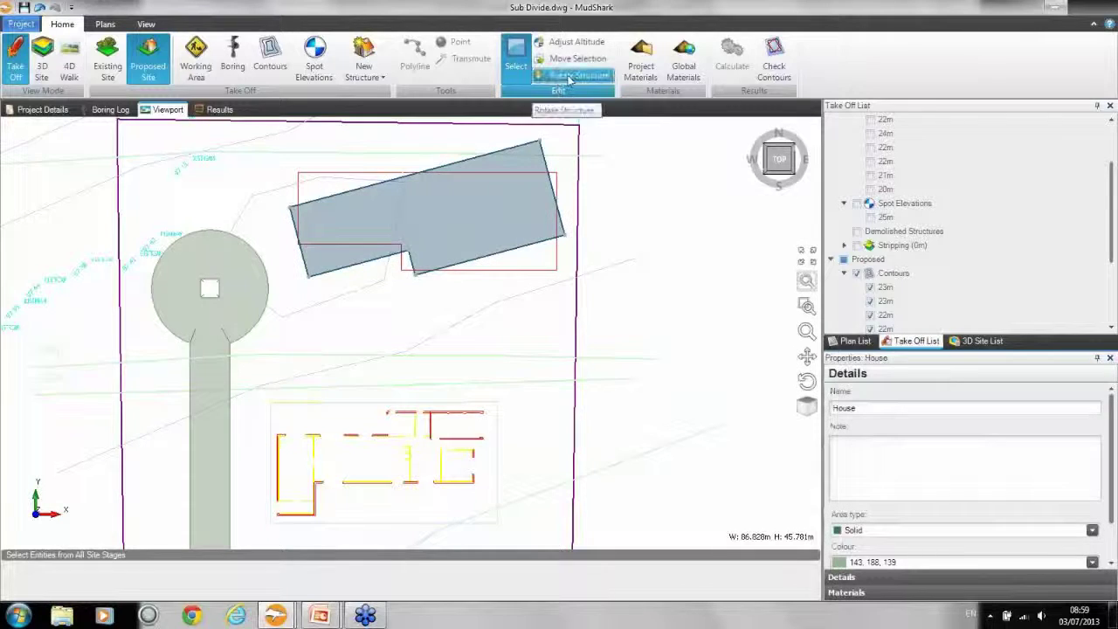
click(569, 77)
click(568, 274)
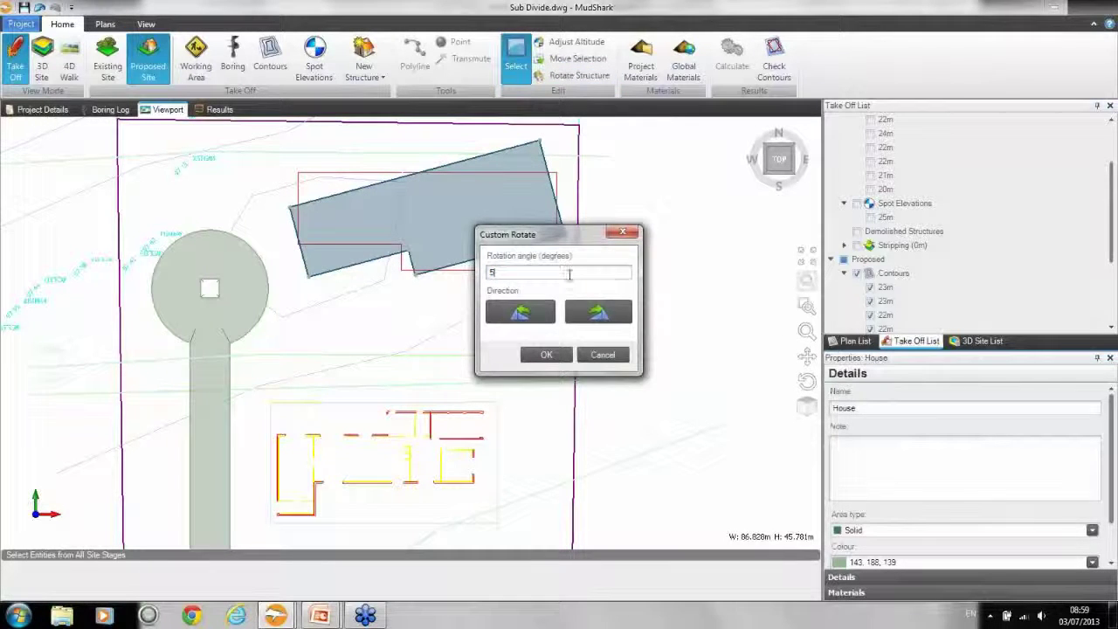
click(601, 312)
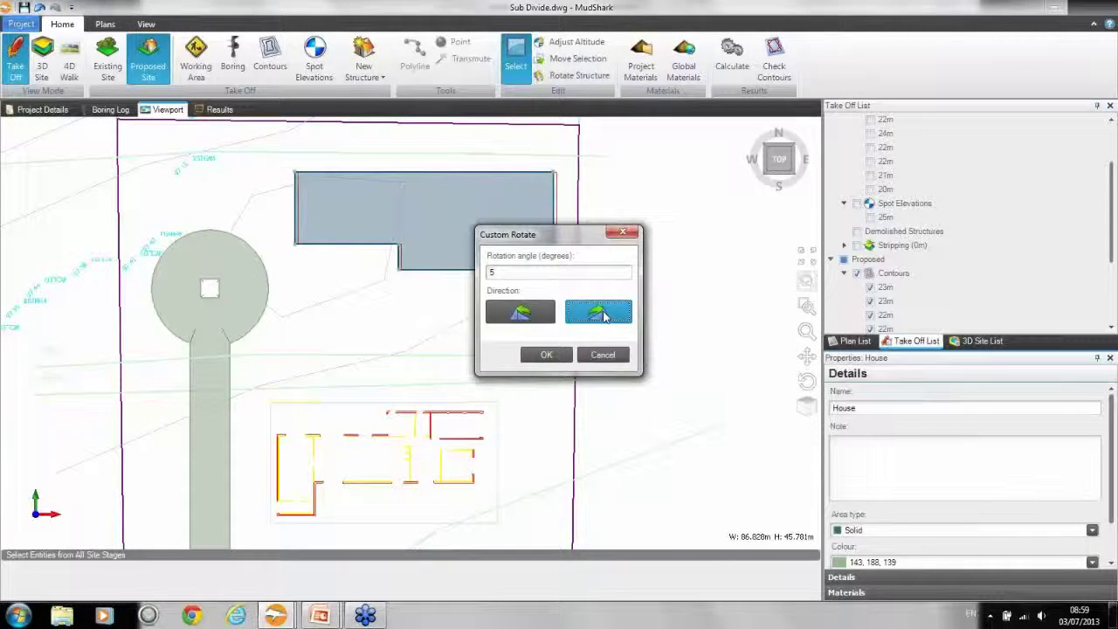
click(550, 357)
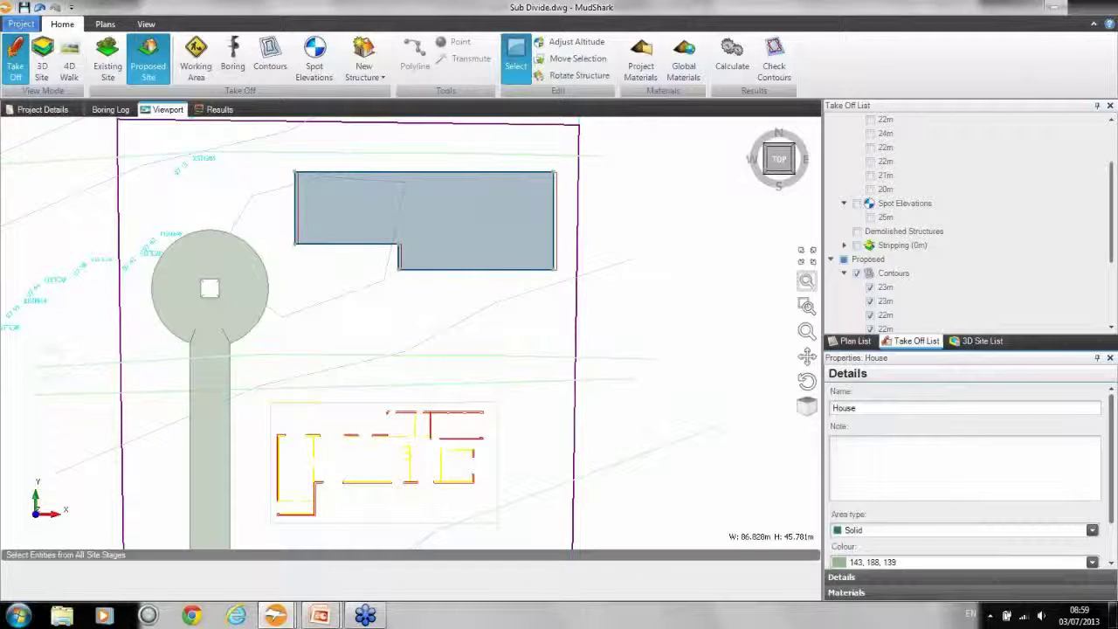
Transmute the outer boundary of the proposed Driveway structure into a new contour
mouse_move(294, 348)
middle_down()
mouse_move(369, 302)
mouse_move(403, 255)
middle_up()
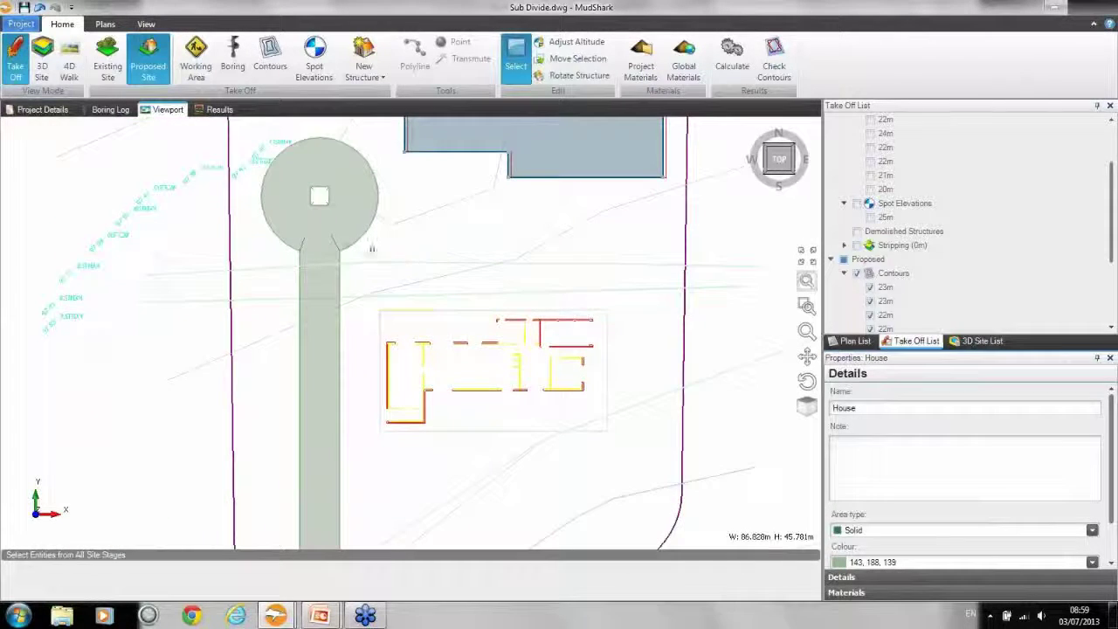
scroll(342, 268, down, 2)
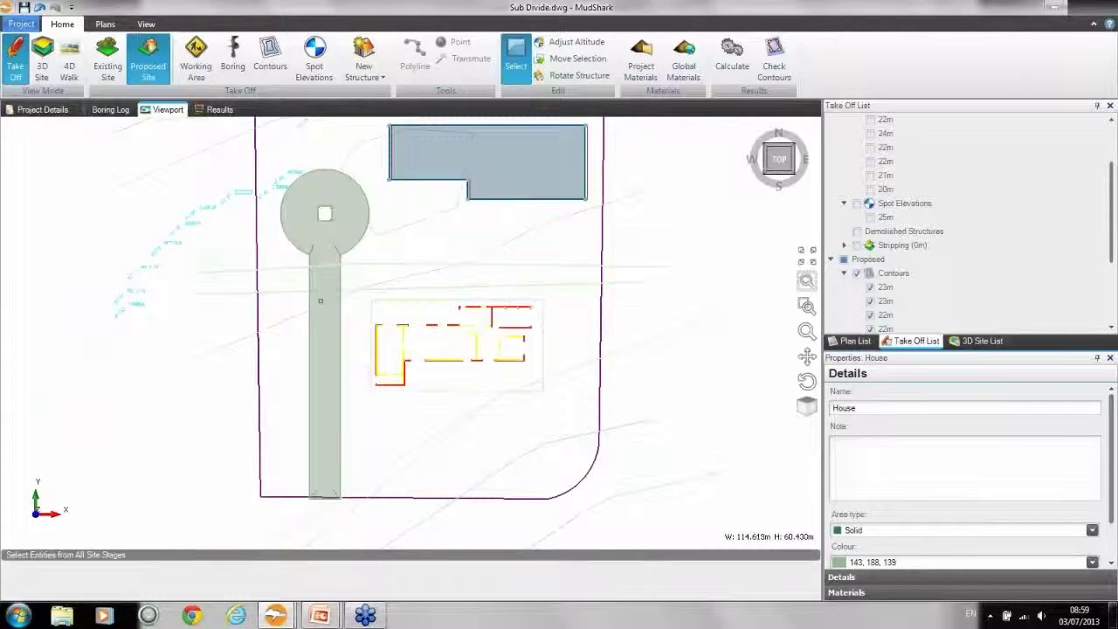
click(844, 273)
scroll(1111, 266, down, 1)
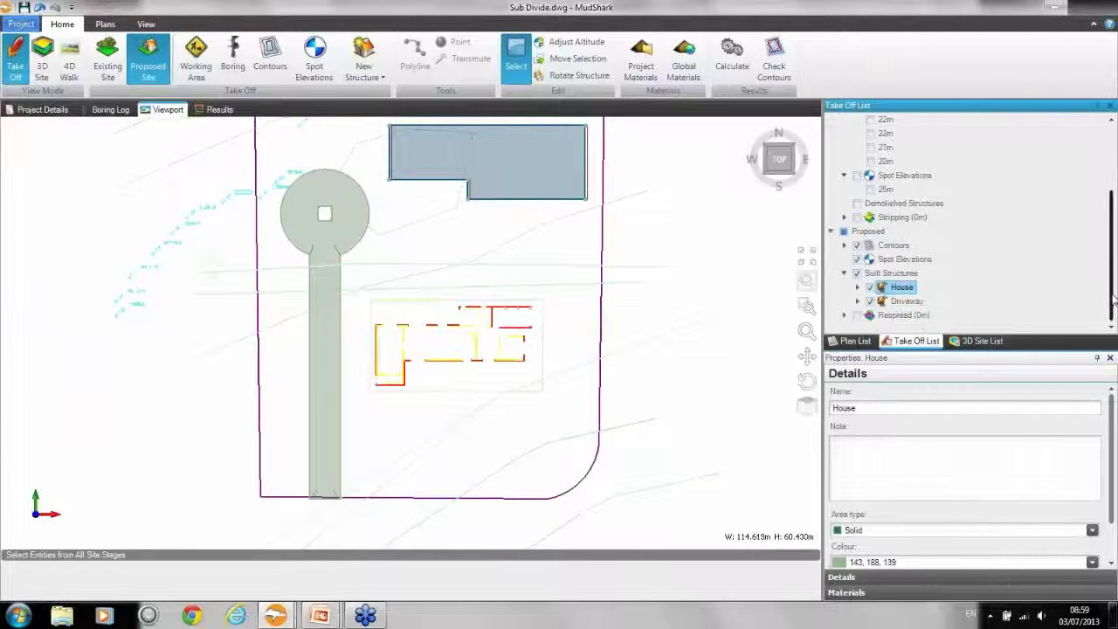
click(922, 302)
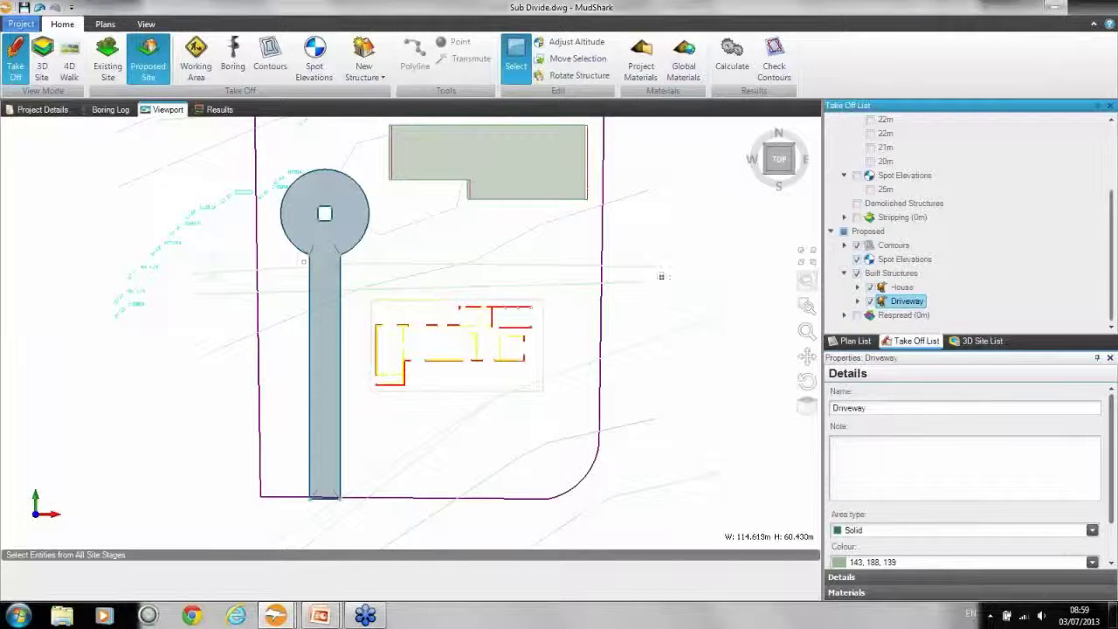
click(858, 302)
click(905, 315)
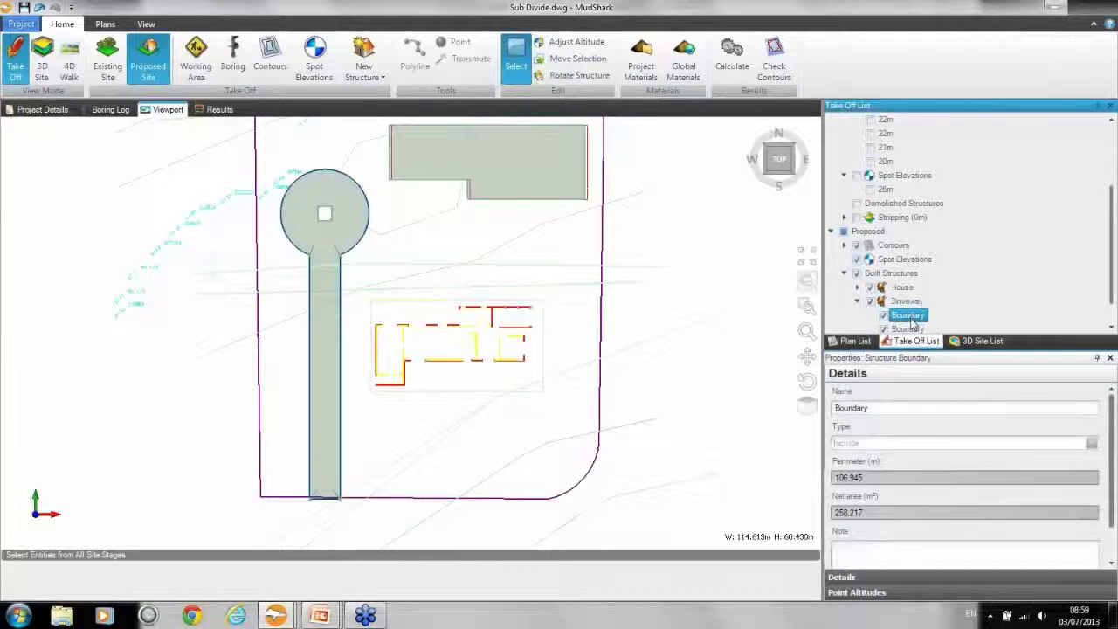
scroll(1112, 277, down, 1)
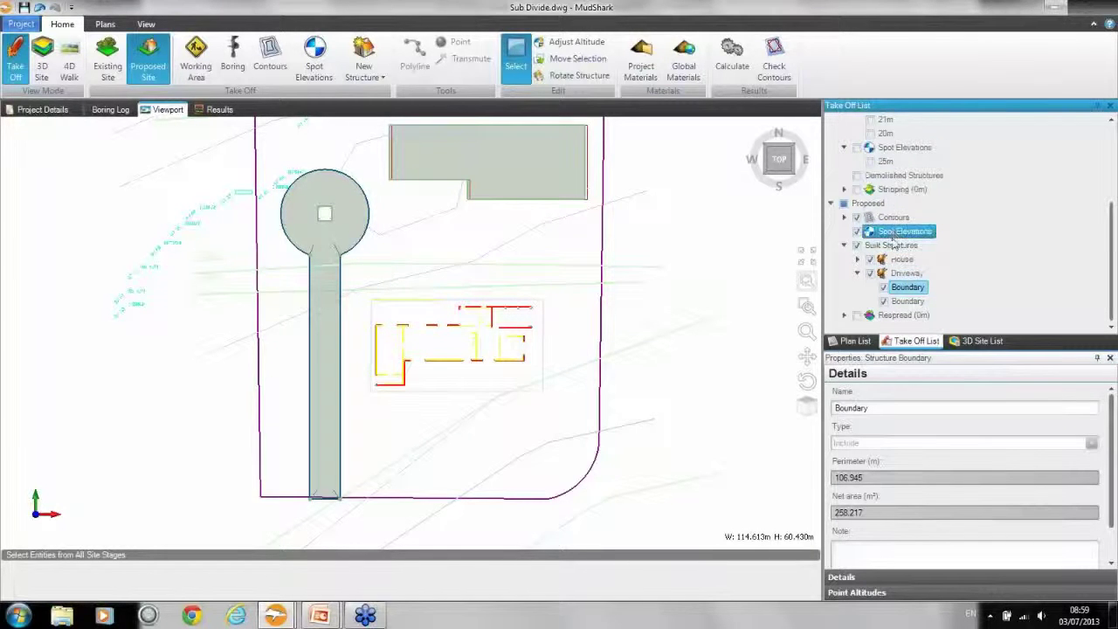
right_click(905, 292)
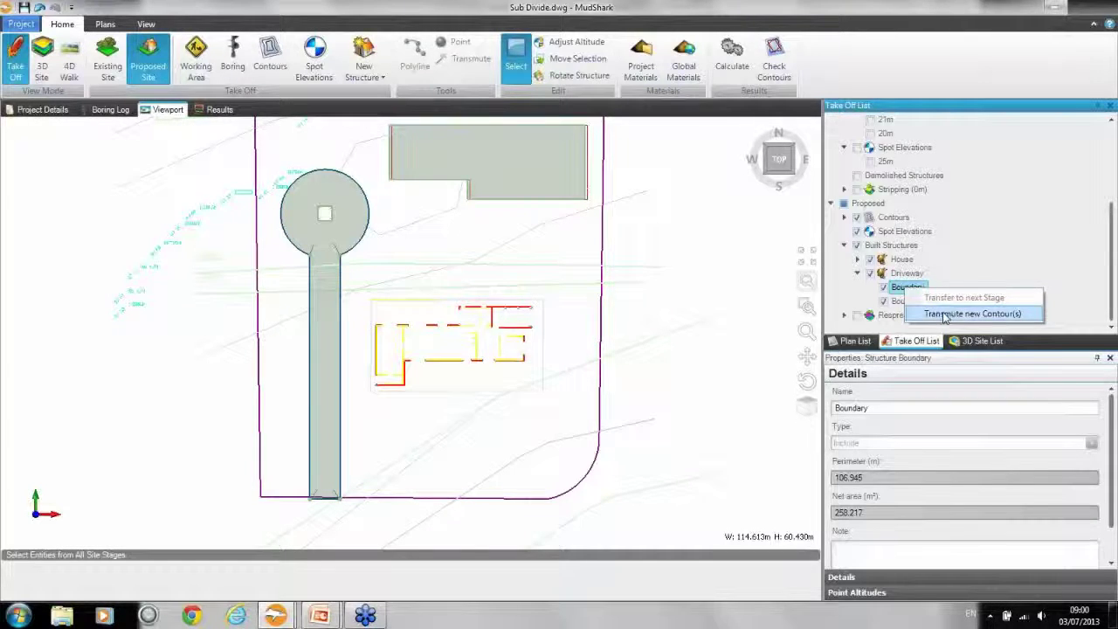
click(943, 315)
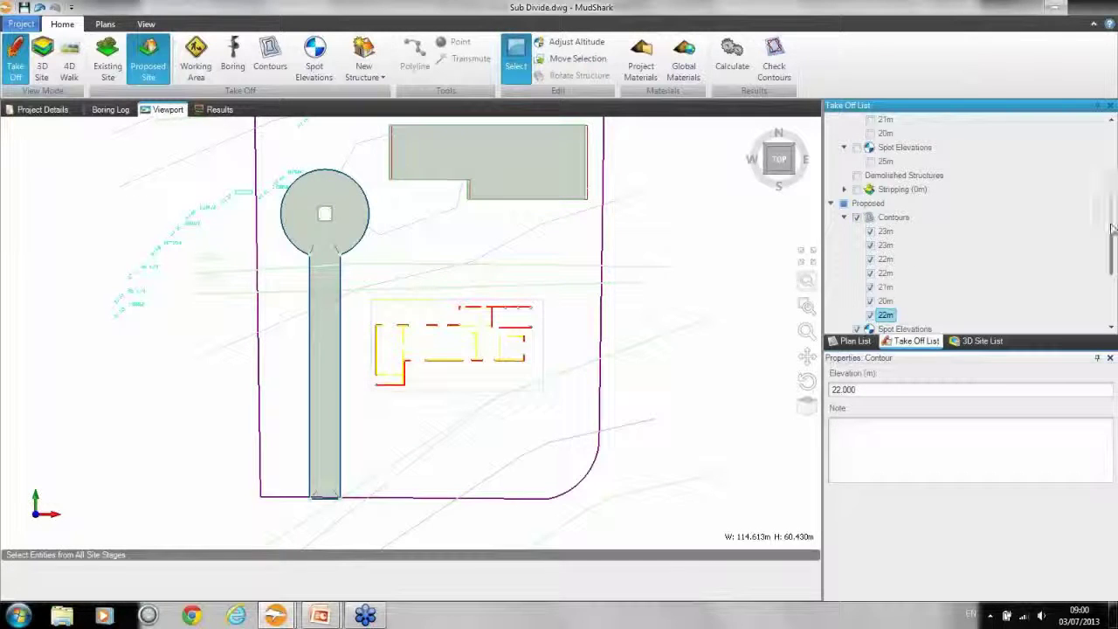
Hide the proposed built structures and all proposed contours except the new 22m contour around the driveway
drag(1106, 237, 1105, 287)
click(856, 245)
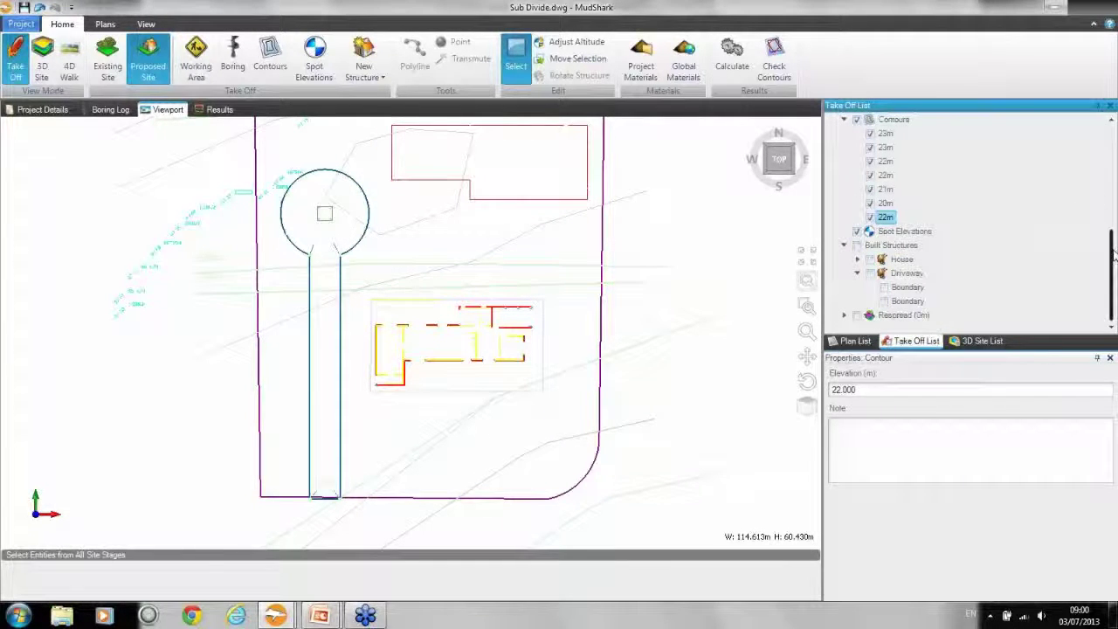
scroll(922, 192, up, 1)
click(857, 162)
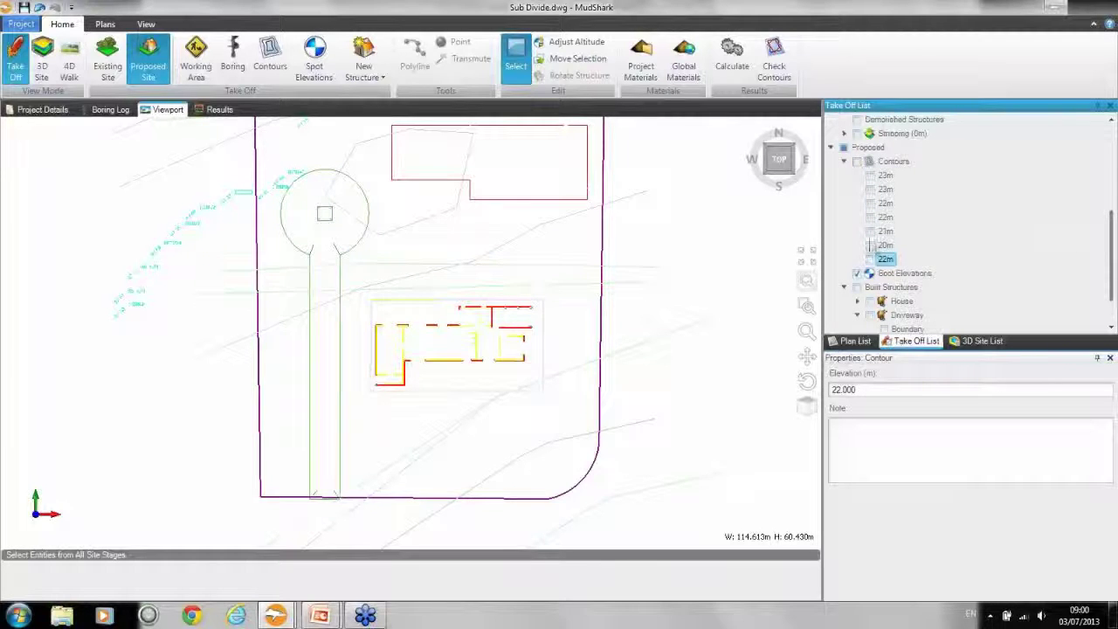
click(870, 260)
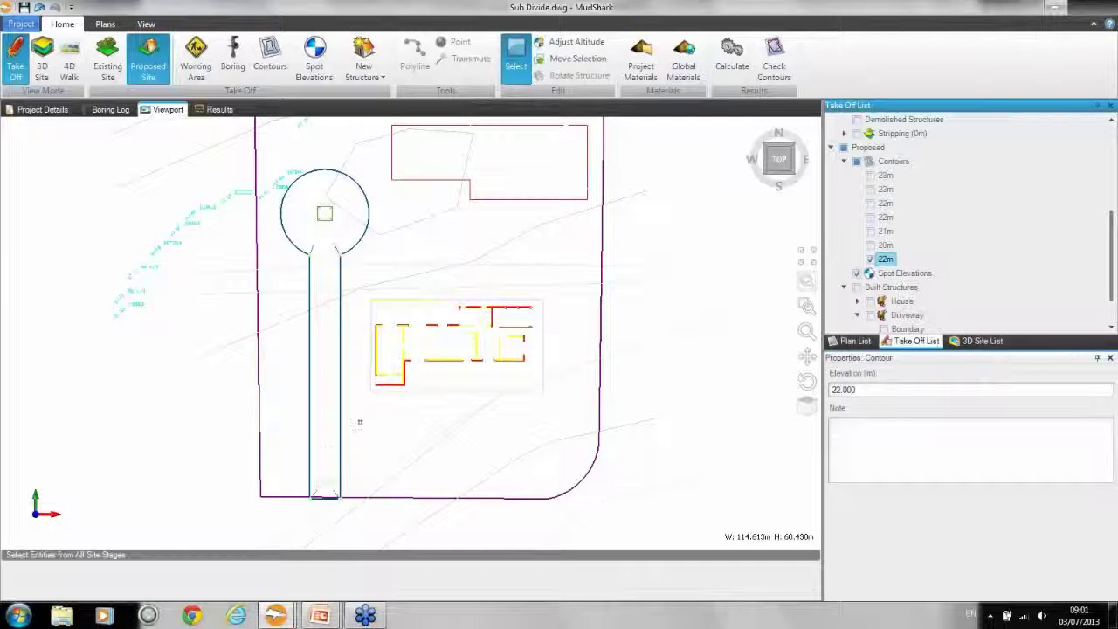
Show the first proposed 22m contour crossing the driveway, transfer it to the next stage and locate it among the existing contours
click(887, 206)
right_click(887, 210)
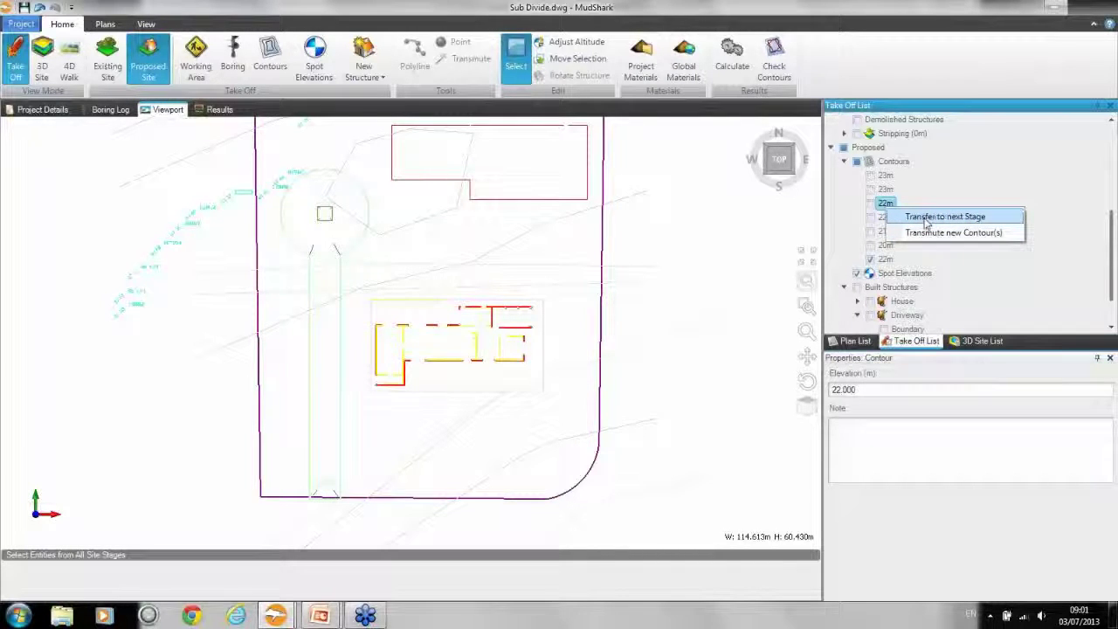
click(870, 204)
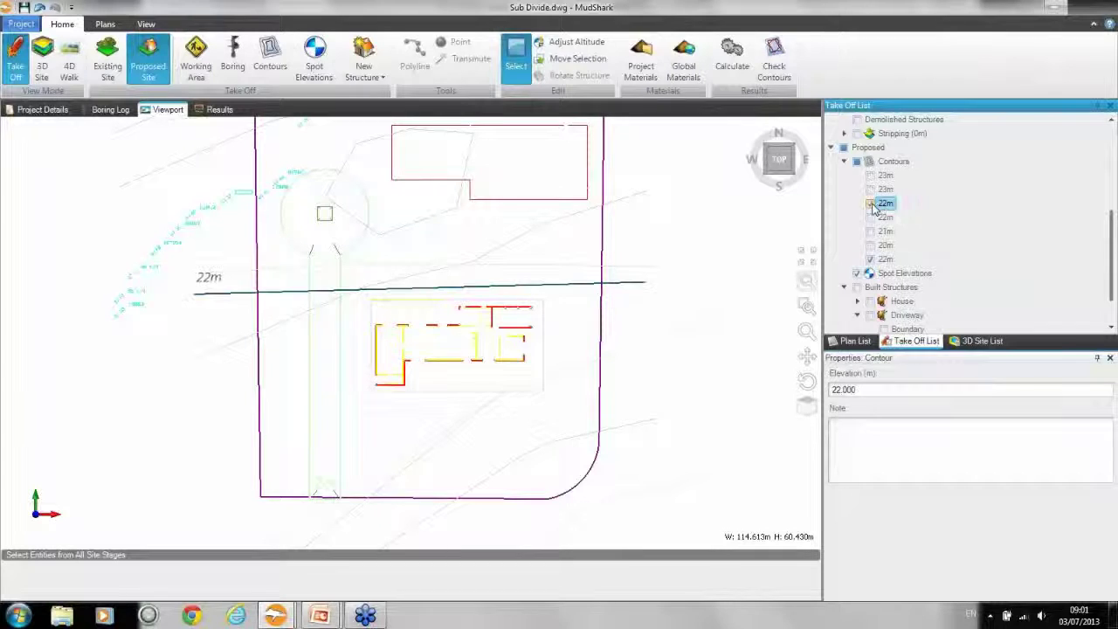
right_click(888, 208)
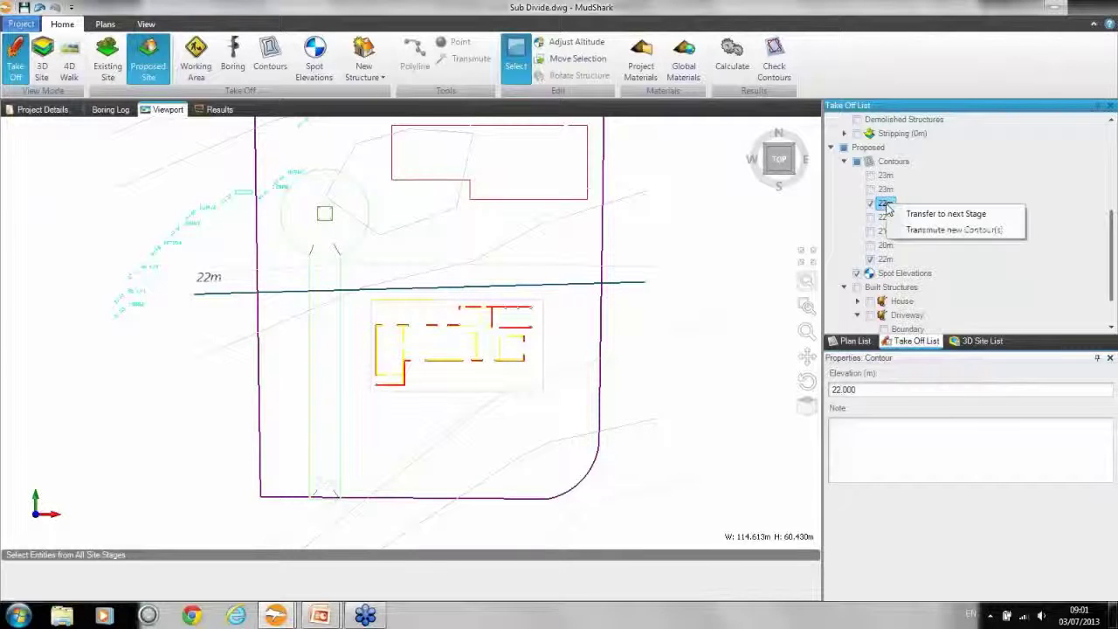
click(946, 215)
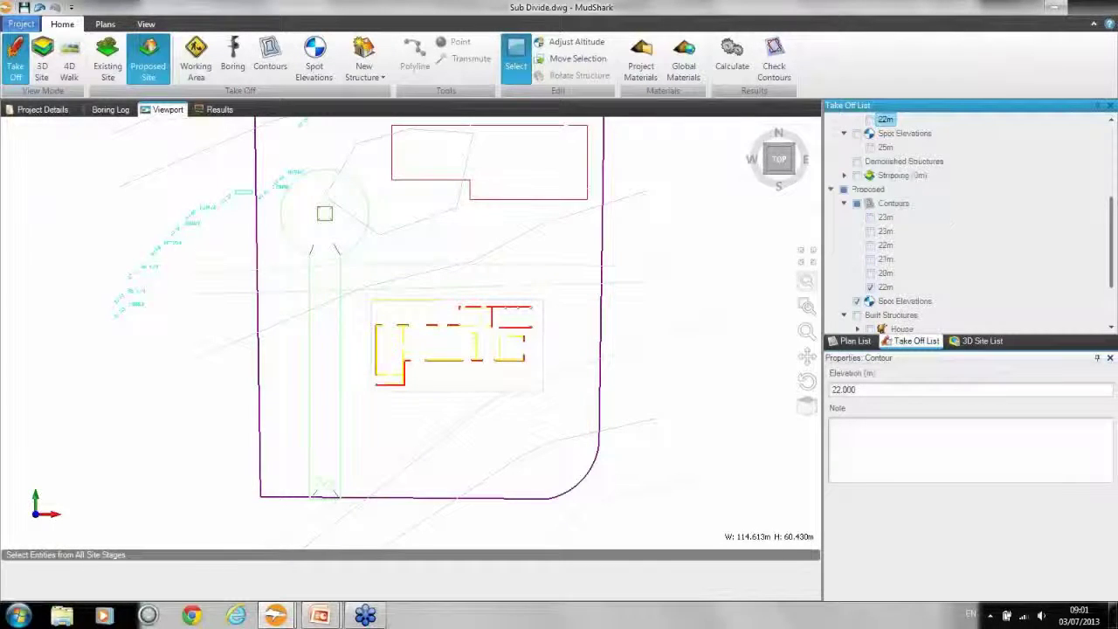
drag(1112, 262, 1112, 236)
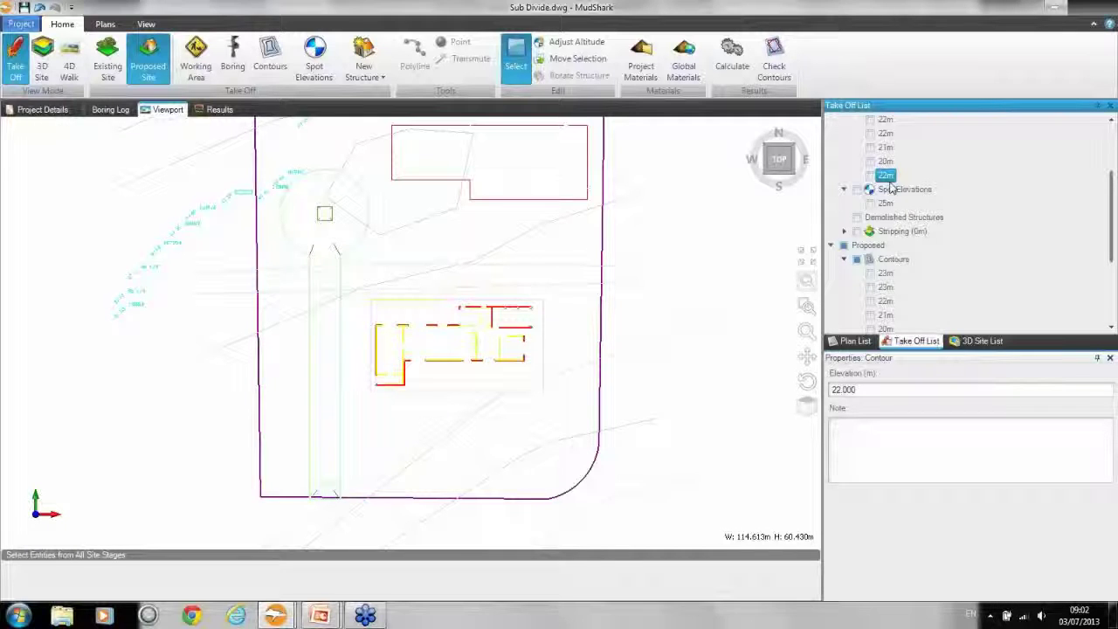
click(1099, 30)
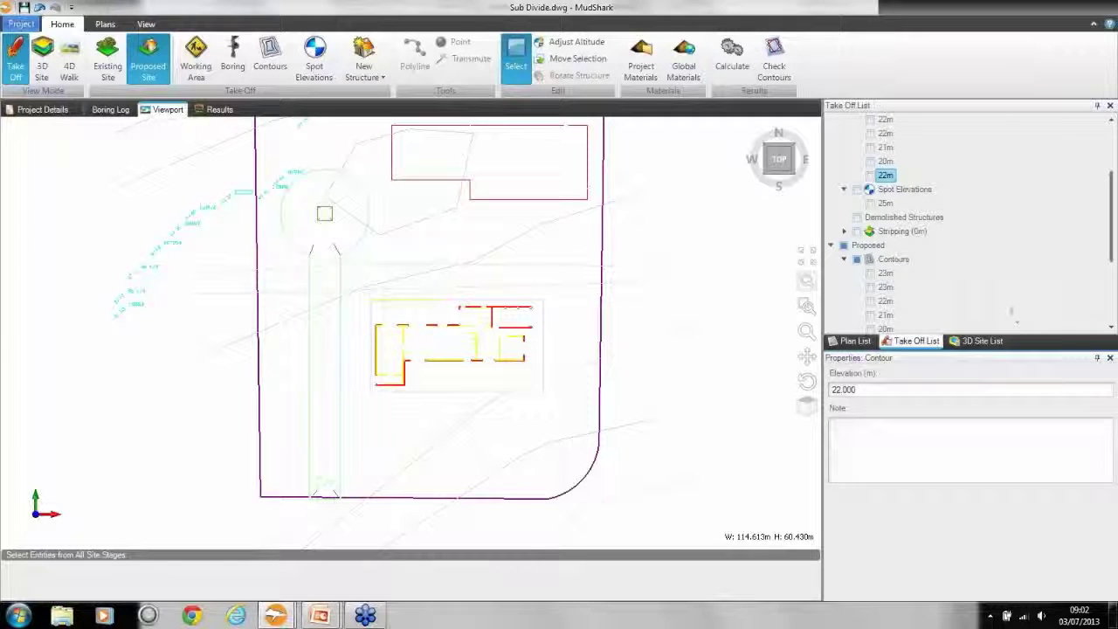